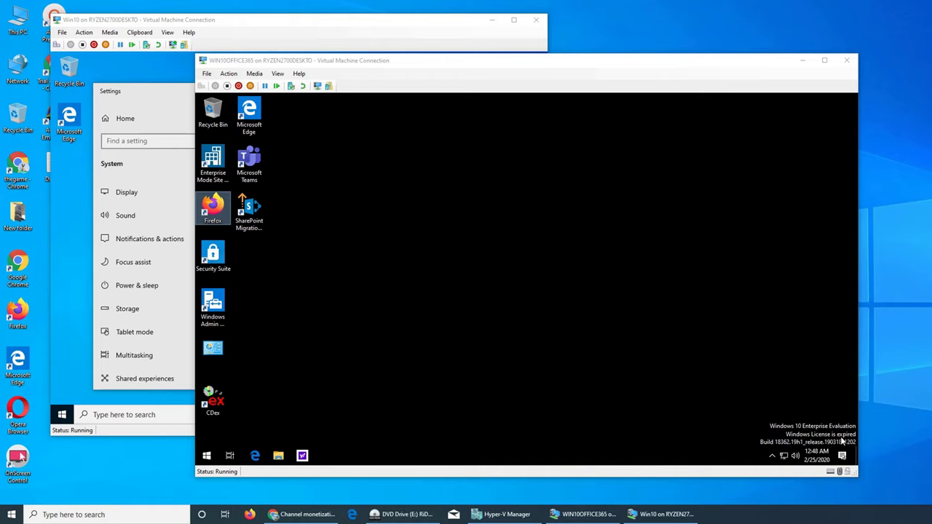
{"action": "left_click", "coordinate": [206, 454]}
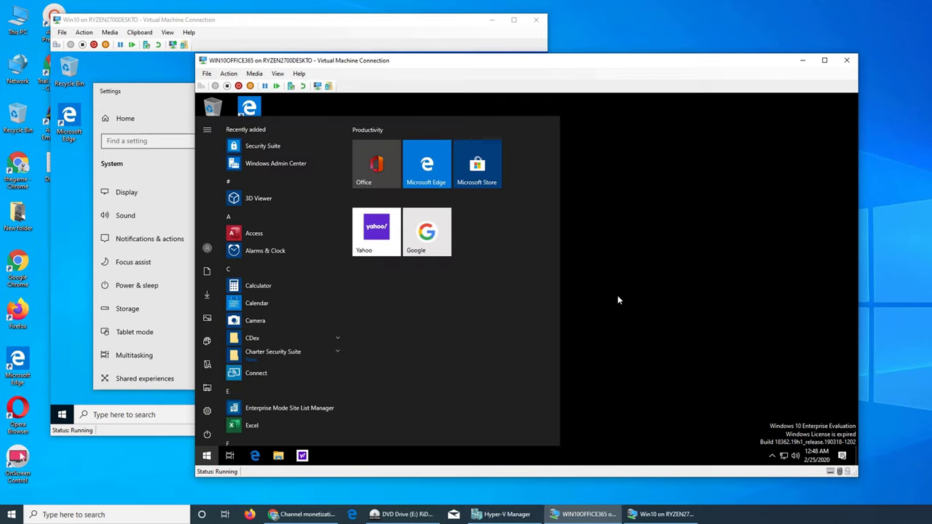
{"action": "left_click", "coordinate": [647, 298]}
{"action": "left_click", "coordinate": [255, 458]}
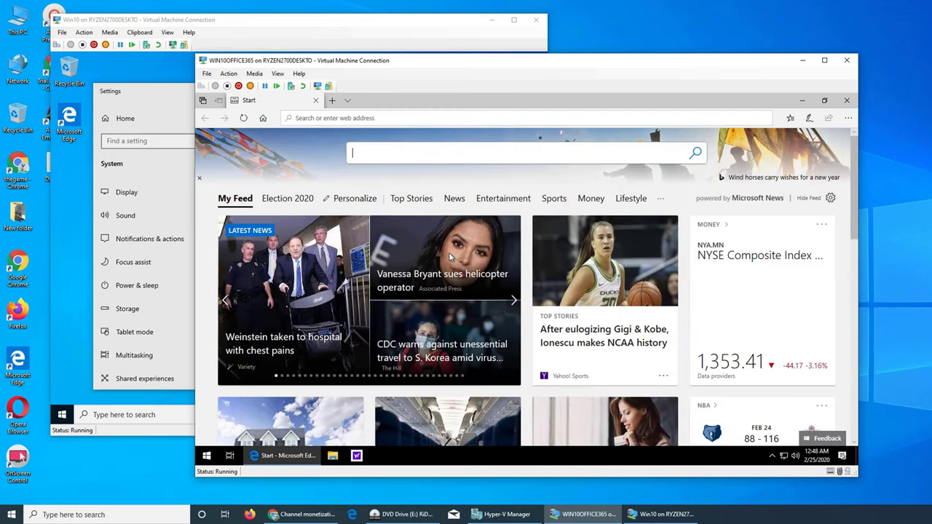
{"action": "left_click", "coordinate": [631, 273]}
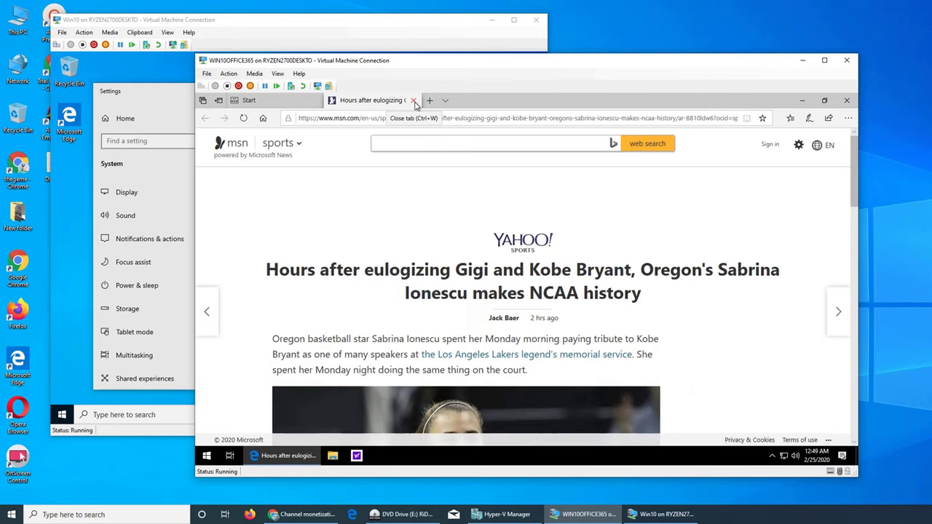
{"action": "left_click", "coordinate": [415, 101]}
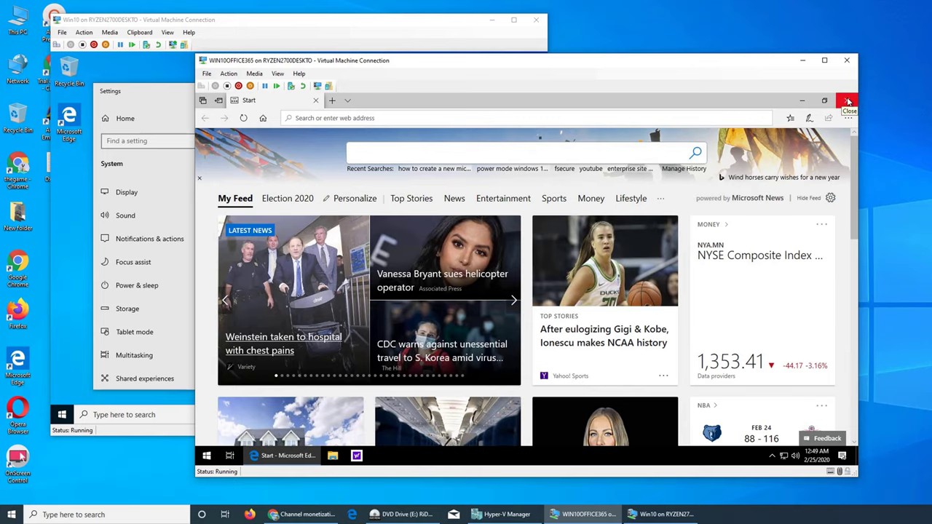
{"action": "left_click", "coordinate": [849, 101]}
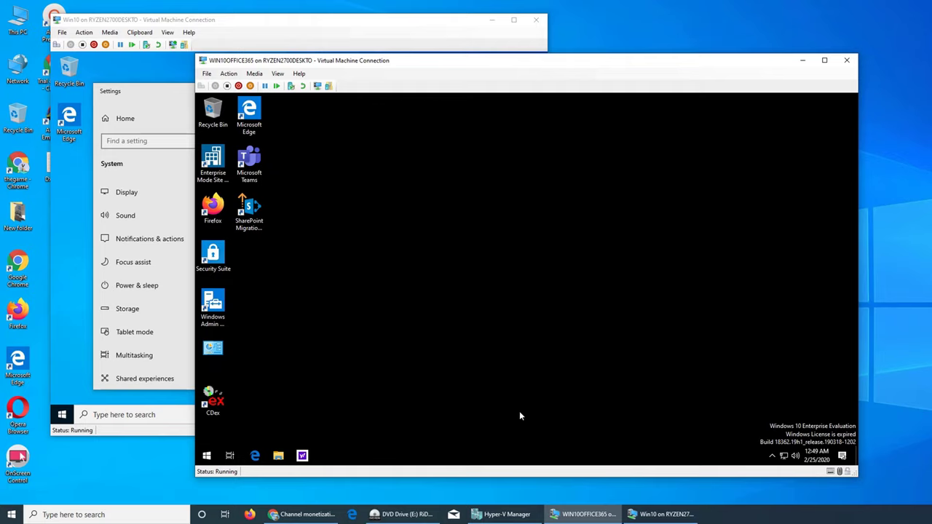
Step: Open the System About page on the WIN10OFFICE365 machine, showing DESKTOP-E0O0LF6
{"action": "right_click", "coordinate": [206, 456]}
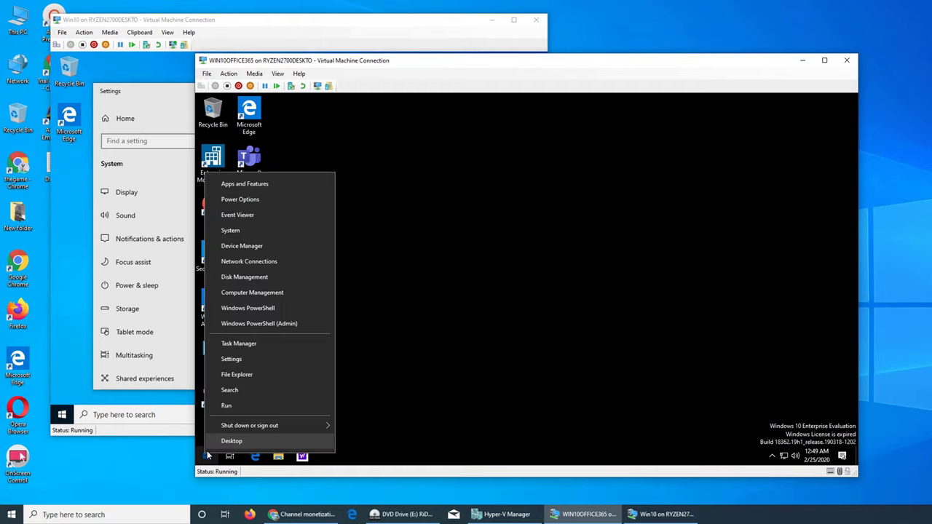
{"action": "left_click", "coordinate": [243, 228]}
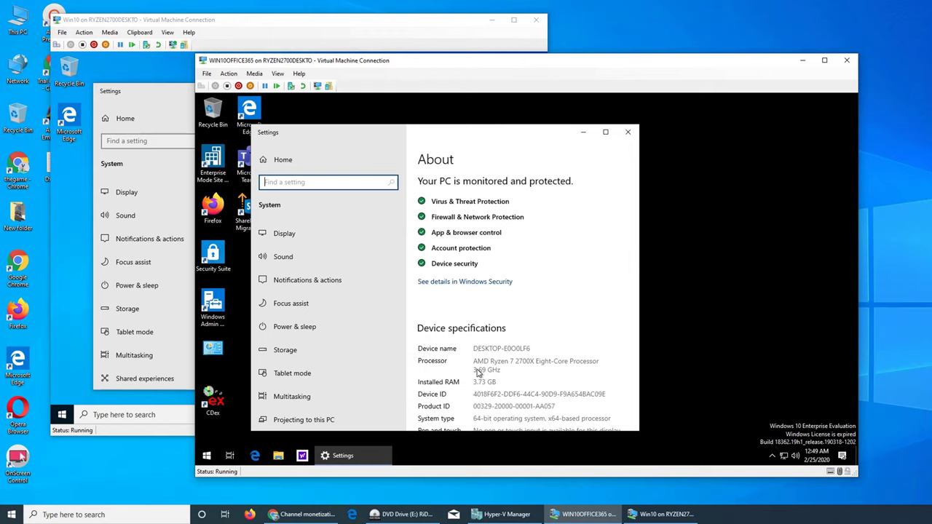
{"action": "scroll", "coordinate": [486, 327], "scroll_direction": "down", "scroll_amount": 3}
{"action": "scroll", "coordinate": [487, 328], "scroll_direction": "up", "scroll_amount": 2}
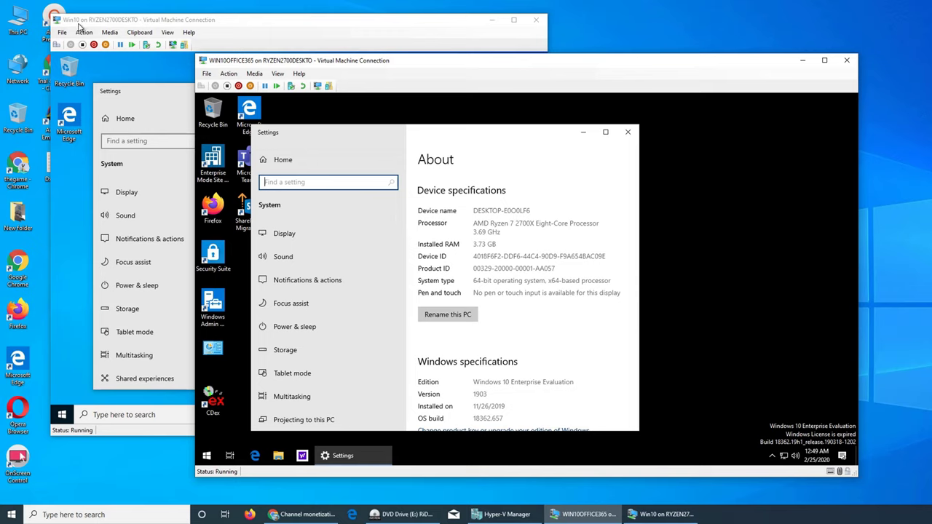
Step: Bring up the Rename your PC dialog on WIN10OFFICE365
{"action": "left_click", "coordinate": [437, 314]}
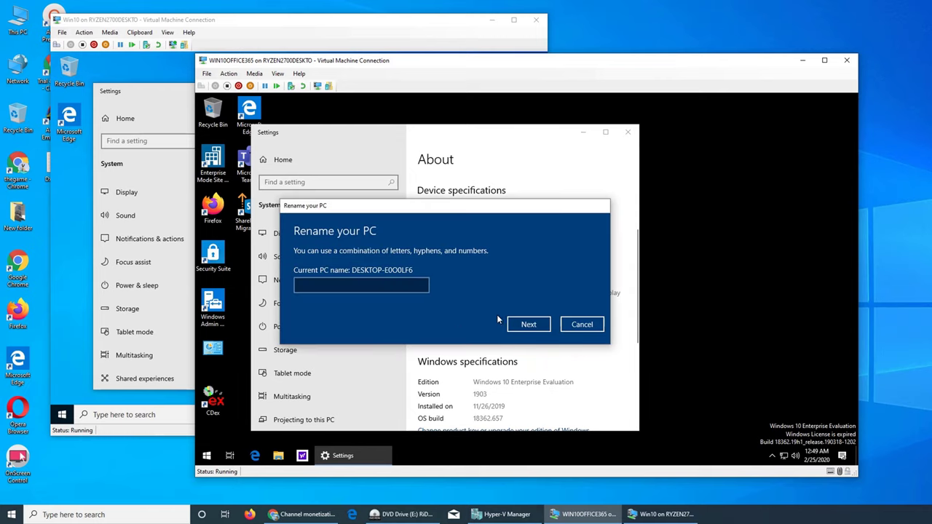
{"action": "left_click", "coordinate": [576, 324]}
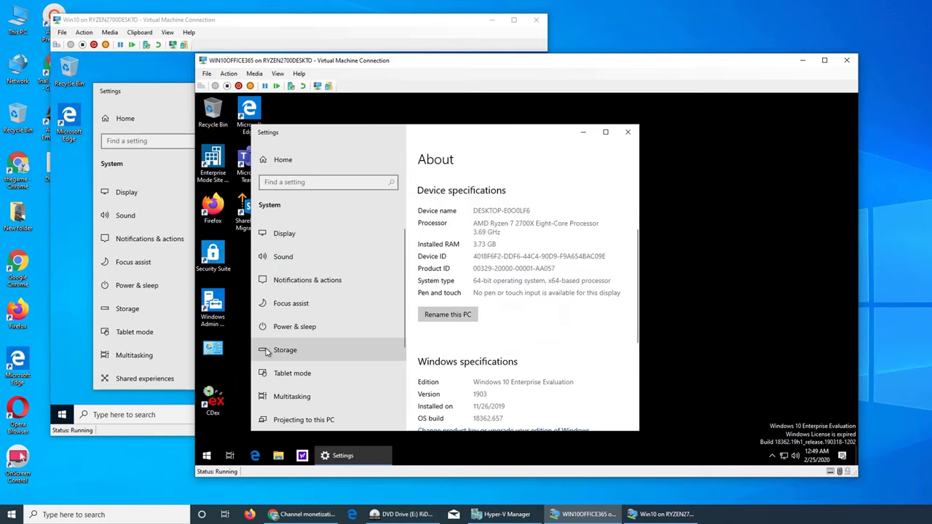
{"action": "left_click", "coordinate": [81, 365]}
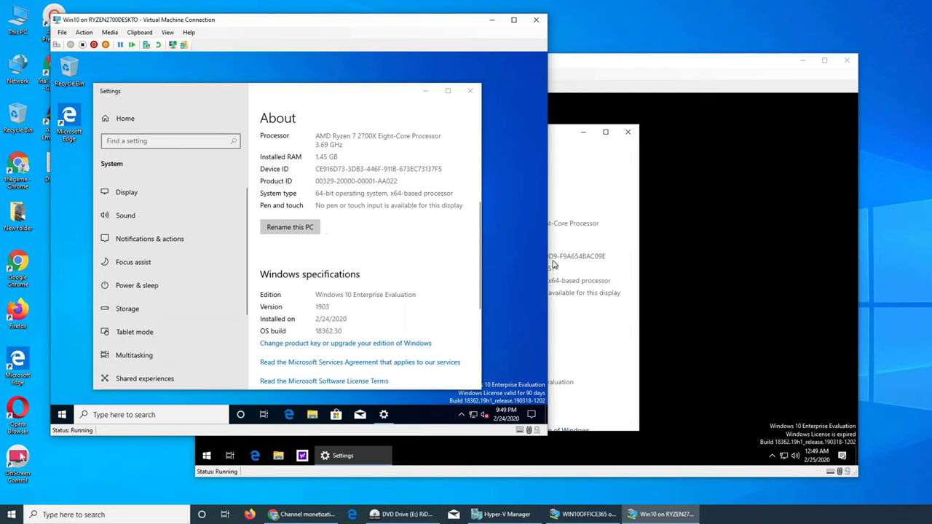
{"action": "left_click", "coordinate": [551, 263]}
{"action": "left_click", "coordinate": [458, 320]}
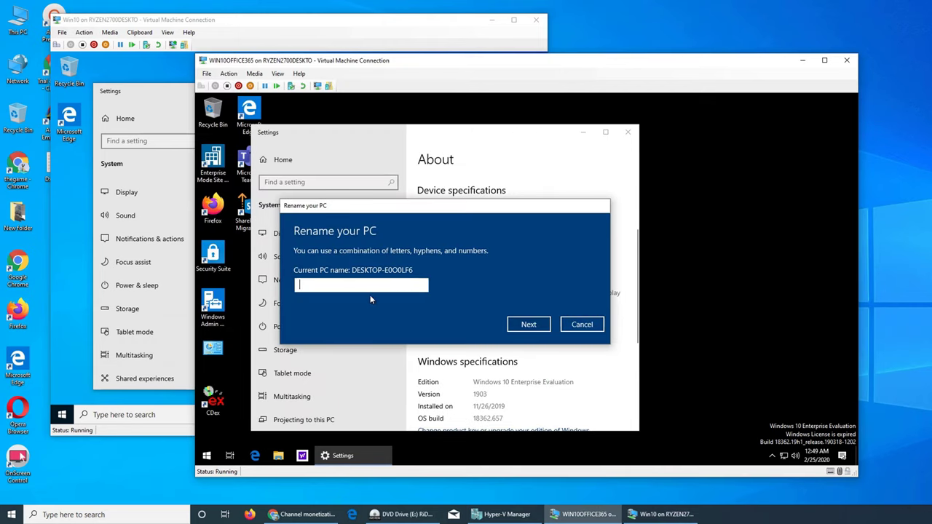
Step: Try renaming the PC to imran, win10office365, then office365; Windows refuses the change
{"action": "type", "text": "imran"}
{"action": "left_click", "coordinate": [547, 325]}
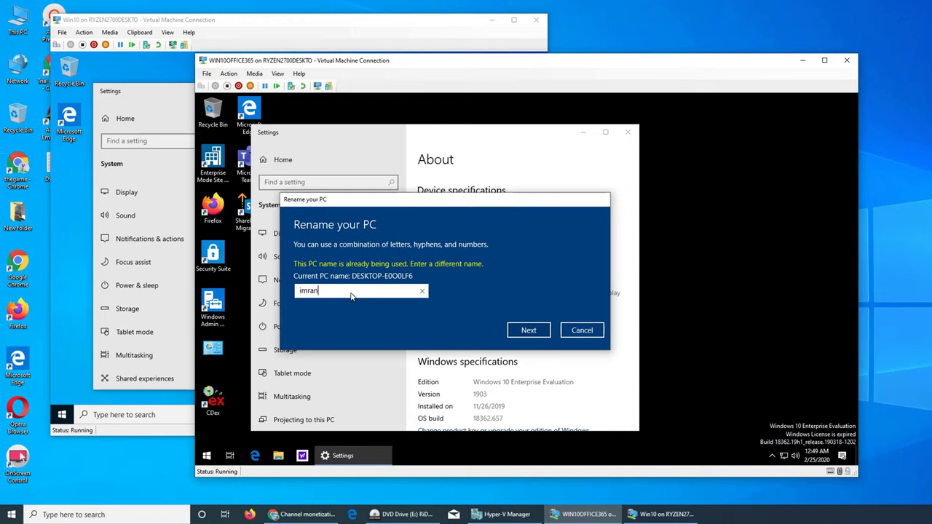
{"action": "key", "text": "BackSpace"}
{"action": "key", "text": "BackSpace"}
{"action": "key", "text": "BackSpace"}
{"action": "key", "text": "BackSpace"}
{"action": "key", "text": "BackSpace"}
{"action": "type", "text": "win10office365"}
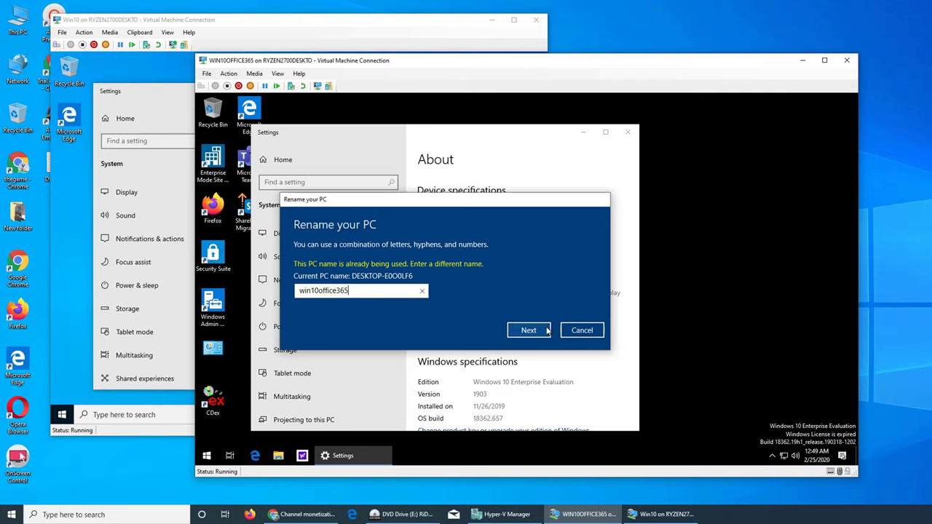
{"action": "left_click", "coordinate": [548, 331]}
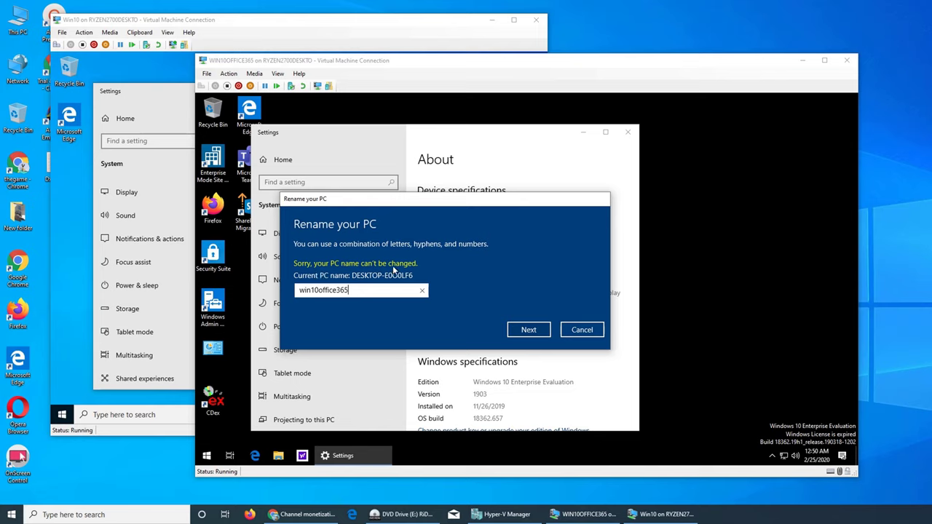
{"action": "double_click", "coordinate": [328, 294]}
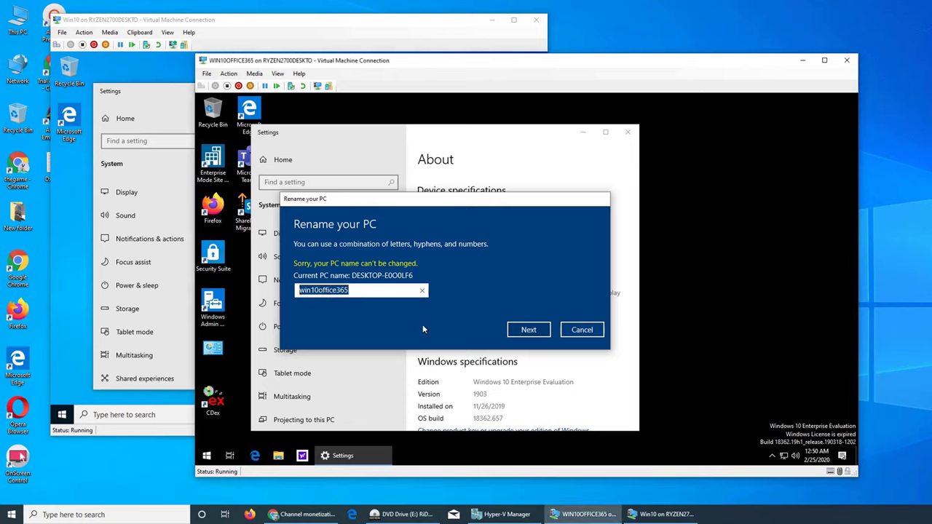
{"action": "type", "text": "office"}
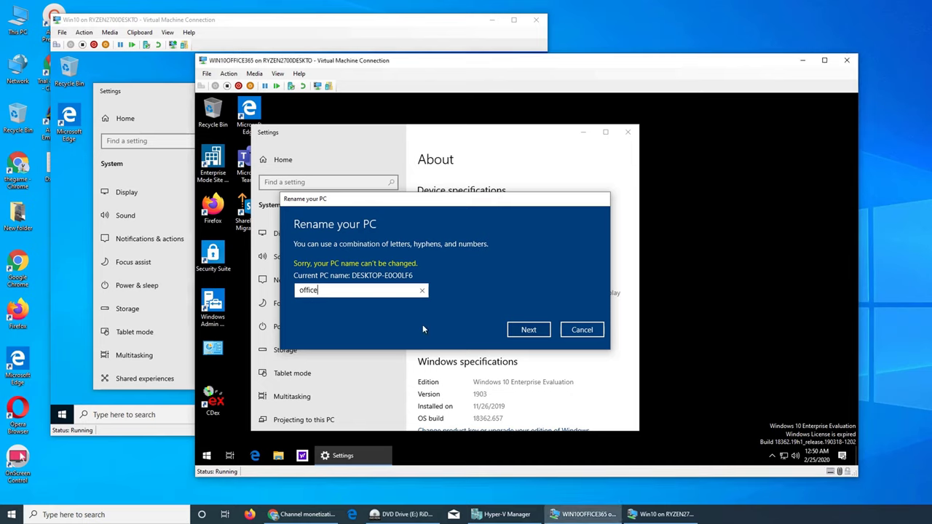
{"action": "type", "text": "365"}
{"action": "left_click", "coordinate": [523, 331]}
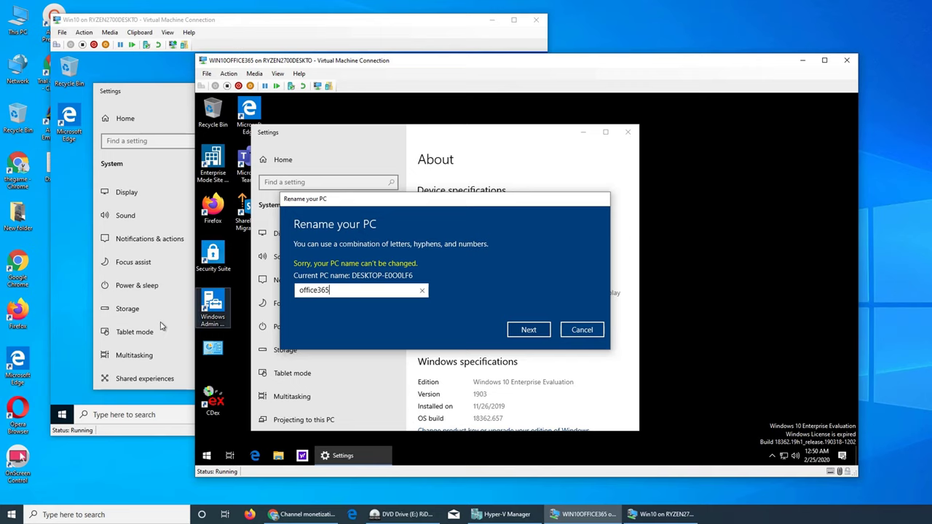
Step: On the Win10 VM, close Settings and reopen System About, showing DESKTOP-FFFCMV9
{"action": "left_click", "coordinate": [135, 331]}
{"action": "scroll", "coordinate": [187, 308], "scroll_direction": "down", "scroll_amount": 3}
{"action": "scroll", "coordinate": [187, 308], "scroll_direction": "up", "scroll_amount": 3}
{"action": "scroll", "coordinate": [270, 309], "scroll_direction": "down", "scroll_amount": 3}
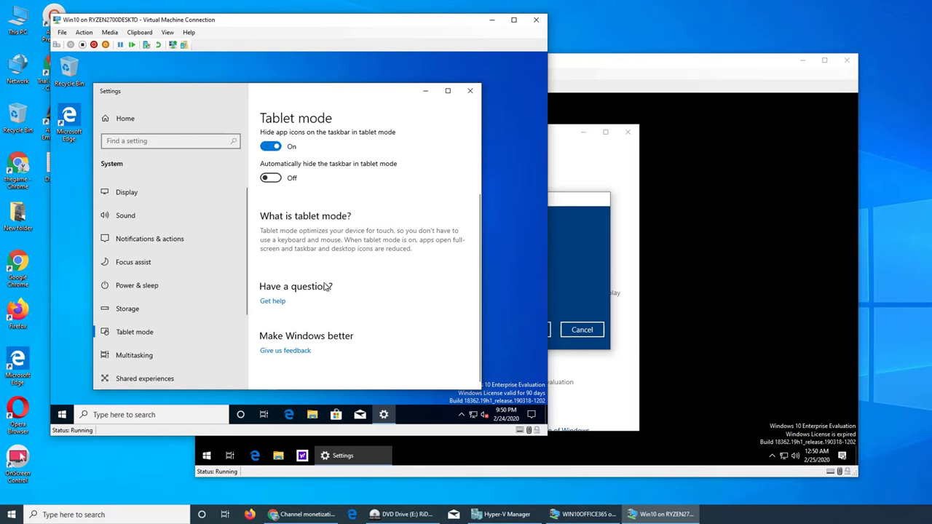
{"action": "scroll", "coordinate": [325, 287], "scroll_direction": "up", "scroll_amount": 3}
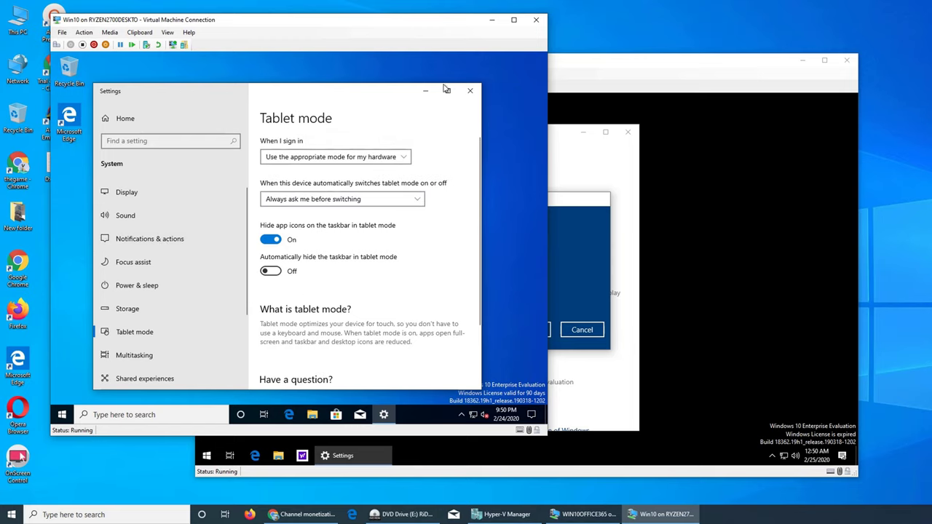
{"action": "left_click", "coordinate": [471, 91]}
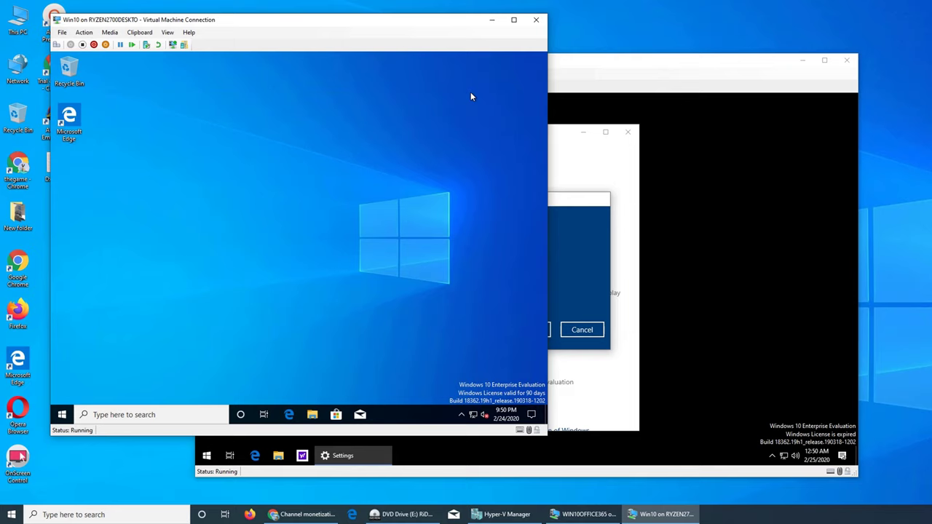
{"action": "right_click", "coordinate": [63, 414]}
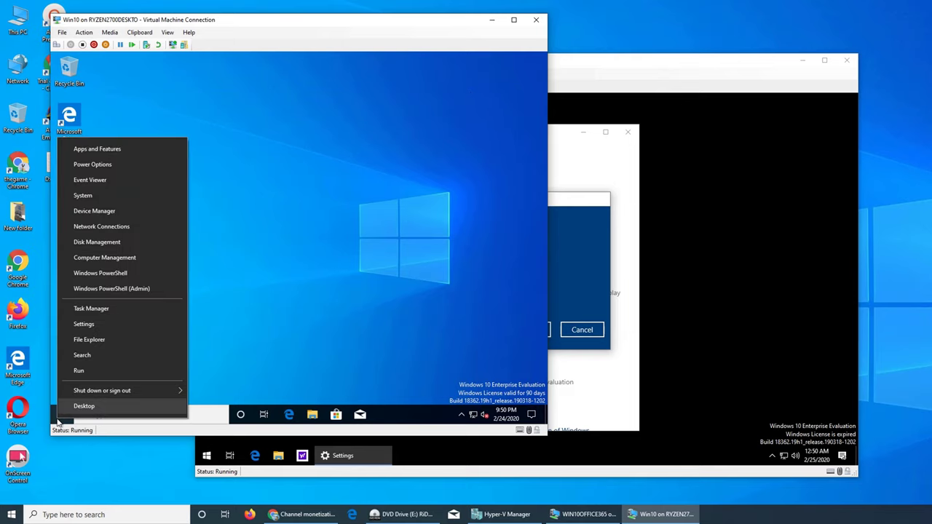
{"action": "left_click", "coordinate": [85, 196]}
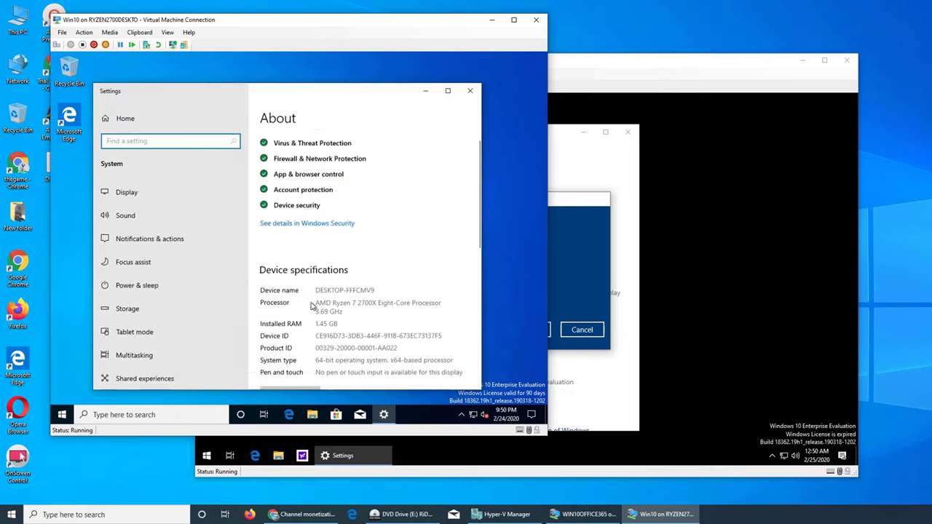
{"action": "scroll", "coordinate": [260, 306], "scroll_direction": "down", "scroll_amount": 3}
Step: Rename the Win10 VM's PC to newwin10, taking effect after restart
{"action": "left_click", "coordinate": [295, 184]}
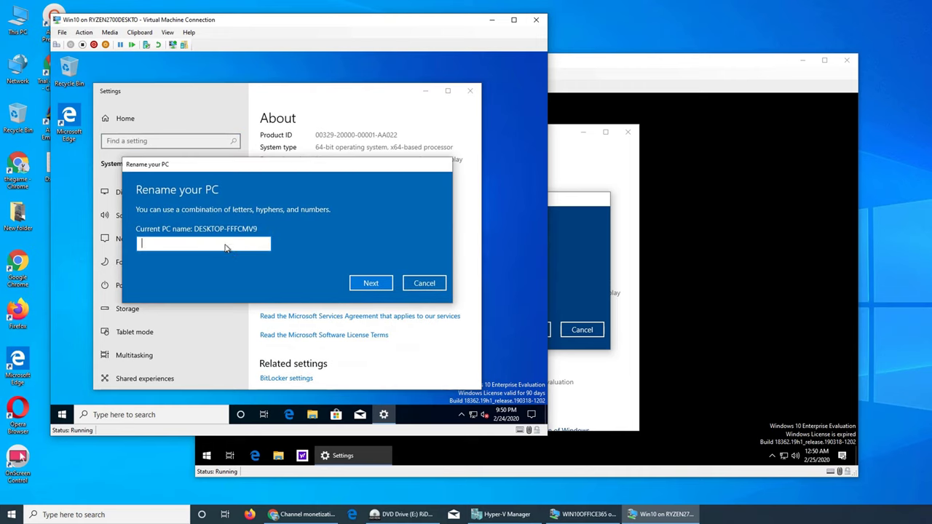
{"action": "type", "text": "newwin10"}
{"action": "left_click", "coordinate": [372, 283]}
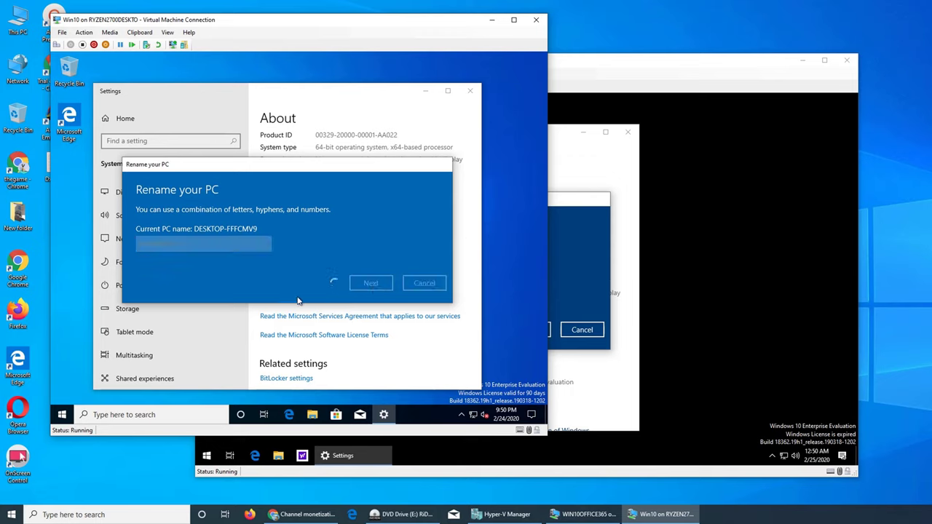
{"action": "left_click", "coordinate": [561, 254]}
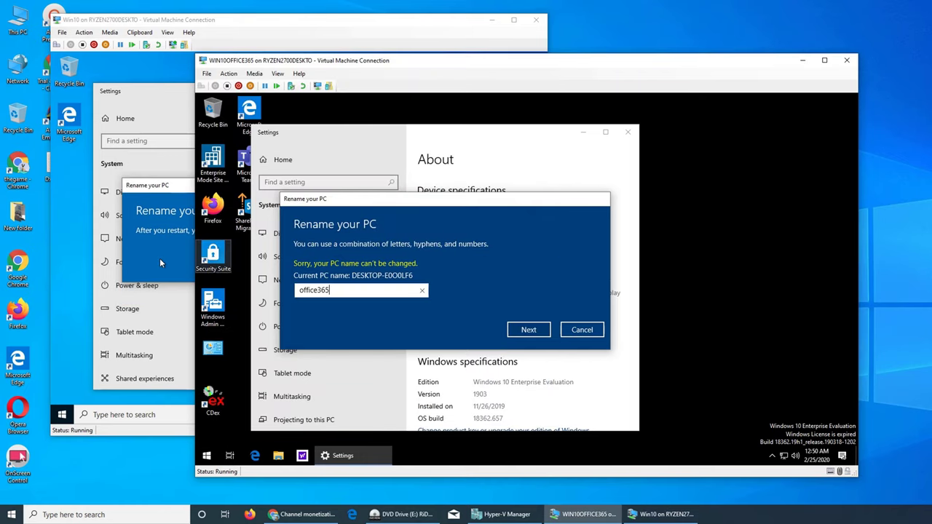
{"action": "left_click", "coordinate": [160, 258]}
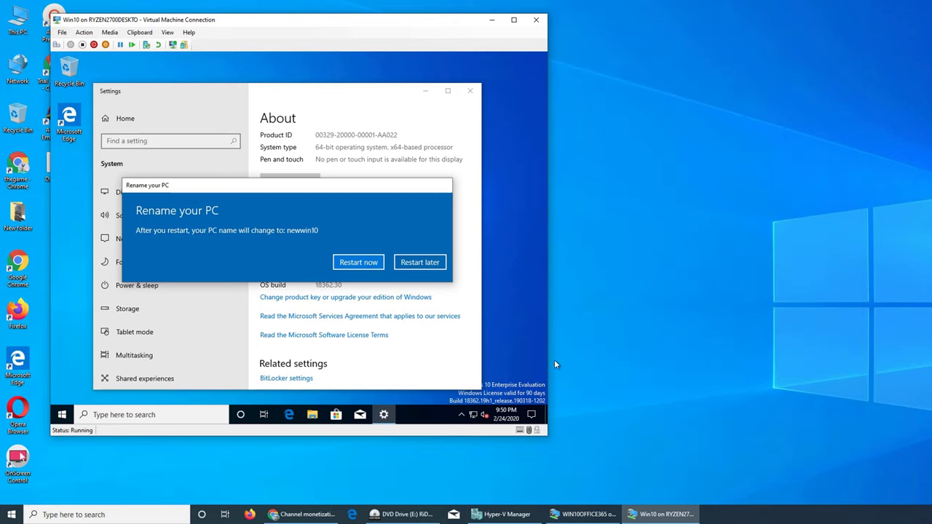
Step: Choose Restart later so the About page lists newwin10 after restart
{"action": "left_click", "coordinate": [643, 515]}
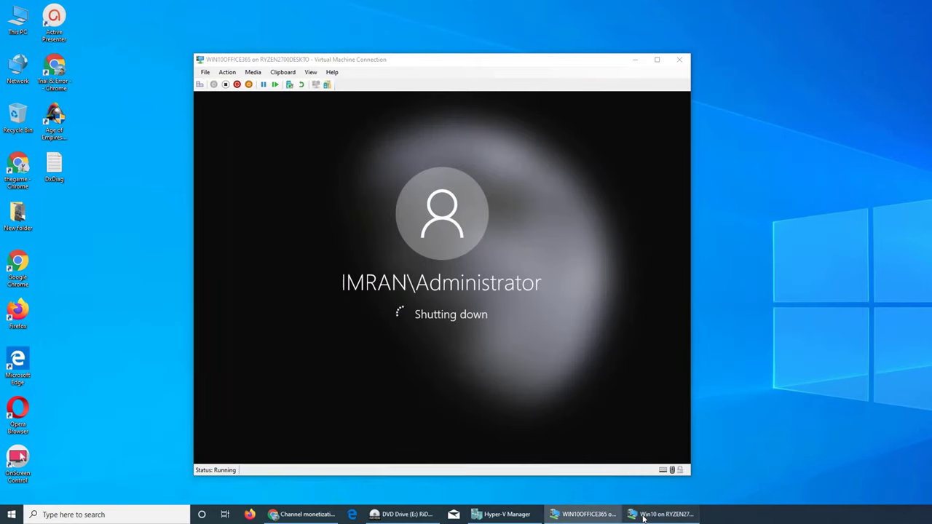
{"action": "left_click", "coordinate": [644, 517]}
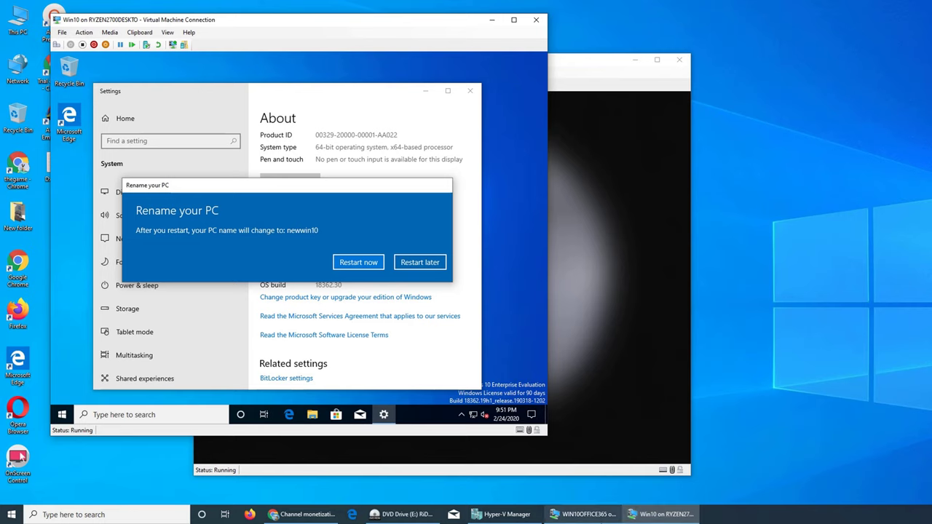
{"action": "left_click", "coordinate": [587, 517]}
{"action": "left_click", "coordinate": [165, 202]}
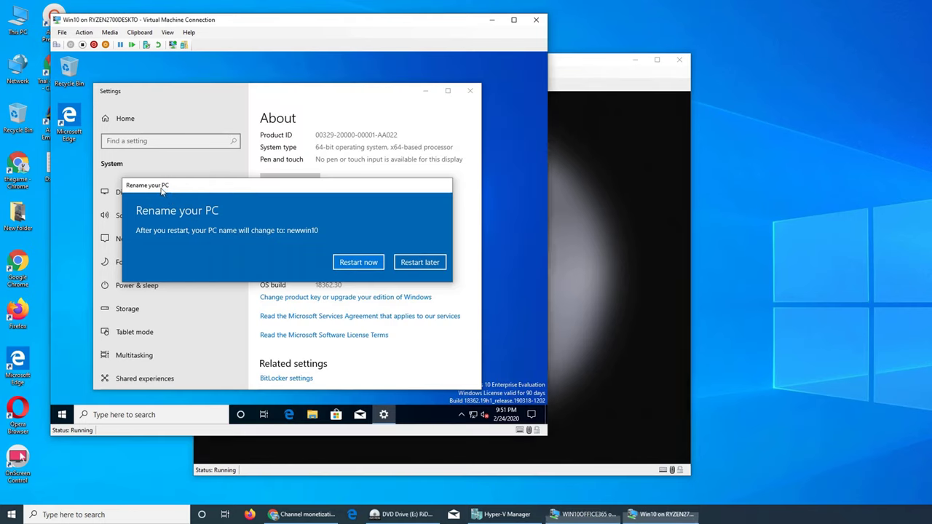
{"action": "left_click", "coordinate": [418, 267]}
{"action": "scroll", "coordinate": [418, 268], "scroll_direction": "down", "scroll_amount": 3}
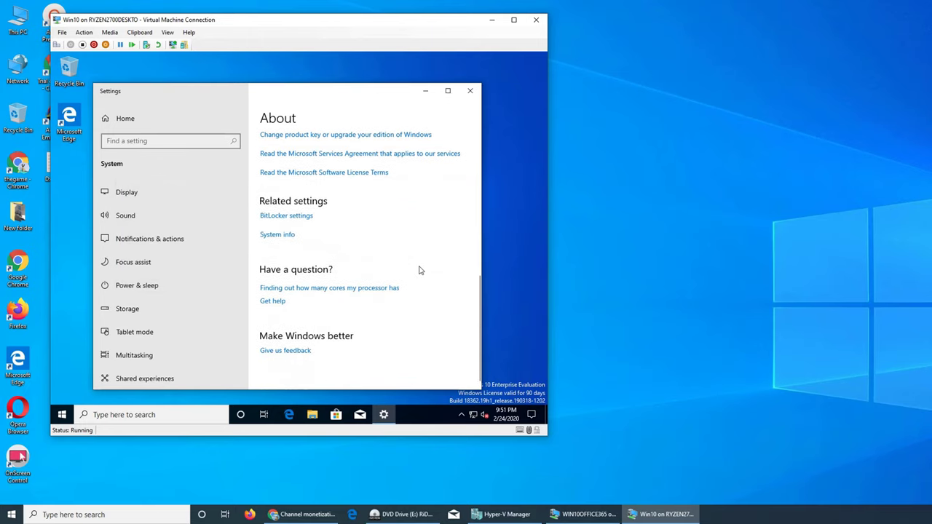
{"action": "scroll", "coordinate": [421, 270], "scroll_direction": "up", "scroll_amount": 1}
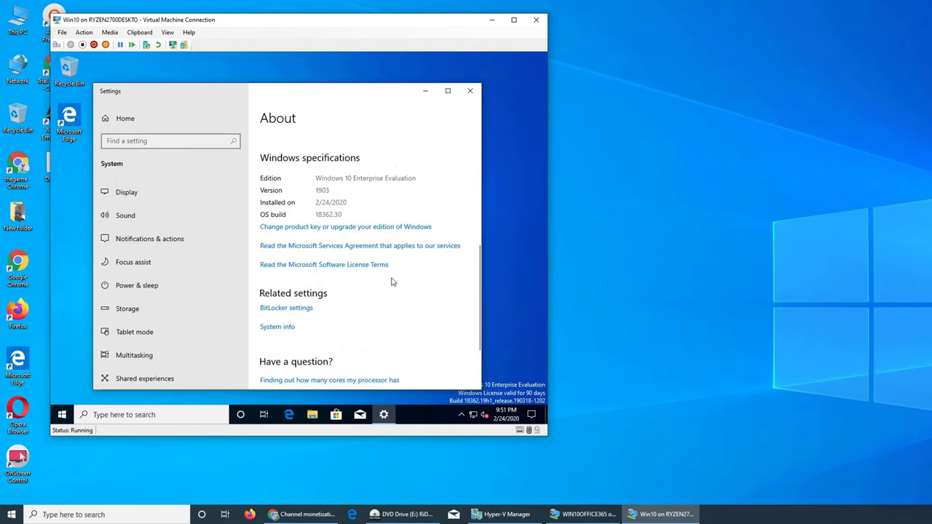
{"action": "scroll", "coordinate": [392, 278], "scroll_direction": "up", "scroll_amount": 4}
{"action": "scroll", "coordinate": [391, 281], "scroll_direction": "up", "scroll_amount": 1}
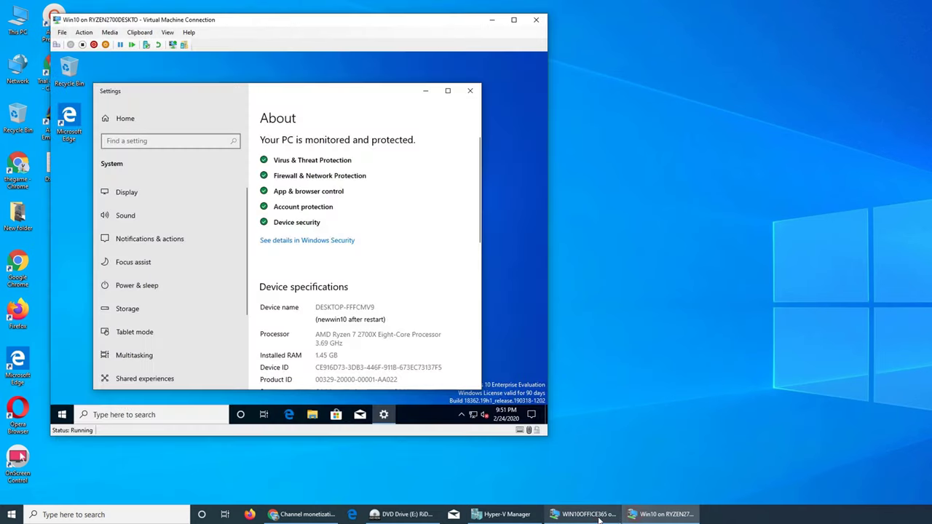
Step: Start the WIN10OFFICE365 VM, continuing from its last state rather than the checkpoint
{"action": "left_click", "coordinate": [585, 515]}
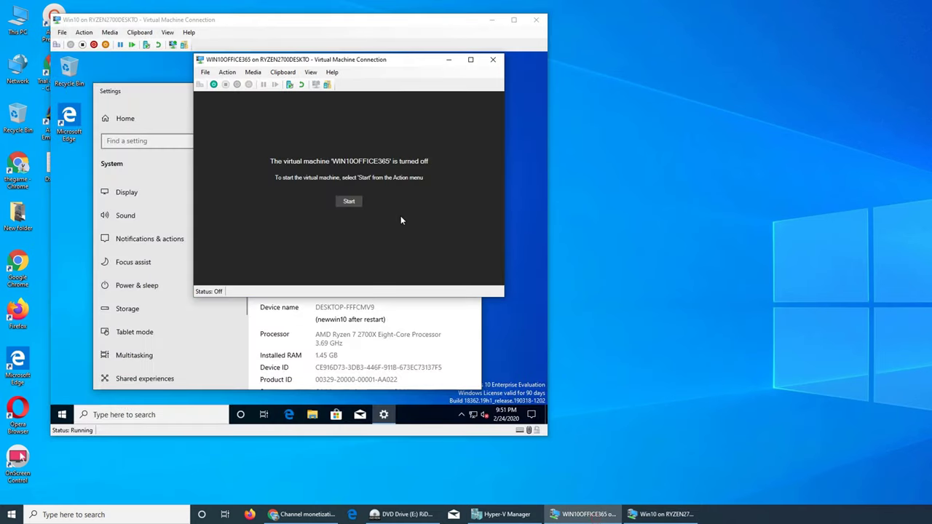
{"action": "left_click", "coordinate": [346, 204]}
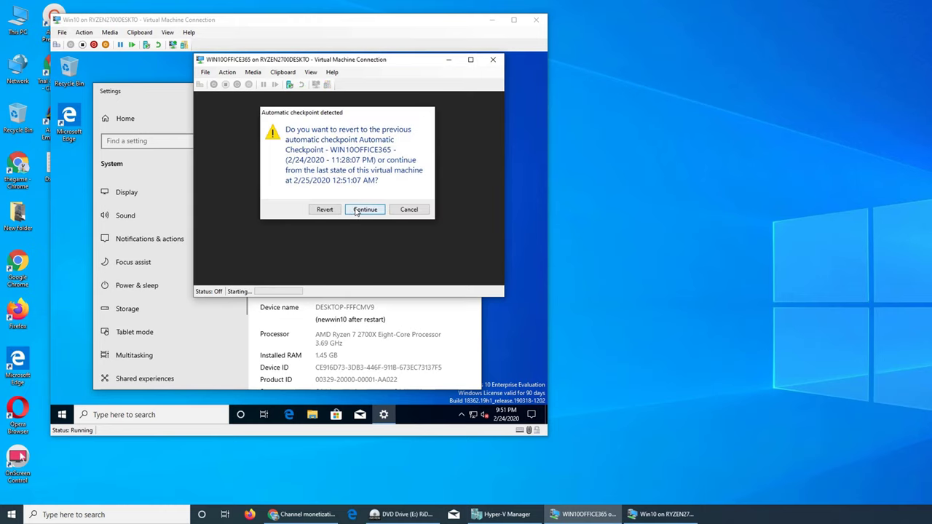
{"action": "left_click", "coordinate": [354, 207]}
{"action": "left_click_drag", "start_coordinate": [359, 67], "coordinate": [696, 87]}
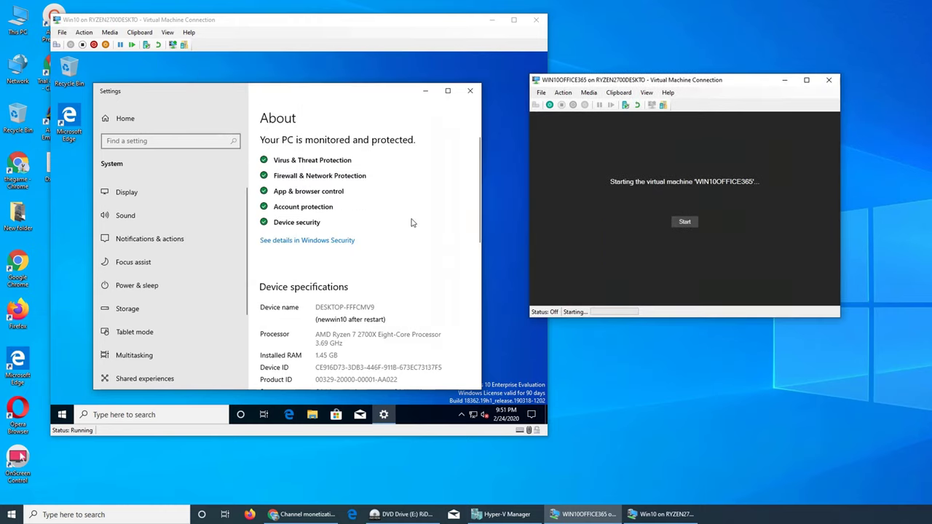
Step: Maximize the Settings window inside the Win10 VM
{"action": "left_click", "coordinate": [368, 260]}
{"action": "scroll", "coordinate": [377, 287], "scroll_direction": "down", "scroll_amount": 5}
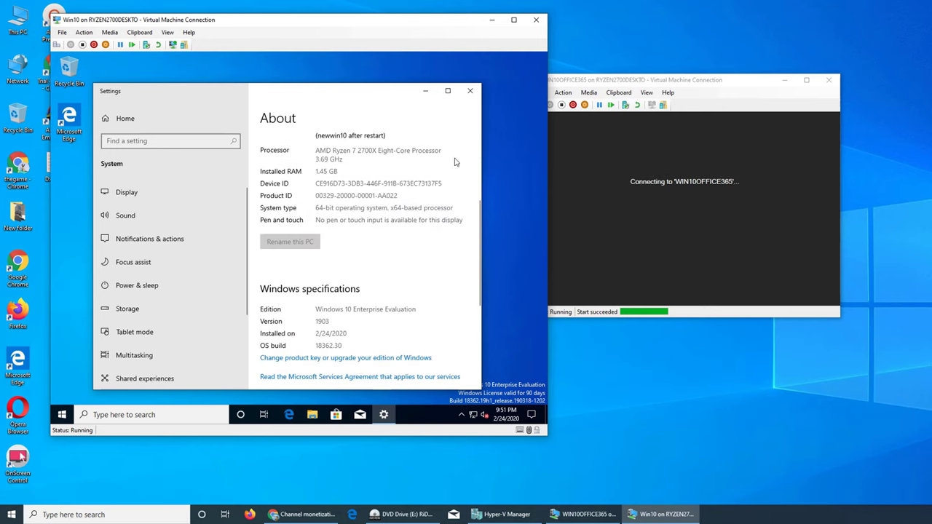
{"action": "left_click", "coordinate": [448, 91]}
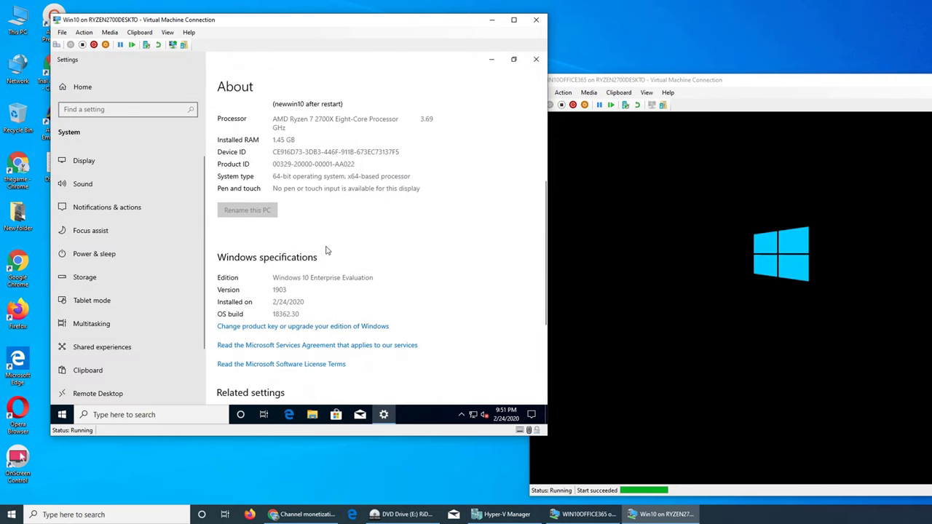
{"action": "scroll", "coordinate": [328, 251], "scroll_direction": "down", "scroll_amount": 4}
Step: Open Computer Name/Domain Changes from System info, where Domain is greyed out
{"action": "left_click", "coordinate": [232, 255]}
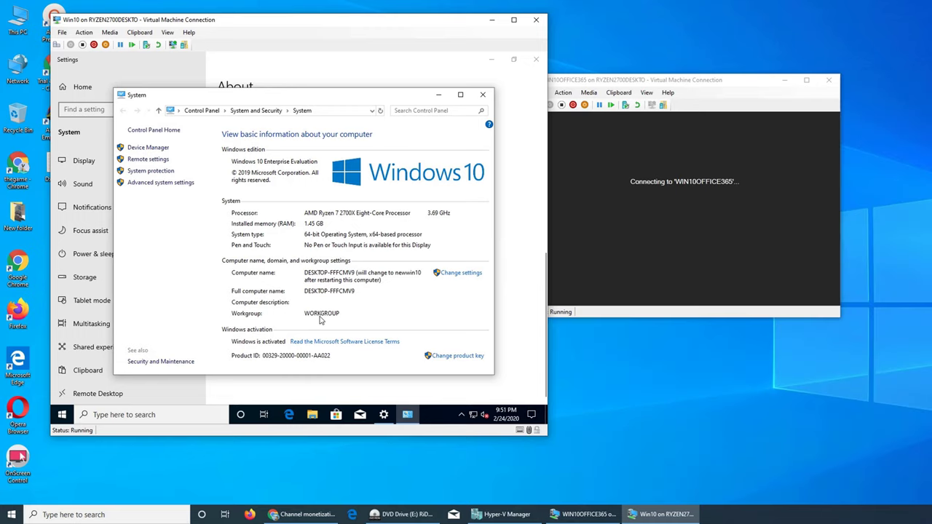
{"action": "left_click", "coordinate": [458, 274]}
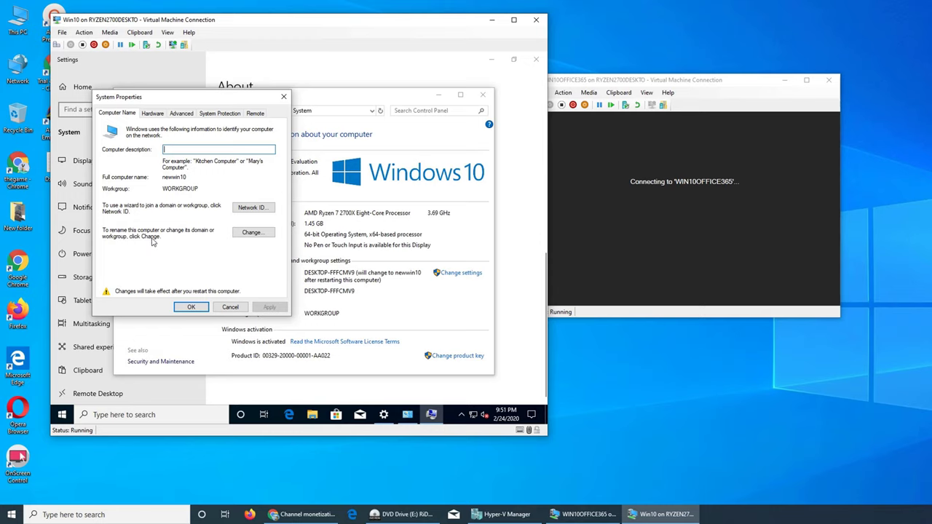
{"action": "left_click", "coordinate": [252, 233]}
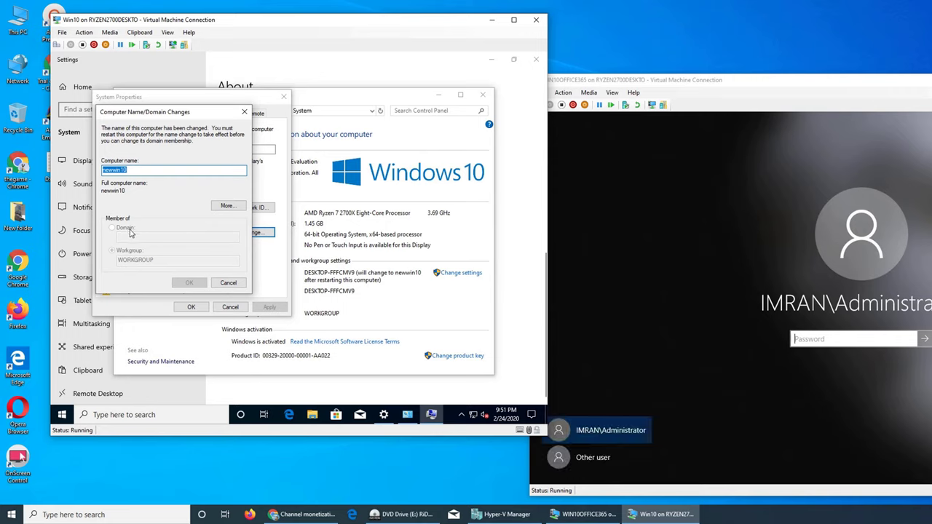
Step: Cancel both dialogs and close the System window and Settings
{"action": "left_click", "coordinate": [228, 283]}
{"action": "left_click", "coordinate": [229, 308]}
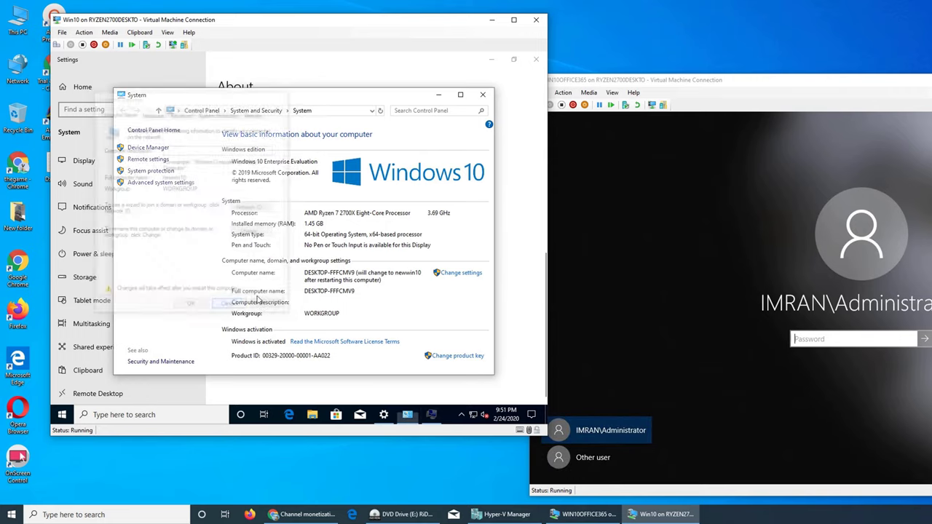
{"action": "left_click", "coordinate": [483, 95]}
{"action": "left_click", "coordinate": [534, 59]}
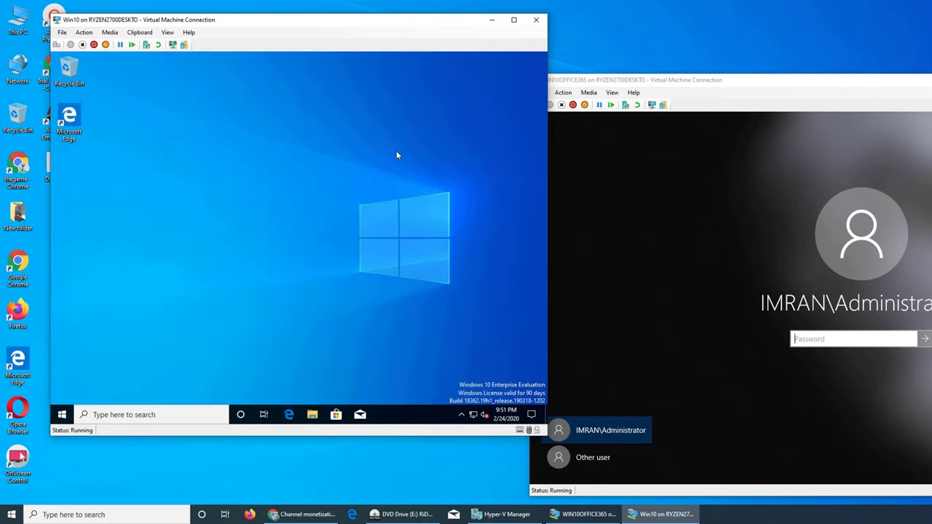
Step: Restart the Win10 virtual machine from the Start menu
{"action": "left_click", "coordinate": [62, 415]}
{"action": "left_click", "coordinate": [62, 394]}
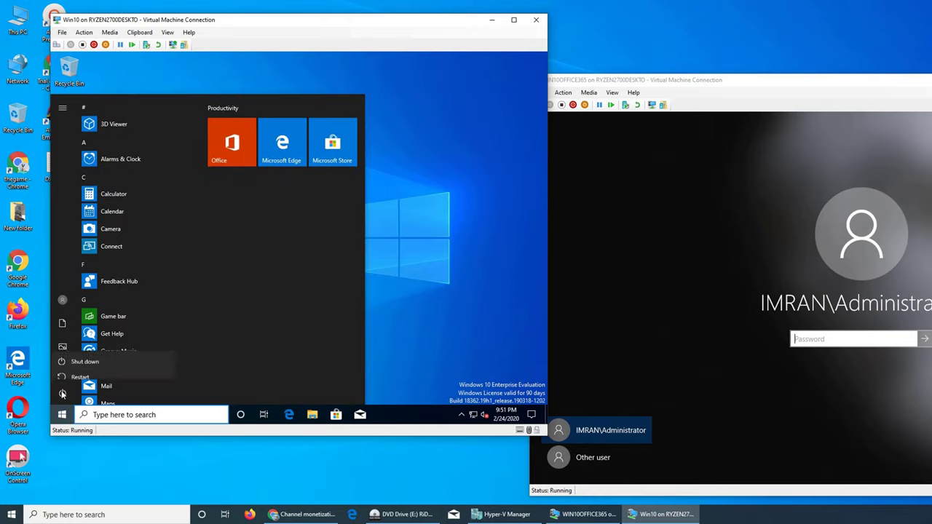
{"action": "left_click", "coordinate": [81, 369]}
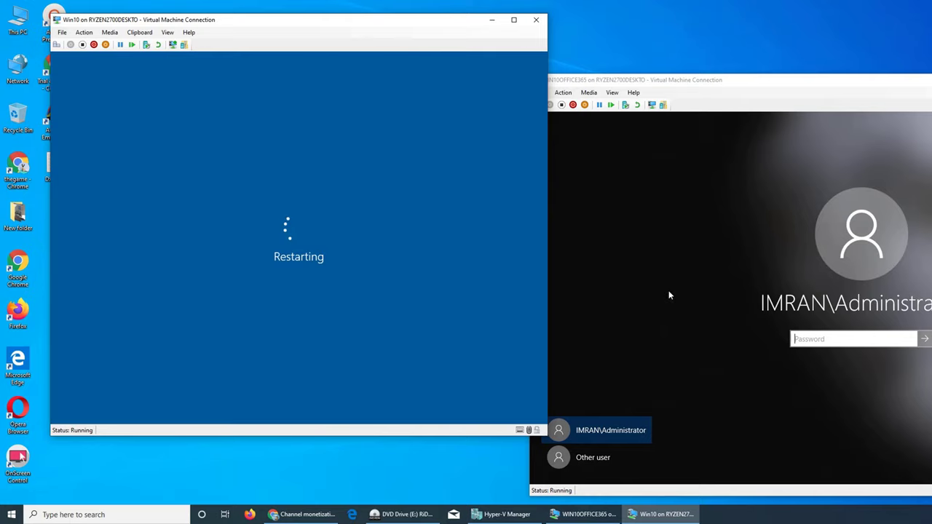
Step: Sign in to WIN10OFFICE365 as a different imran domain user, dismissing the incorrect-password message
{"action": "left_click", "coordinate": [813, 329]}
{"action": "left_click_drag", "start_coordinate": [744, 80], "coordinate": [481, 51]}
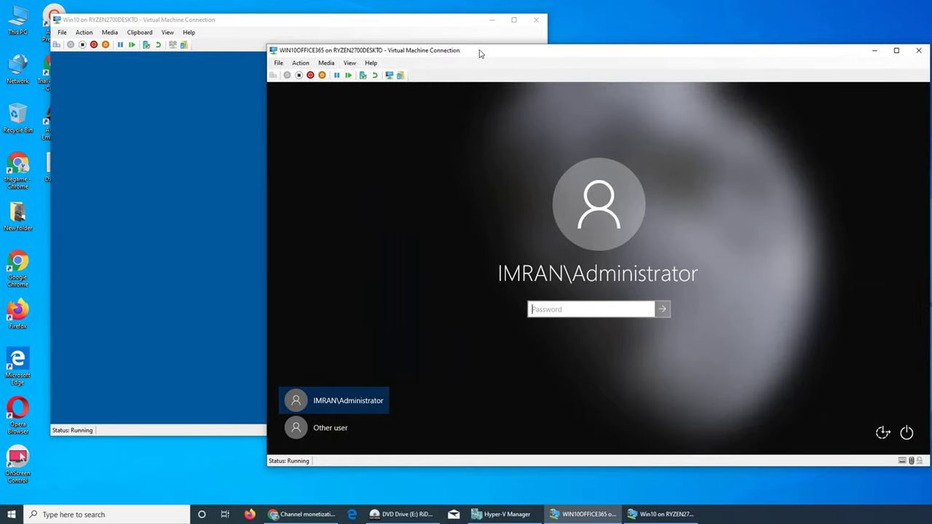
{"action": "left_click", "coordinate": [321, 429]}
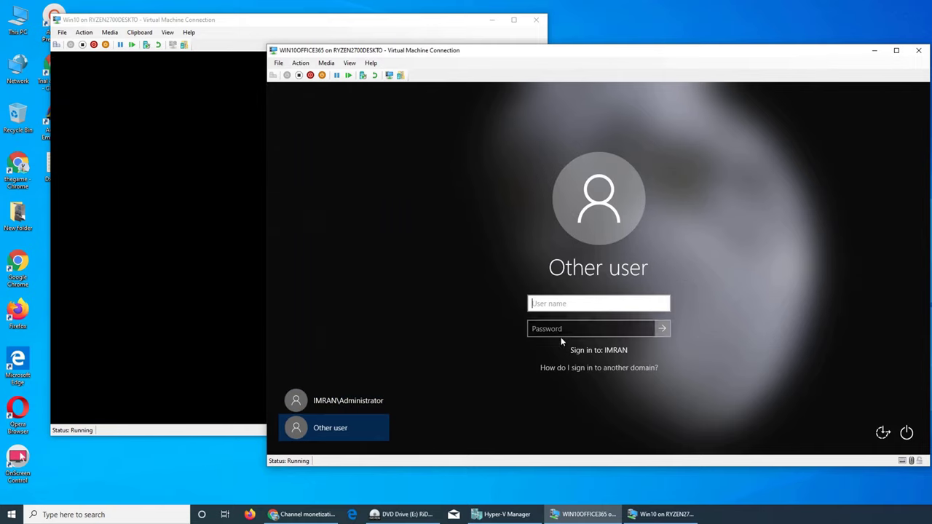
{"action": "type", "text": "imran\\"}
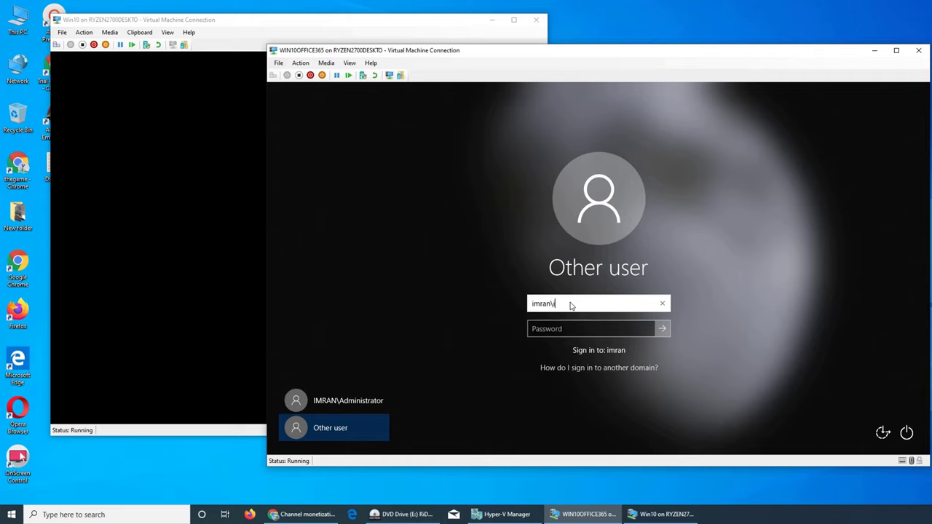
{"action": "key", "text": "Tab"}
{"action": "type", "text": "••"}
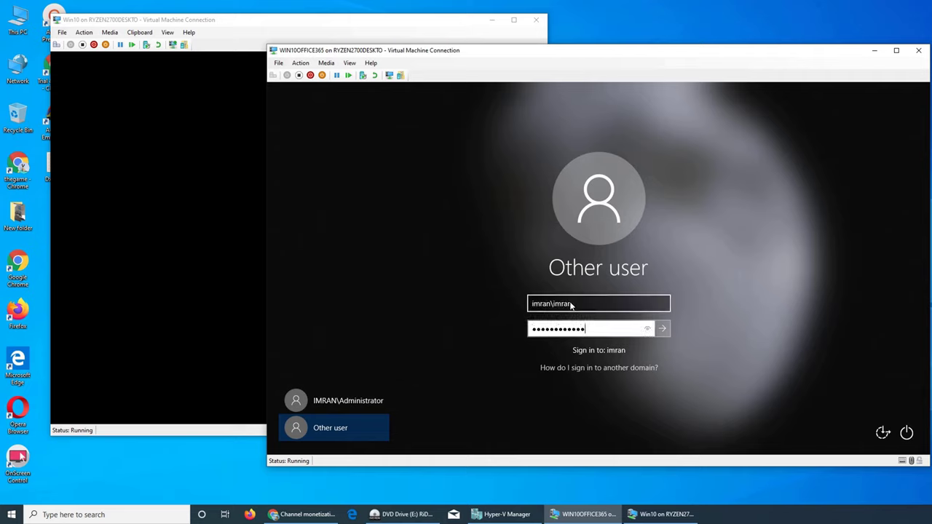
{"action": "type", "text": "••••••••••"}
{"action": "key", "text": "Return"}
{"action": "key", "text": "Return"}
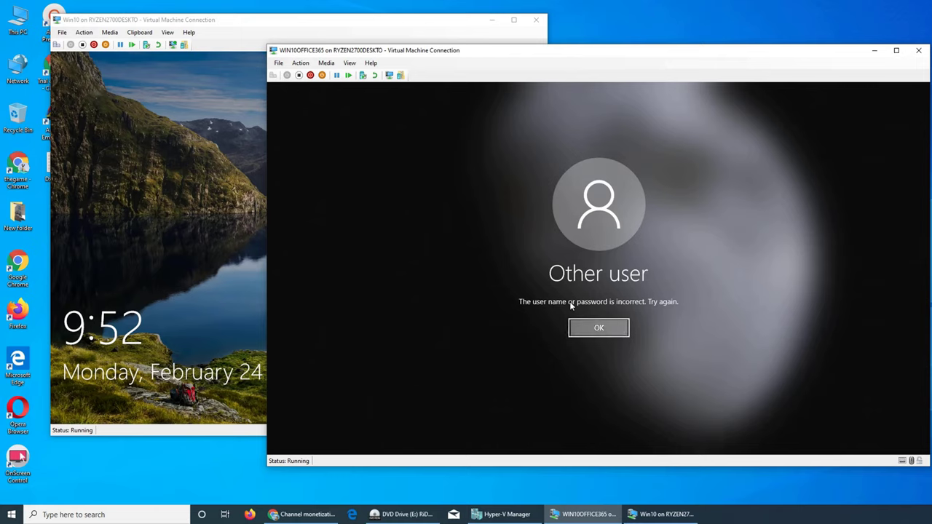
{"action": "type", "text": "••••••••••"}
{"action": "key", "text": "Return"}
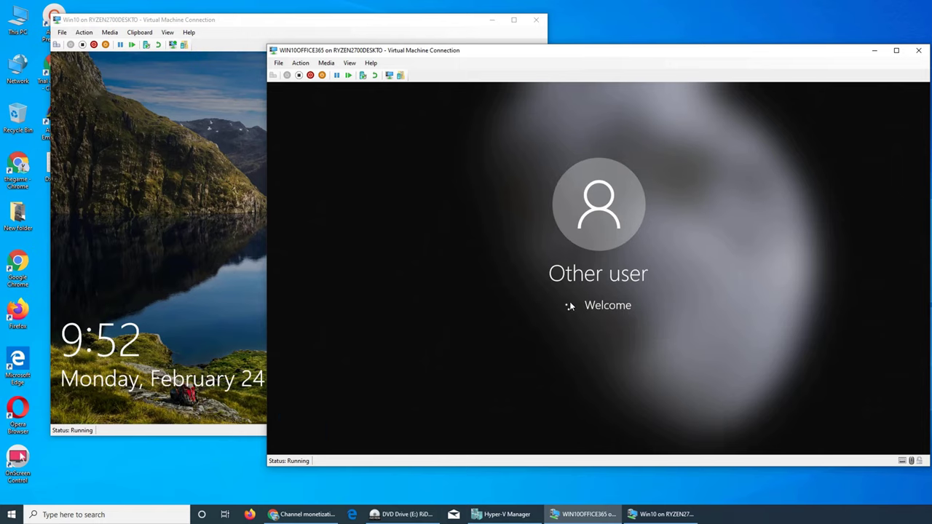
Step: Sign in to the restarted Win10 VM and open System About, showing device name newwin10
{"action": "left_click", "coordinate": [236, 316]}
{"action": "left_click", "coordinate": [248, 265]}
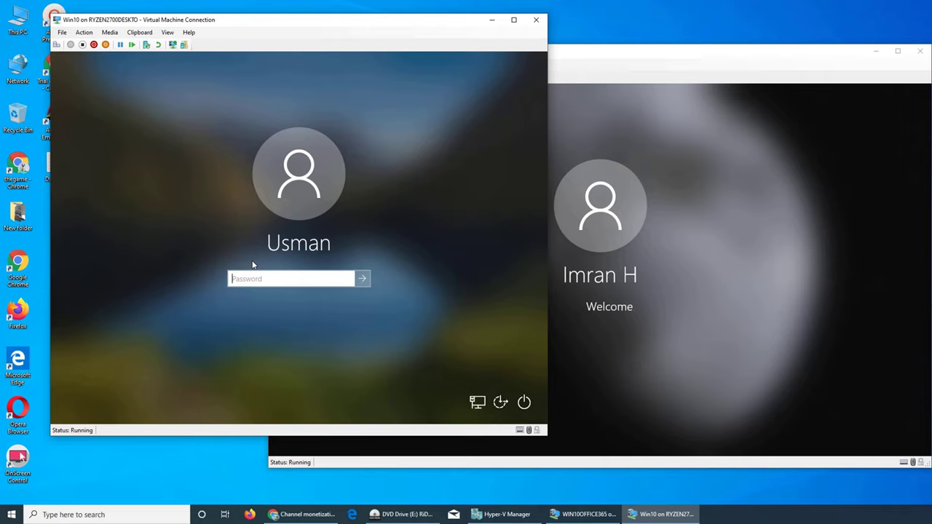
{"action": "type", "text": "•••••••••••"}
{"action": "key", "text": "Return"}
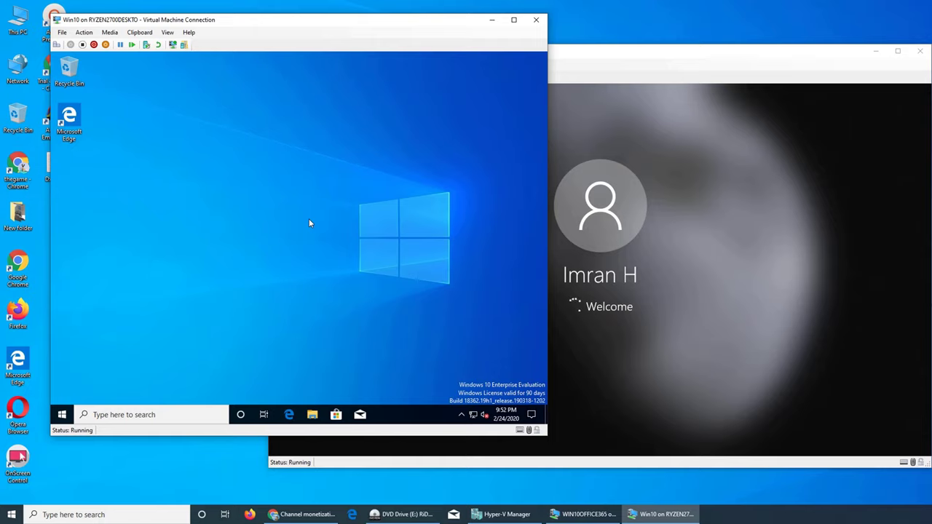
{"action": "right_click", "coordinate": [62, 415]}
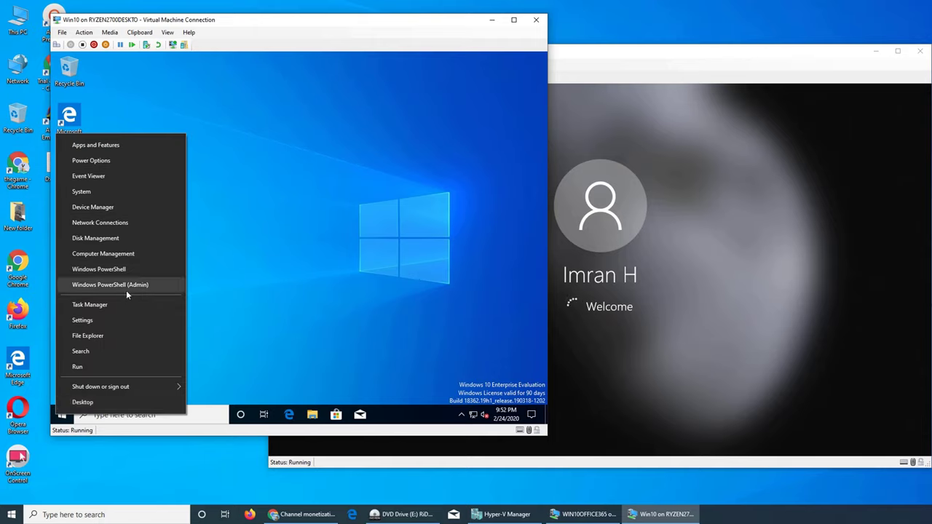
{"action": "left_click", "coordinate": [143, 196]}
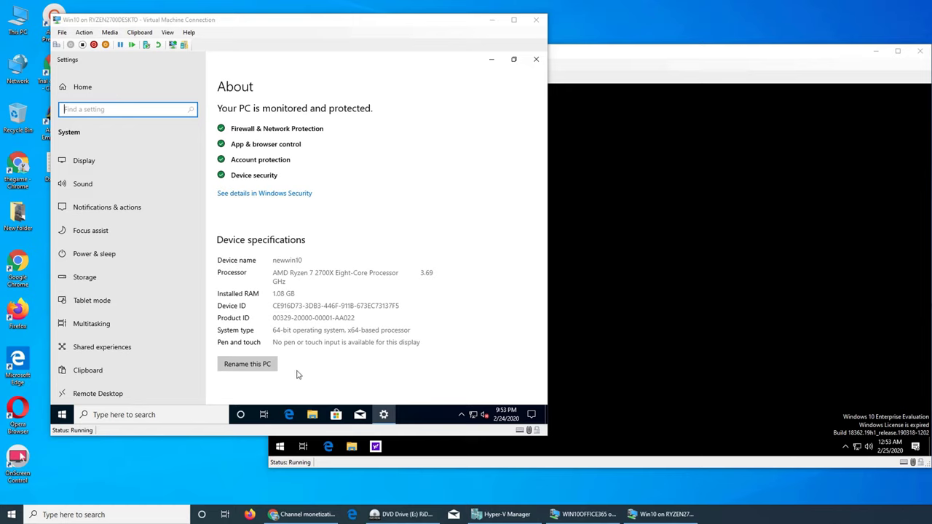
Step: Open Computer Name/Domain Changes for newwin10 and switch membership from Workgroup to Domain
{"action": "left_click", "coordinate": [325, 336]}
{"action": "scroll", "coordinate": [325, 336], "scroll_direction": "down", "scroll_amount": 10}
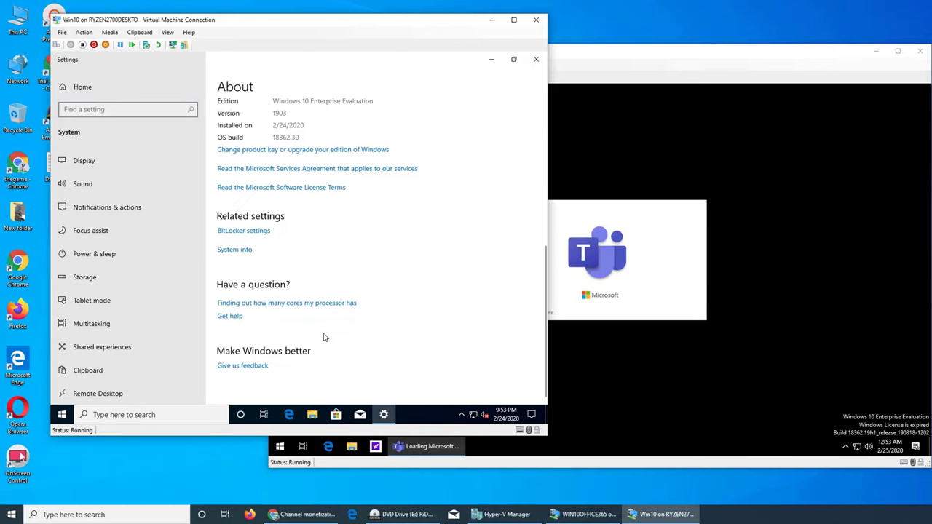
{"action": "left_click", "coordinate": [242, 252]}
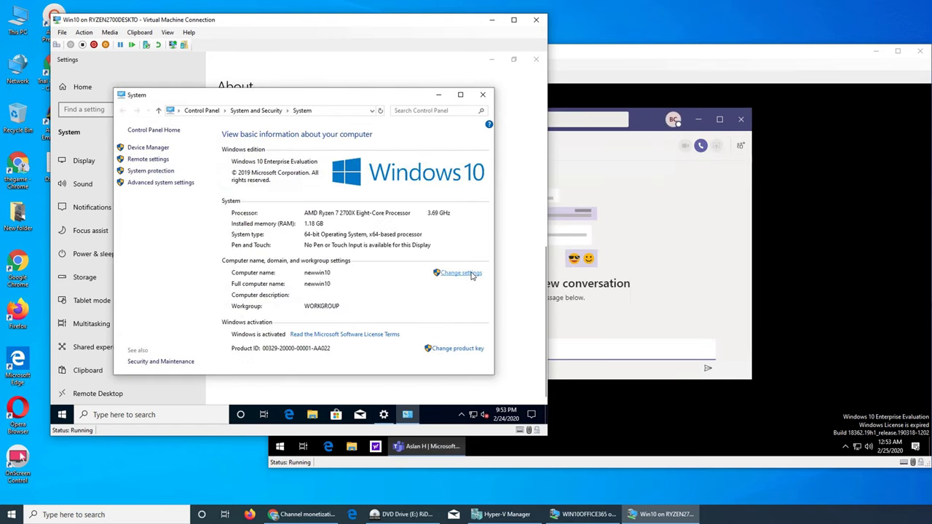
{"action": "left_click", "coordinate": [460, 273]}
{"action": "left_click", "coordinate": [238, 220]}
{"action": "left_click", "coordinate": [113, 215]}
{"action": "left_click", "coordinate": [127, 226]}
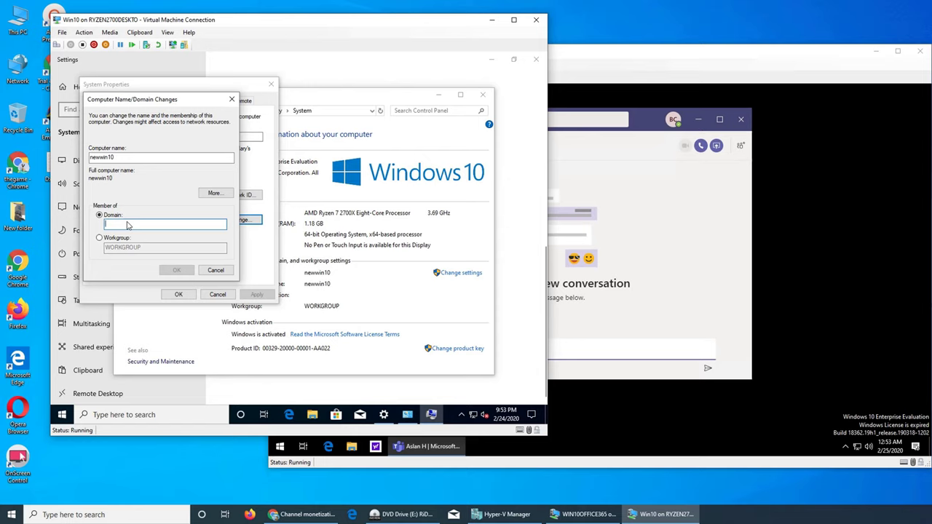
Step: Try joining newwin10 to ihameed.org and dismiss the domain-controller error
{"action": "type", "text": "ihameed.org"}
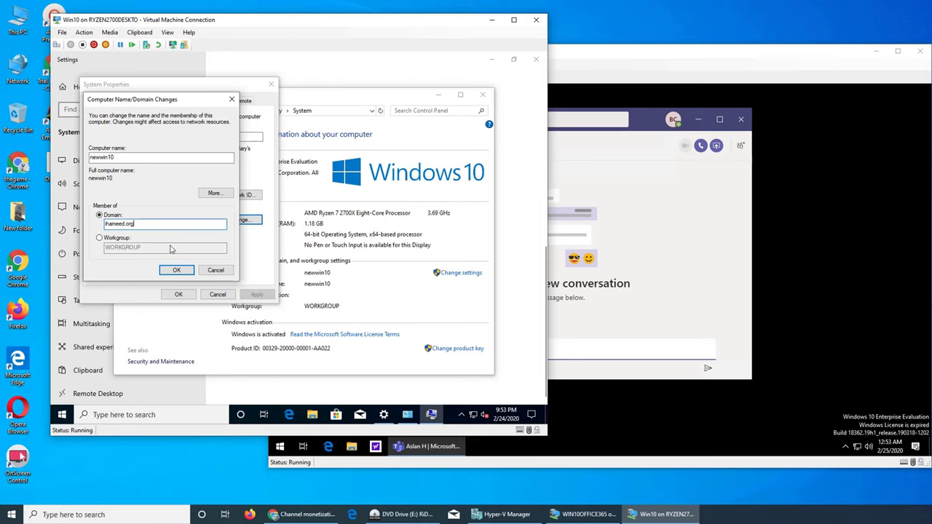
{"action": "left_click", "coordinate": [176, 271]}
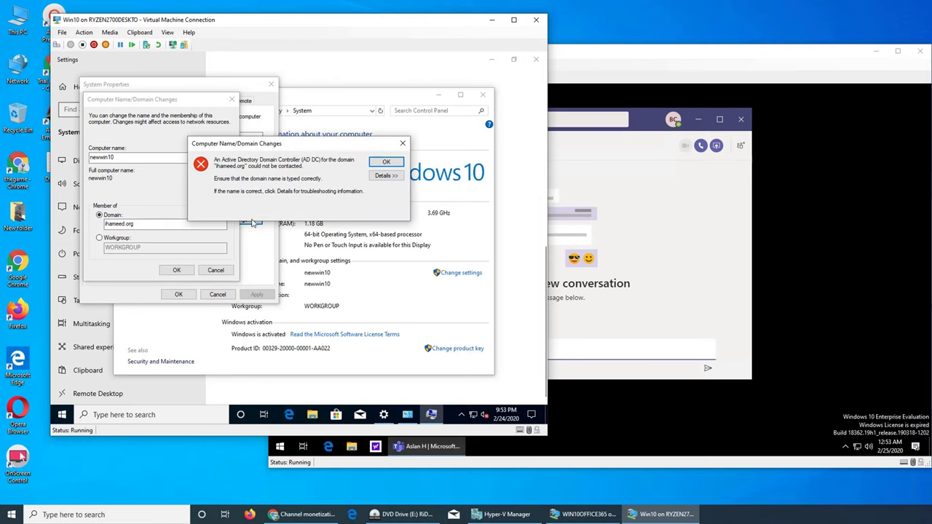
{"action": "left_click", "coordinate": [386, 162]}
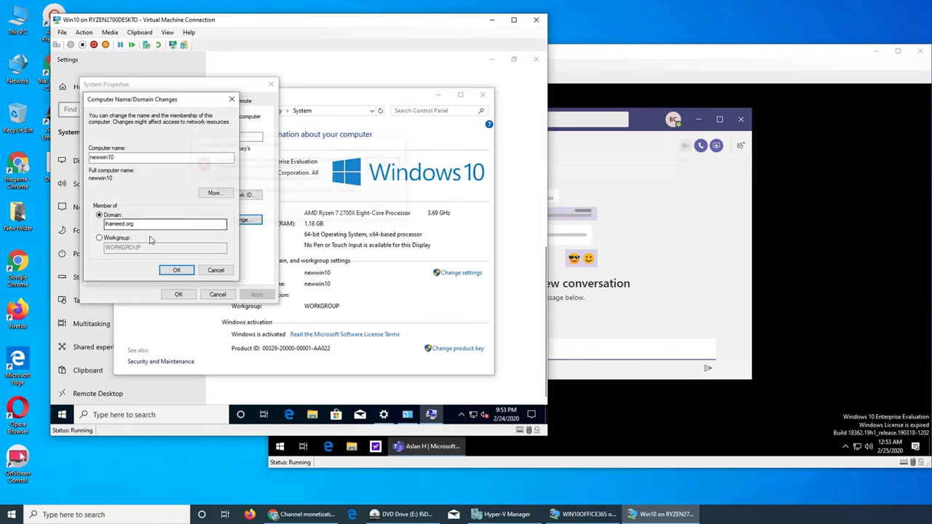
{"action": "left_click", "coordinate": [145, 225]}
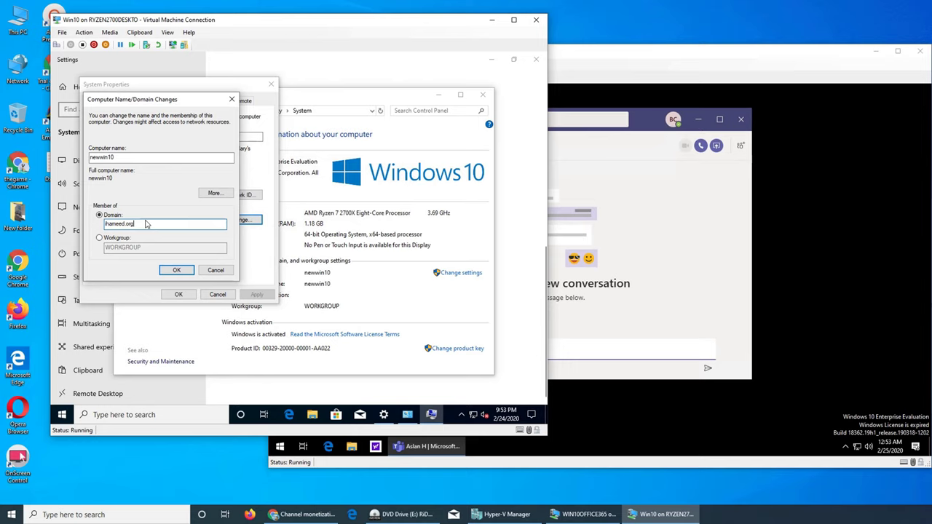
{"action": "key", "text": "BackSpace"}
{"action": "key", "text": "BackSpace"}
{"action": "key", "text": "BackSpace"}
{"action": "key", "text": "BackSpace"}
{"action": "key", "text": "BackSpace"}
{"action": "key", "text": "BackSpace"}
{"action": "key", "text": "BackSpace"}
{"action": "key", "text": "BackSpace"}
{"action": "key", "text": "BackSpace"}
{"action": "key", "text": "BackSpace"}
{"action": "type", "text": "www"}
{"action": "left_click", "coordinate": [177, 270]}
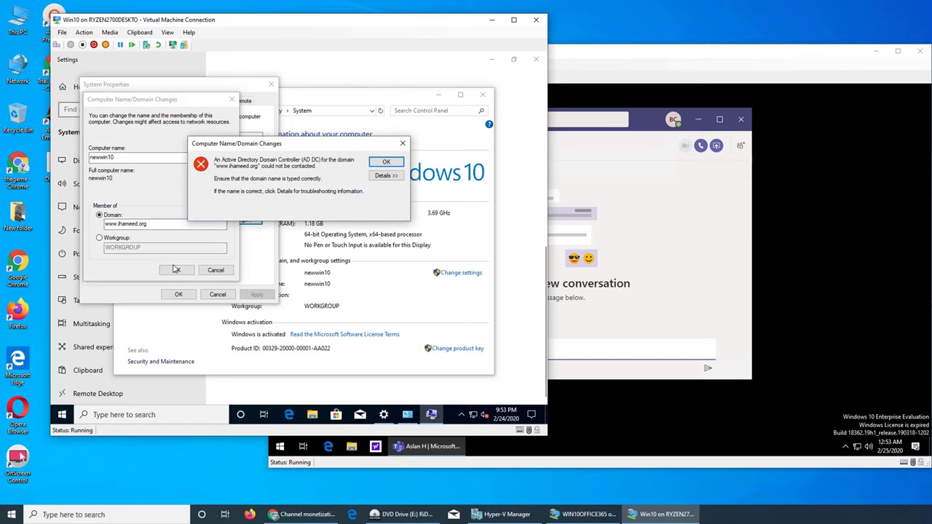
{"action": "left_click", "coordinate": [384, 176]}
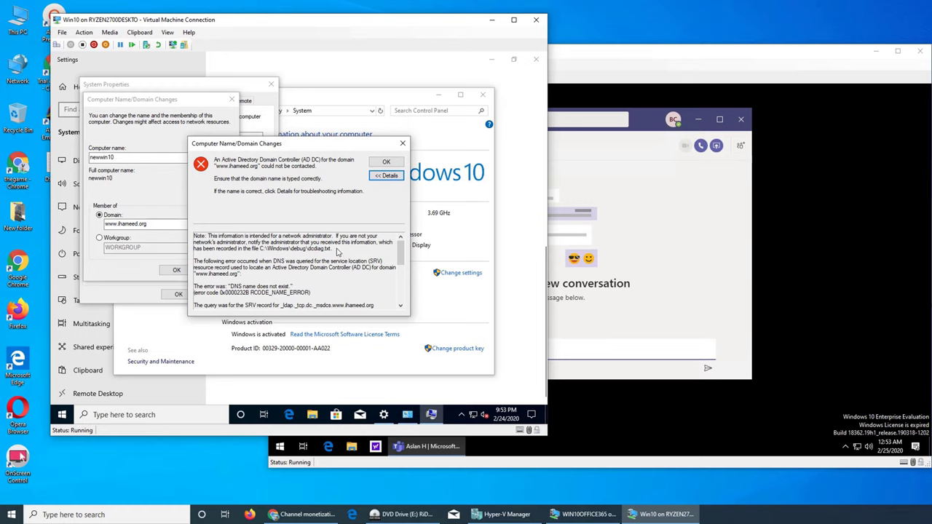
{"action": "left_click", "coordinate": [402, 143]}
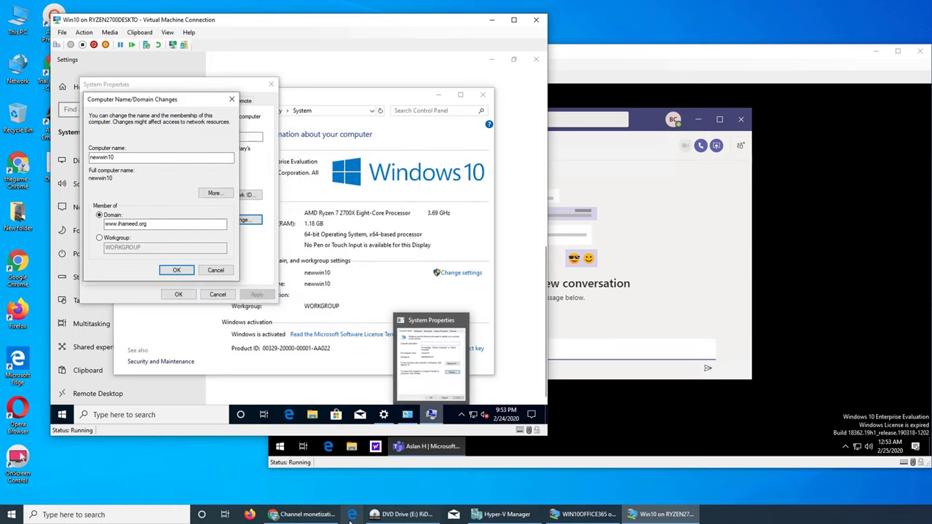
Step: Try joining imran.local, dismiss the unreachable-controller error, and bring Hyper-V Manager forward
{"action": "left_click", "coordinate": [505, 515]}
{"action": "left_click", "coordinate": [504, 515]}
{"action": "left_click", "coordinate": [144, 226]}
{"action": "key", "text": "BackSpace"}
{"action": "key", "text": "BackSpace"}
{"action": "key", "text": "BackSpace"}
{"action": "key", "text": "BackSpace"}
{"action": "key", "text": "BackSpace"}
{"action": "key", "text": "BackSpace"}
{"action": "key", "text": "BackSpace"}
{"action": "key", "text": "BackSpace"}
{"action": "key", "text": "BackSpace"}
{"action": "key", "text": "BackSpace"}
{"action": "key", "text": "BackSpace"}
{"action": "key", "text": "BackSpace"}
{"action": "key", "text": "BackSpace"}
{"action": "key", "text": "BackSpace"}
{"action": "key", "text": "BackSpace"}
{"action": "key", "text": "BackSpace"}
{"action": "type", "text": "imran.local"}
{"action": "key", "text": "Return"}
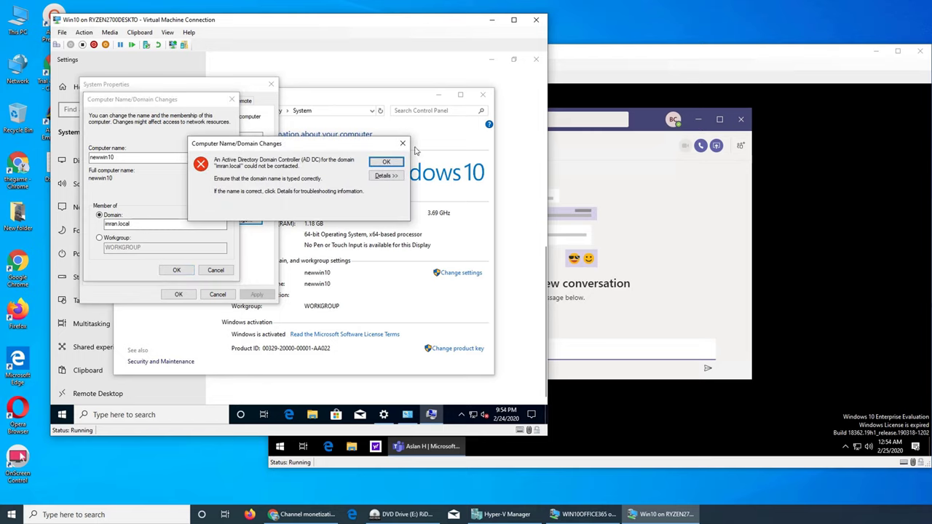
{"action": "left_click", "coordinate": [403, 143]}
{"action": "left_click", "coordinate": [469, 514]}
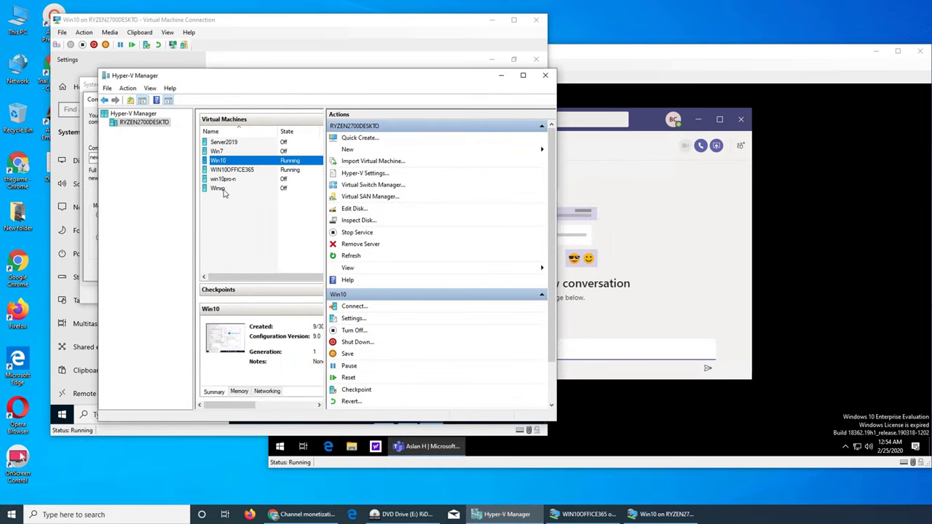
Step: Start the Server2019 VM despite the checkpoint notice, then switch to WIN10OFFICE365
{"action": "left_click", "coordinate": [228, 143]}
{"action": "right_click", "coordinate": [227, 144]}
{"action": "key", "text": "Escape"}
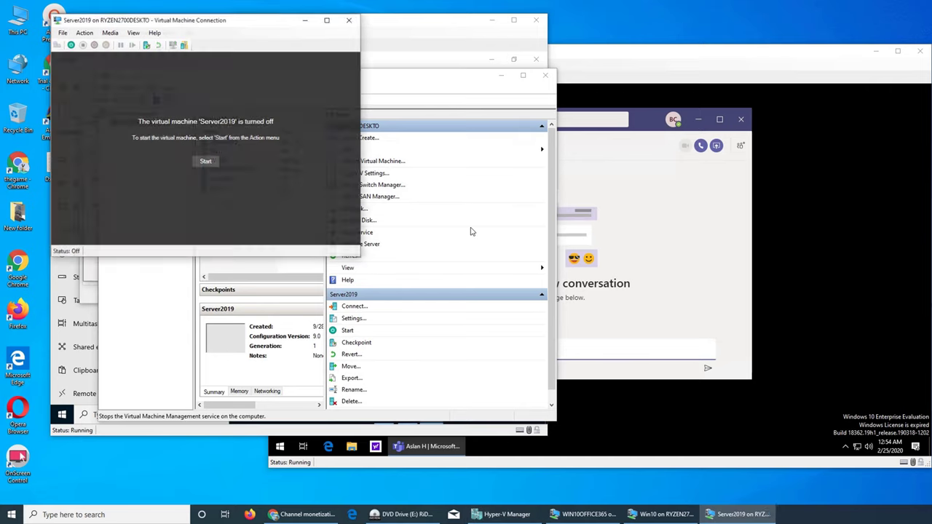
{"action": "left_click", "coordinate": [204, 159]}
{"action": "left_click", "coordinate": [217, 172]}
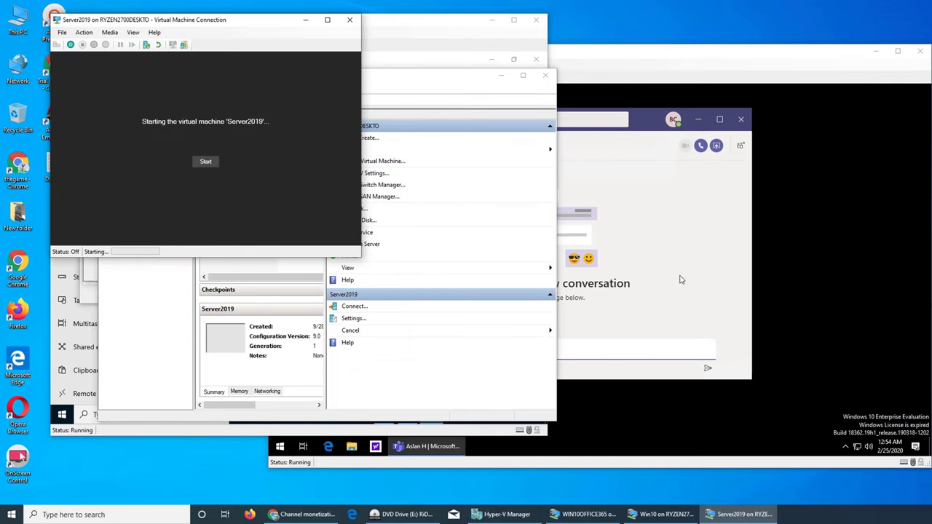
{"action": "left_click", "coordinate": [711, 227]}
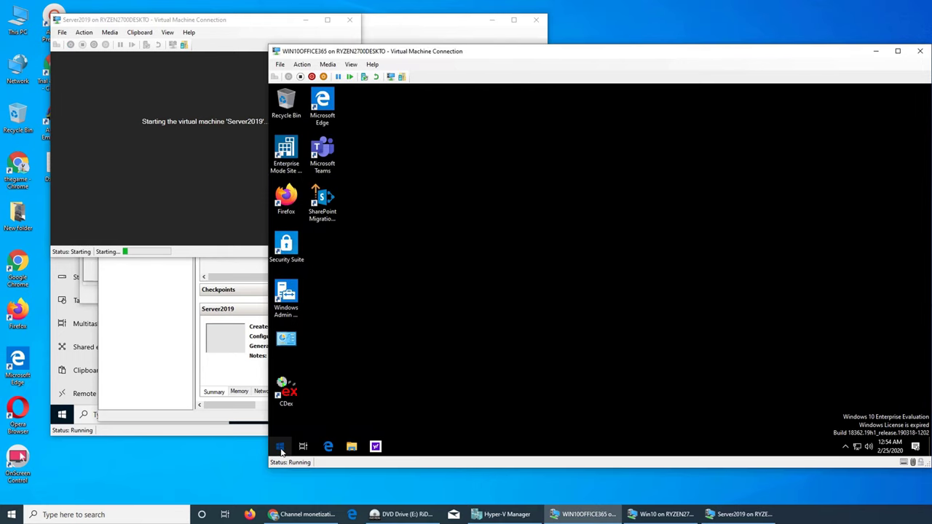
Step: Open the Computer Name/Domain Changes dialog via the About and System pages
{"action": "right_click", "coordinate": [280, 446]}
{"action": "left_click", "coordinate": [317, 225]}
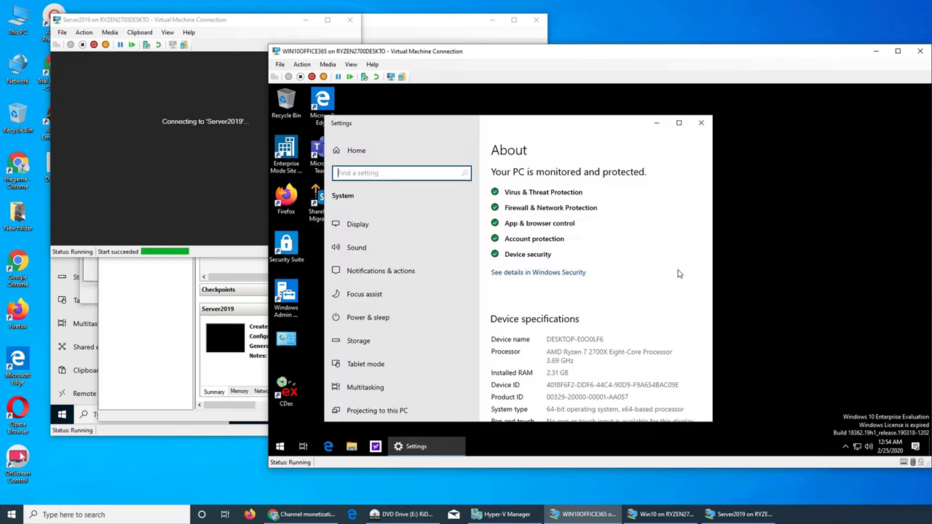
{"action": "scroll", "coordinate": [519, 364], "scroll_direction": "down", "scroll_amount": 5}
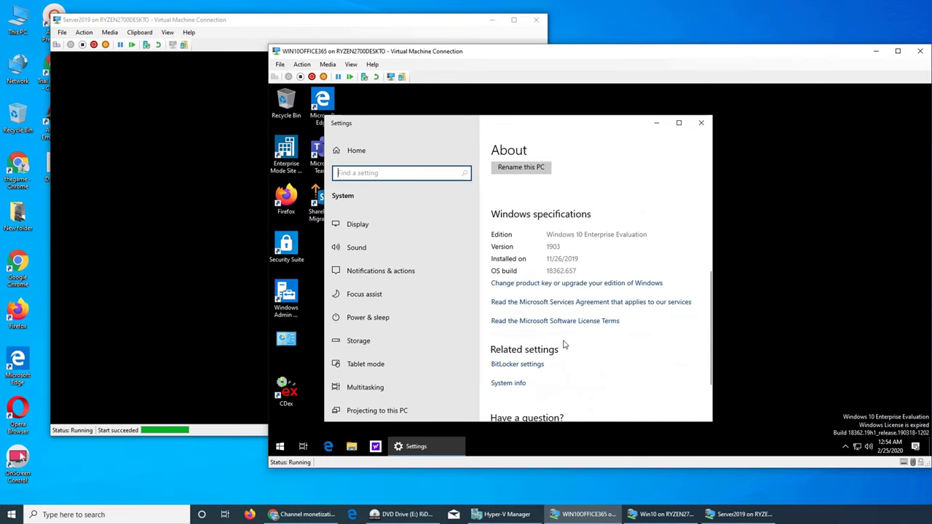
{"action": "left_click", "coordinate": [510, 383]}
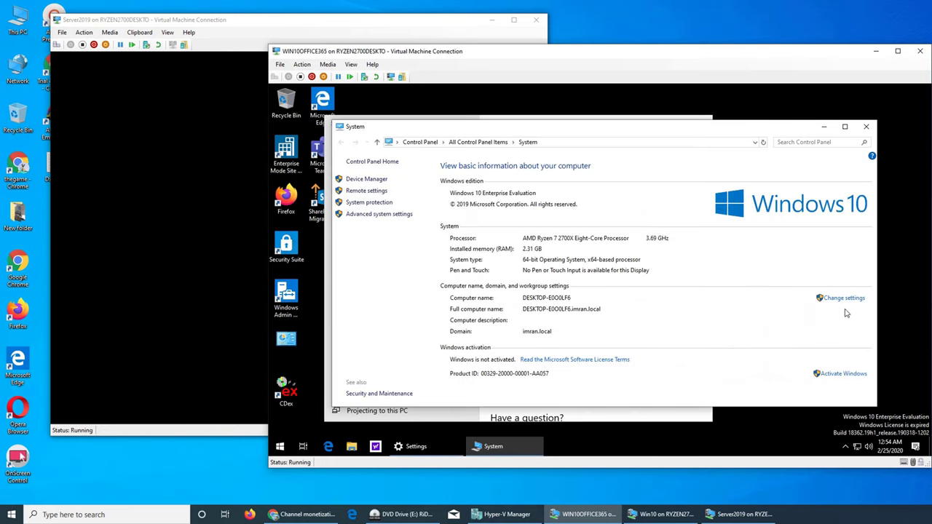
{"action": "left_click", "coordinate": [841, 299]}
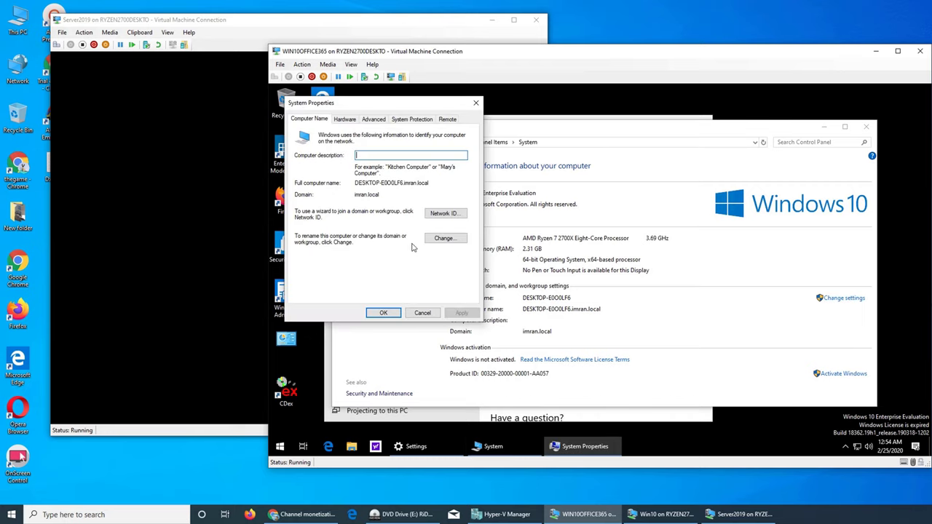
{"action": "left_click", "coordinate": [443, 239]}
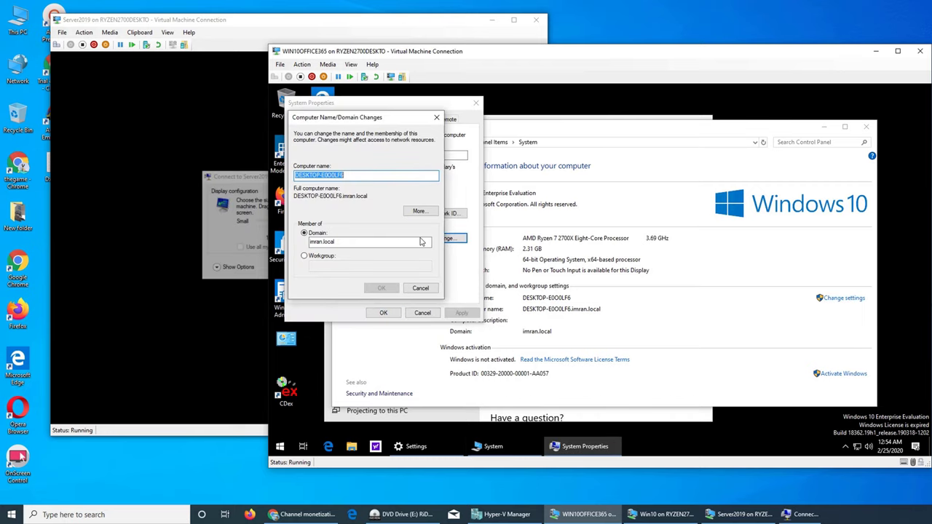
Step: Cancel the domain change, close System Properties, System and About, and connect to Server2019
{"action": "left_click", "coordinate": [420, 288]}
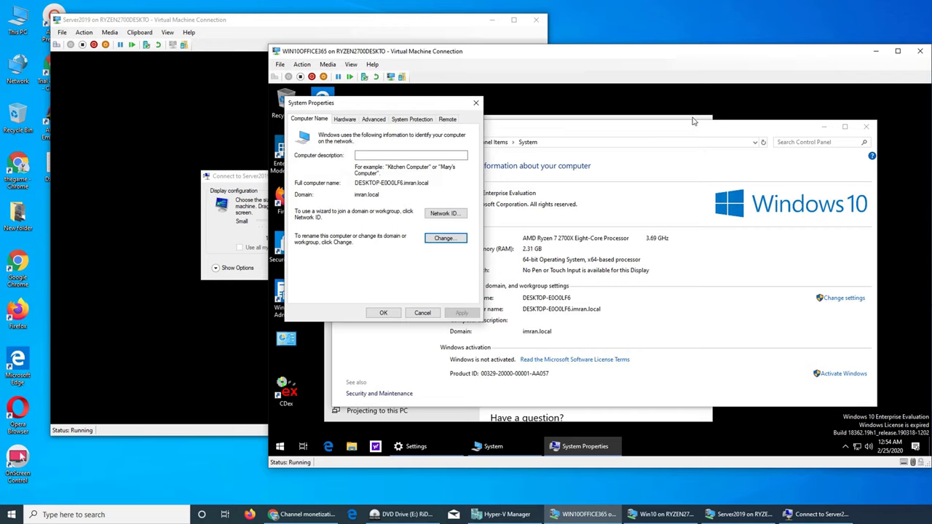
{"action": "left_click", "coordinate": [476, 103]}
{"action": "left_click", "coordinate": [866, 127]}
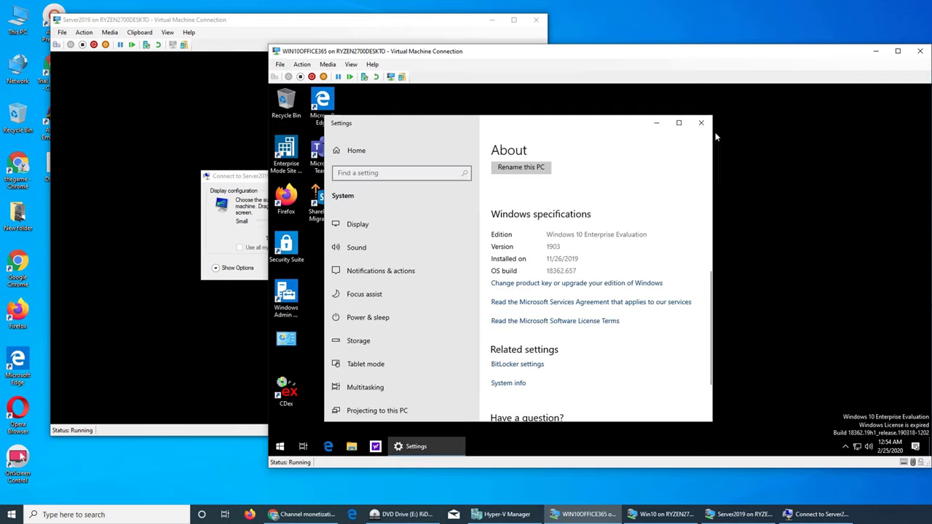
{"action": "left_click", "coordinate": [702, 125]}
{"action": "left_click", "coordinate": [245, 217]}
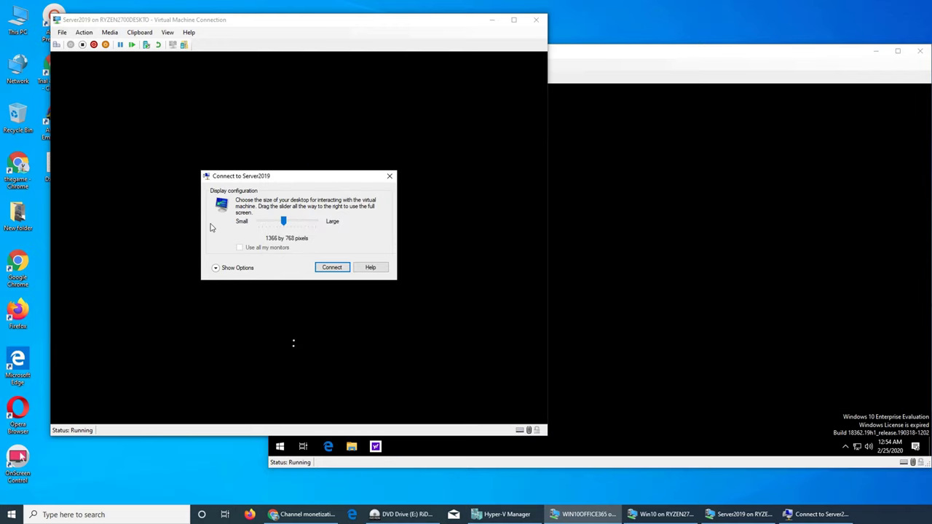
{"action": "left_click", "coordinate": [327, 267]}
{"action": "left_click", "coordinate": [649, 283]}
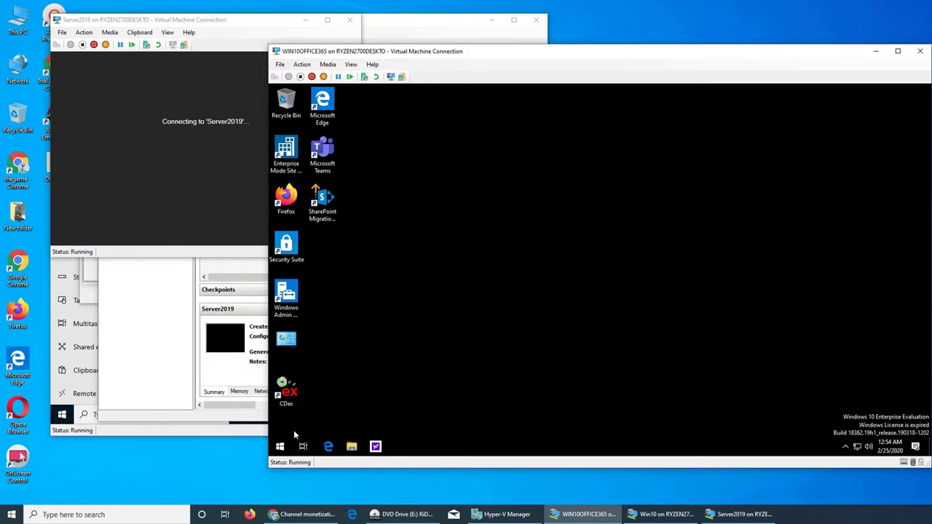
{"action": "right_click", "coordinate": [280, 447]}
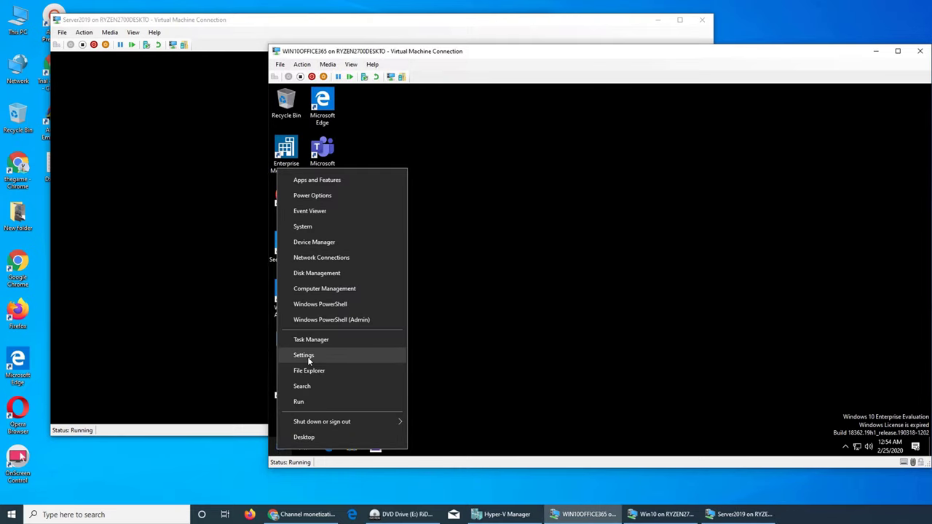
{"action": "left_click", "coordinate": [304, 355]}
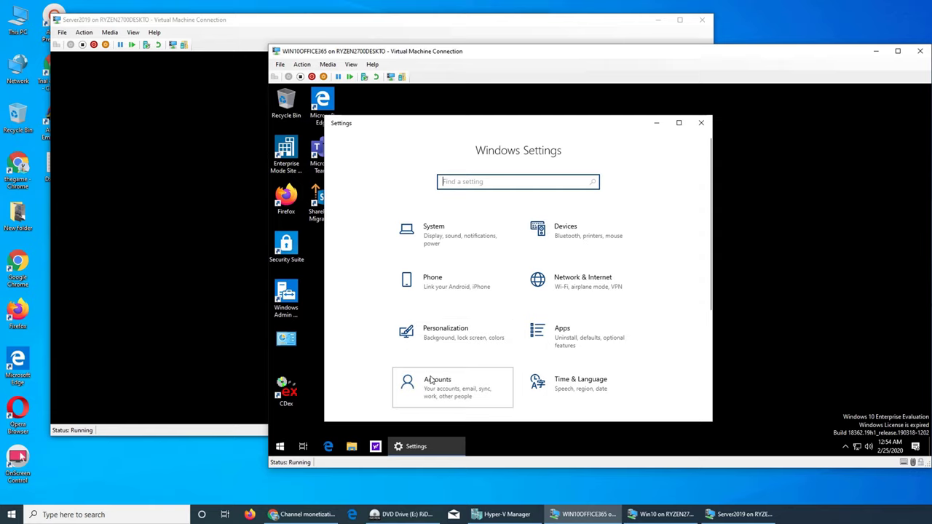
{"action": "left_click", "coordinate": [430, 379]}
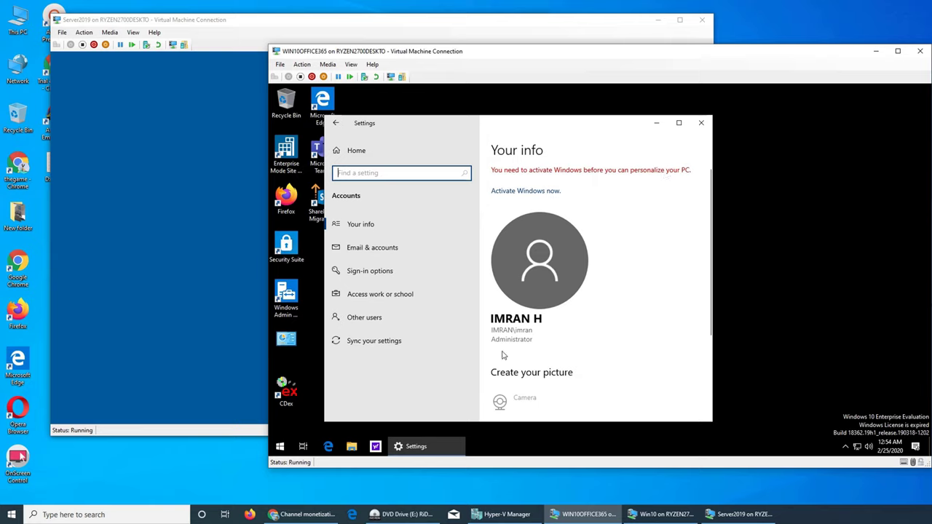
{"action": "left_click", "coordinate": [357, 350]}
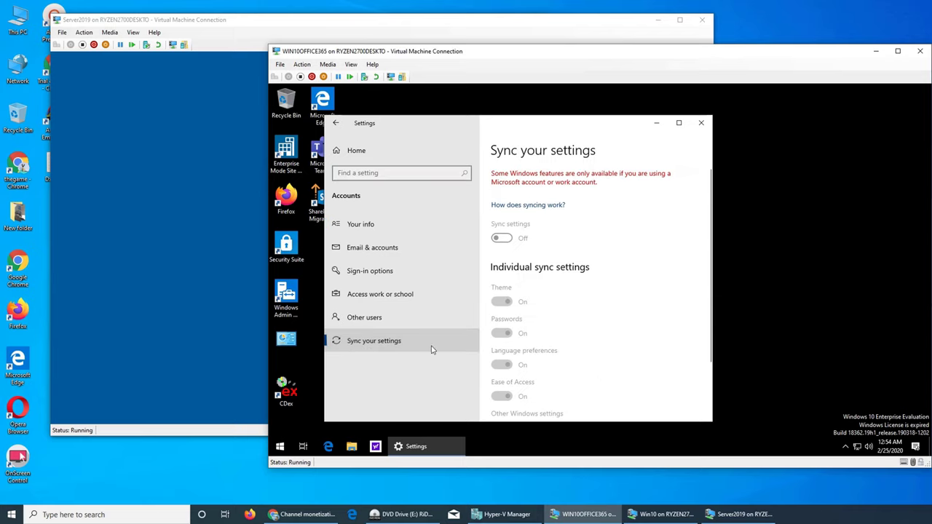
{"action": "scroll", "coordinate": [619, 310], "scroll_direction": "down", "scroll_amount": 5}
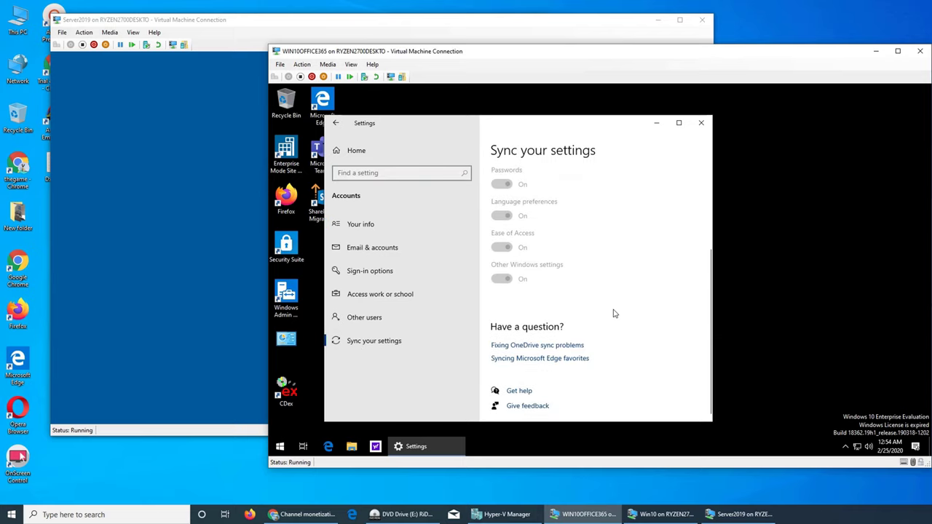
{"action": "left_click", "coordinate": [383, 283]}
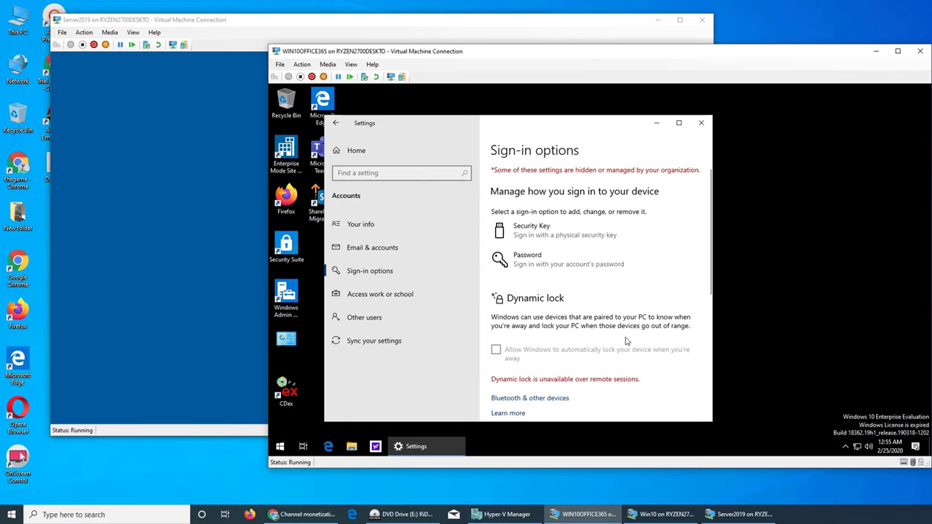
{"action": "left_click", "coordinate": [701, 125]}
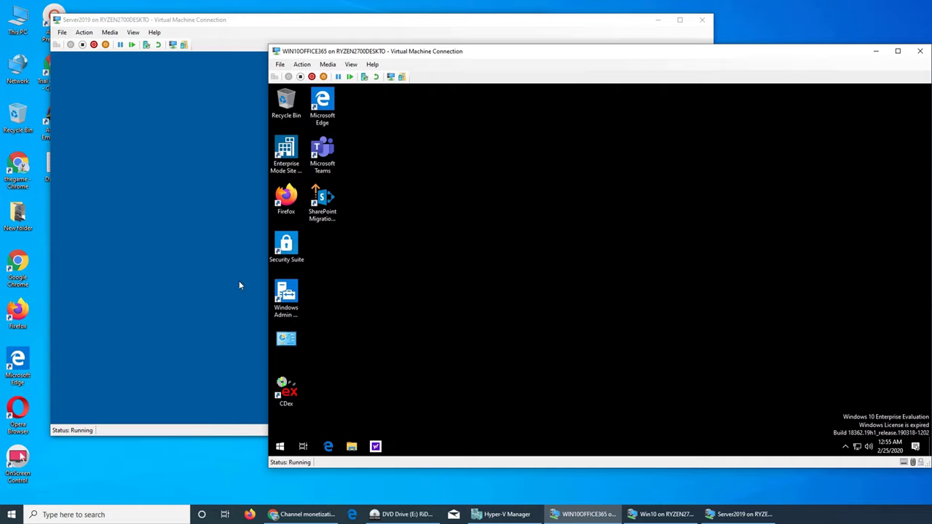
{"action": "left_click", "coordinate": [189, 281]}
{"action": "left_click", "coordinate": [821, 195]}
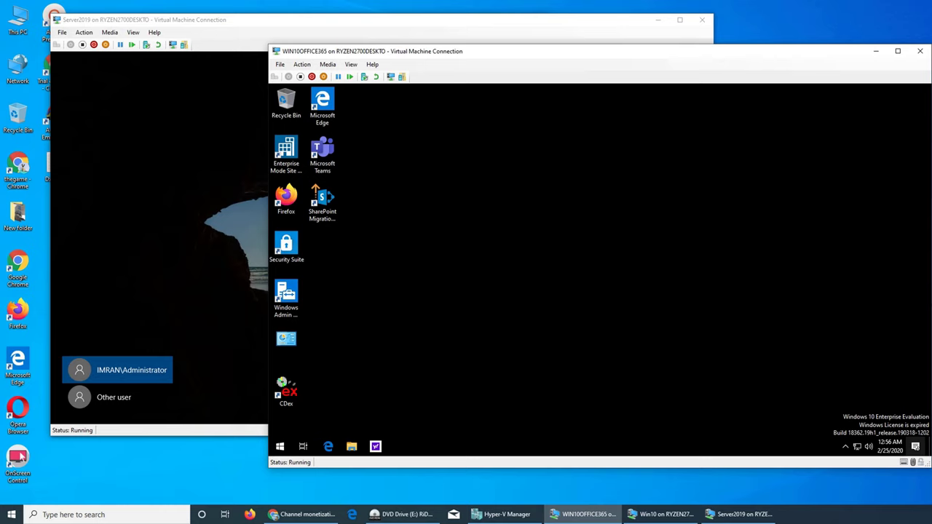
Step: Sign in to Server2019 with the administrator password
{"action": "left_click", "coordinate": [239, 282]}
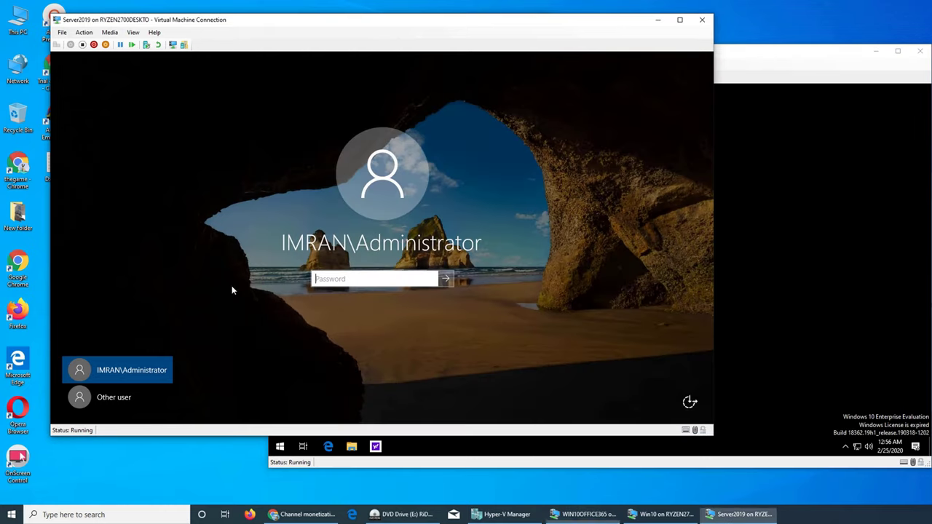
{"action": "type", "text": "*********"}
{"action": "key", "text": "Return"}
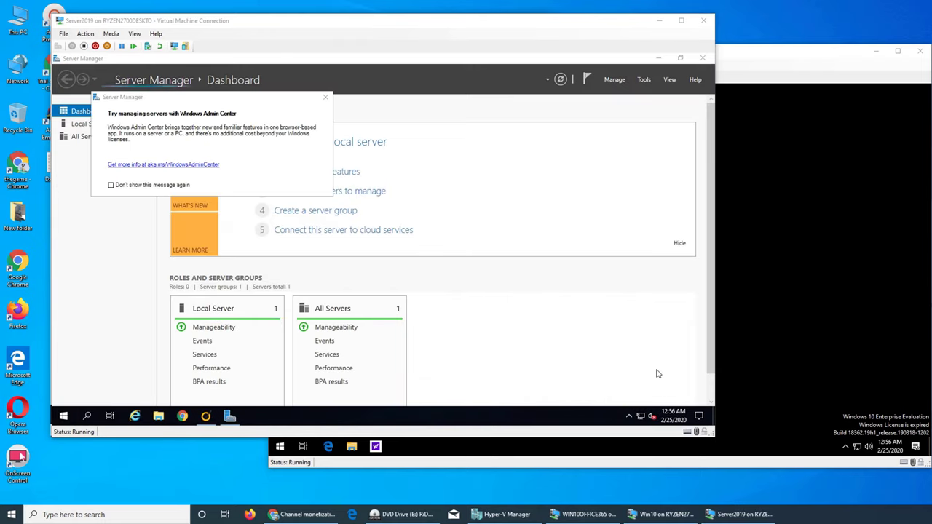
Step: Minimize the Win10 VM window, move Server2019 aside, and bring up Hyper-V Manager
{"action": "left_click", "coordinate": [770, 237]}
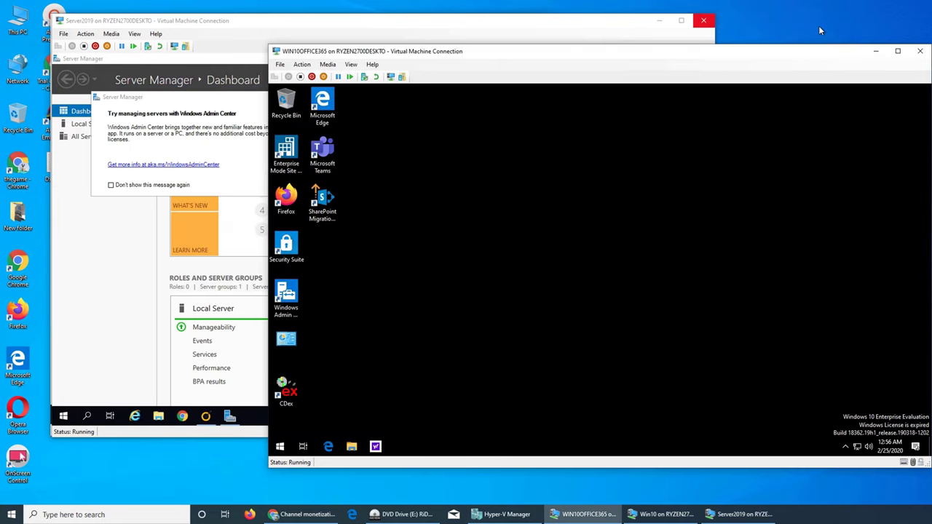
{"action": "left_click", "coordinate": [877, 52]}
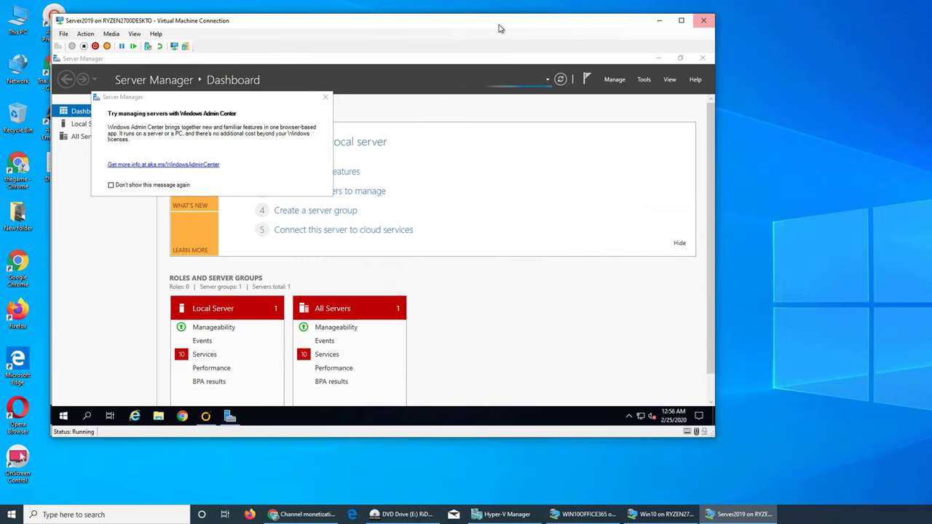
{"action": "left_click_drag", "start_coordinate": [498, 24], "coordinate": [711, 43]}
{"action": "left_click", "coordinate": [229, 112]}
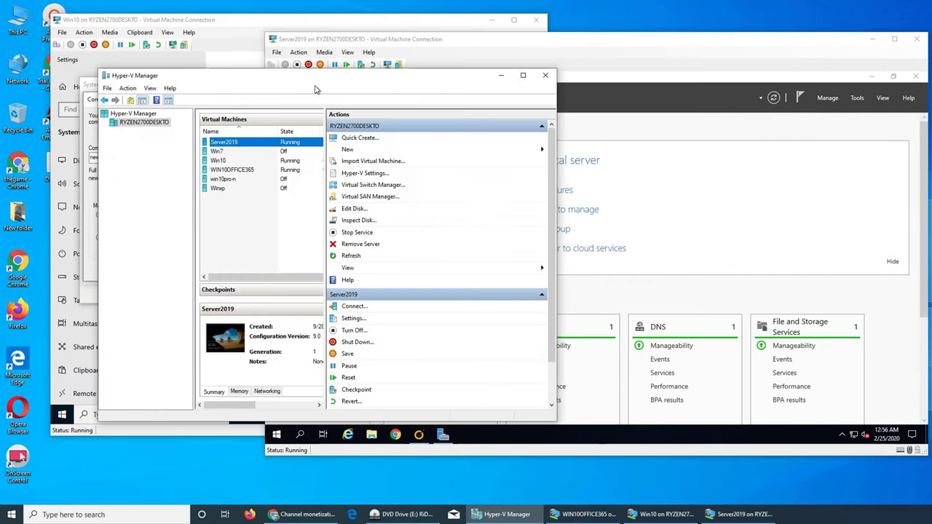
Step: Retry joining newwin10 to imran.local and dismiss the domain-controller-not-contacted error
{"action": "left_click", "coordinate": [85, 88]}
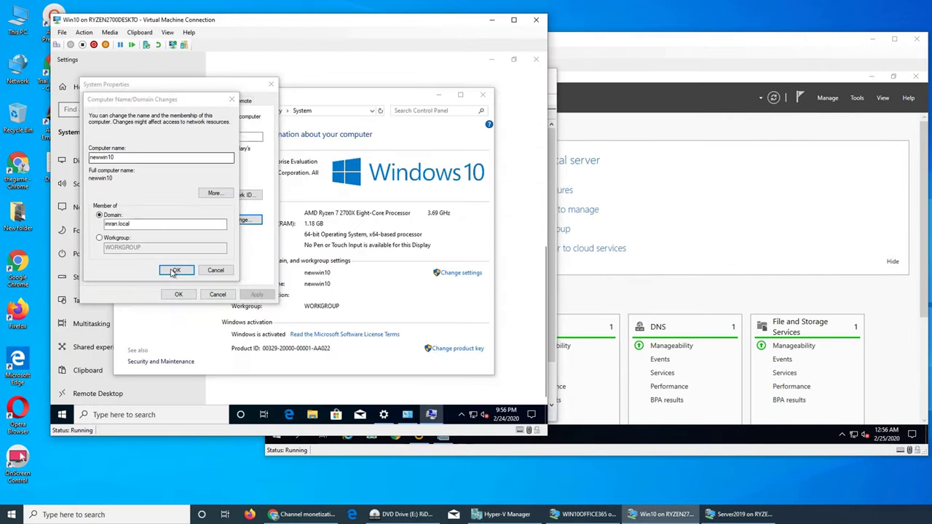
{"action": "left_click", "coordinate": [135, 228]}
{"action": "double_click", "coordinate": [136, 228]}
{"action": "left_click", "coordinate": [136, 228]}
{"action": "left_click", "coordinate": [176, 270]}
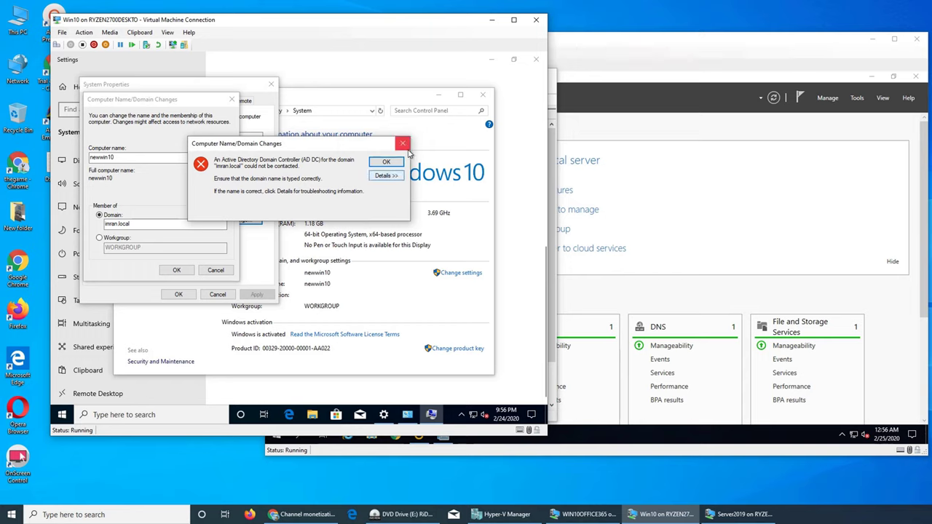
{"action": "left_click", "coordinate": [402, 143]}
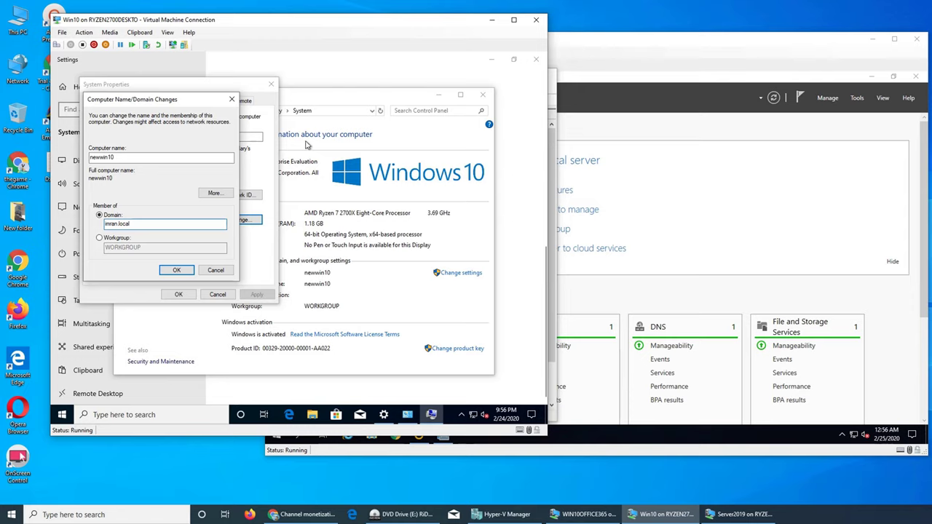
Step: Cancel the domain change and close System Properties, System and About windows
{"action": "left_click", "coordinate": [231, 99]}
{"action": "left_click", "coordinate": [276, 86]}
{"action": "left_click", "coordinate": [482, 95]}
{"action": "left_click", "coordinate": [536, 59]}
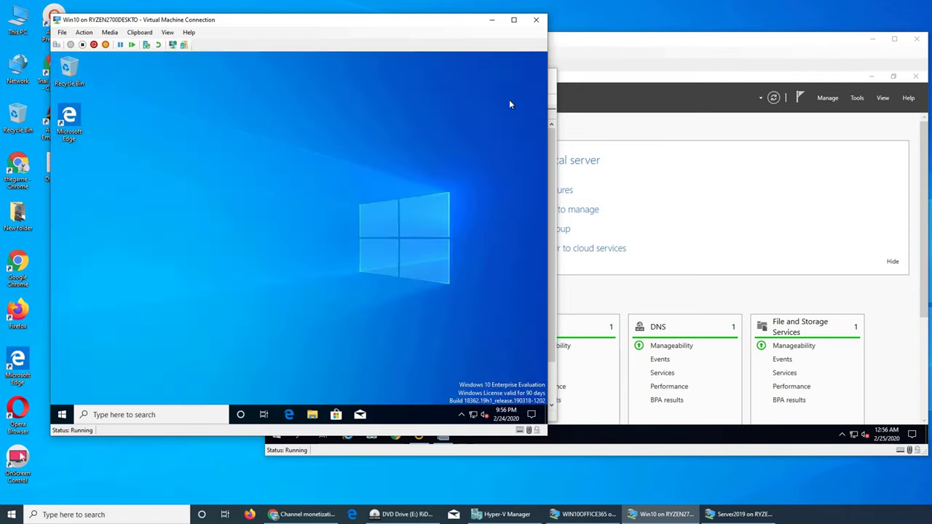
Step: Open the Ethernet page of Network & Internet settings from the tray network icon
{"action": "right_click", "coordinate": [473, 416]}
{"action": "left_click", "coordinate": [449, 401]}
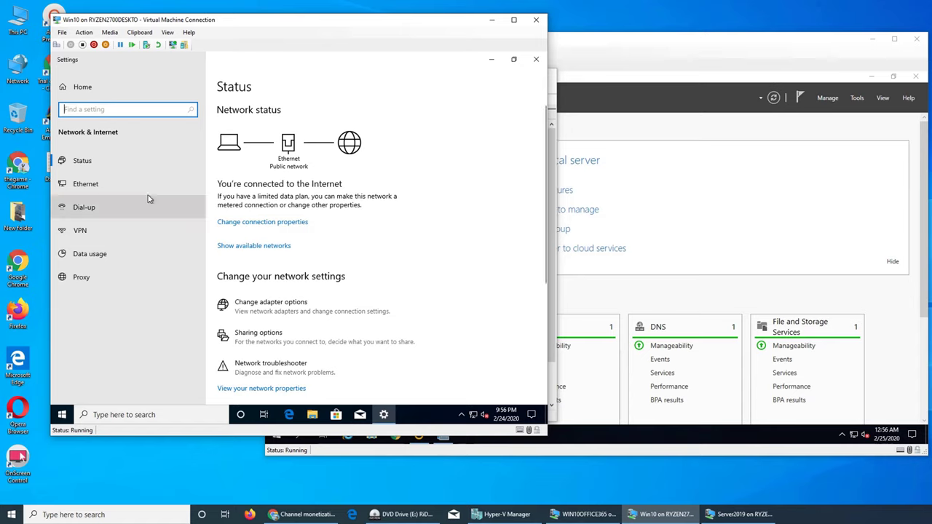
{"action": "left_click", "coordinate": [69, 193]}
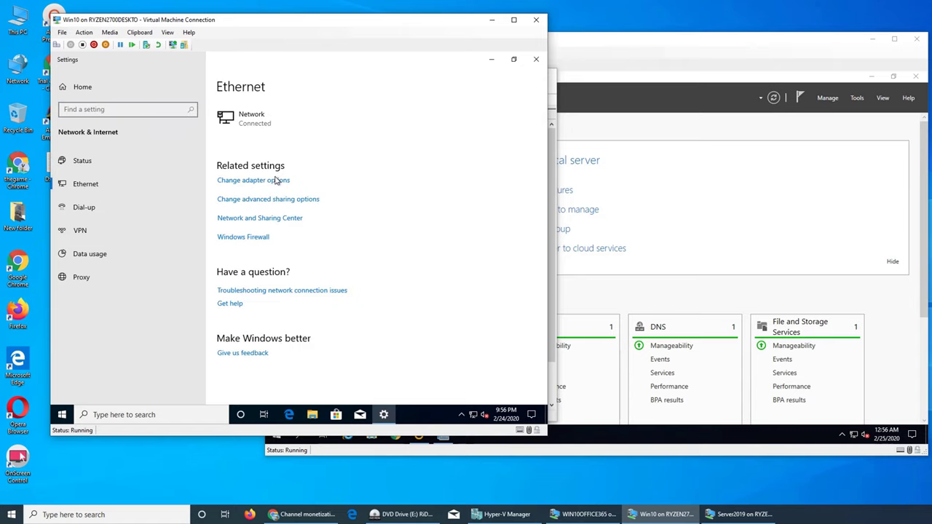
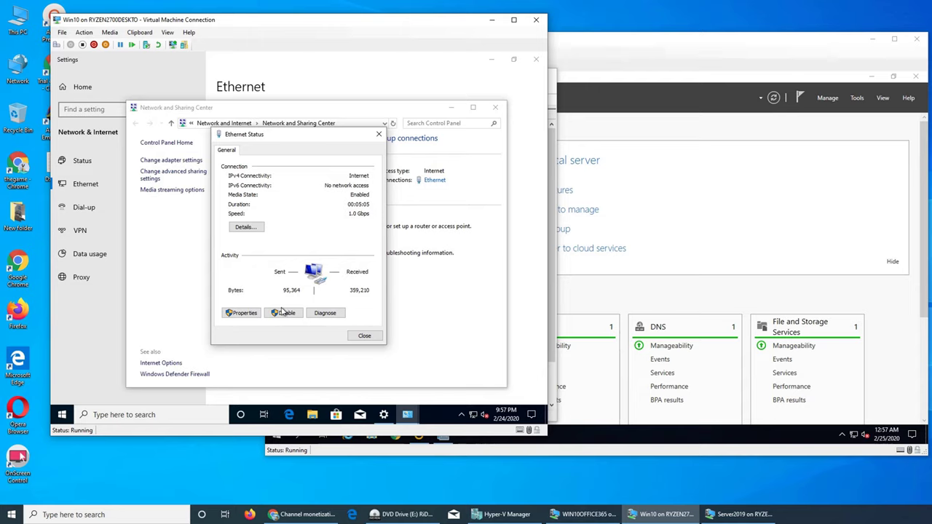
Step: Open the Win10 adapter's IPv4 properties and the Server2019 VM's Network & Internet settings
{"action": "left_click", "coordinate": [245, 313]}
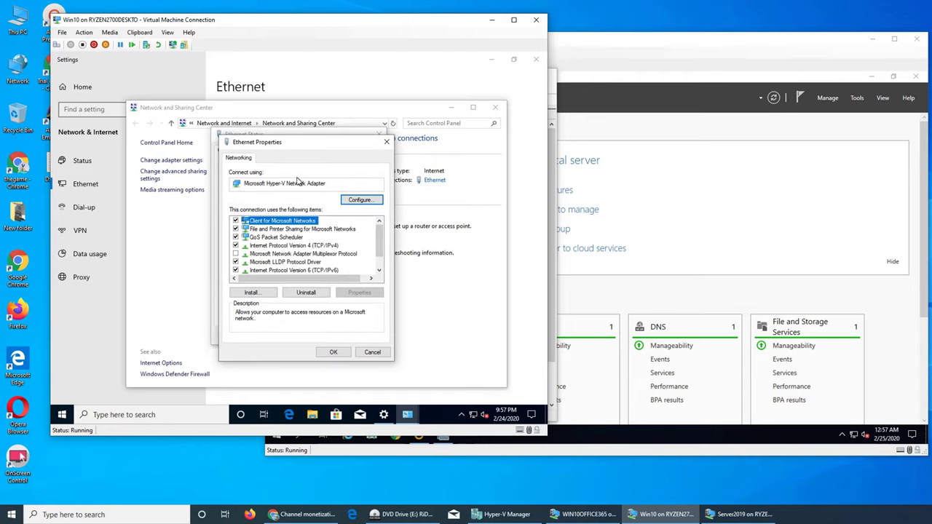
{"action": "left_click", "coordinate": [301, 247]}
{"action": "left_click", "coordinate": [346, 292]}
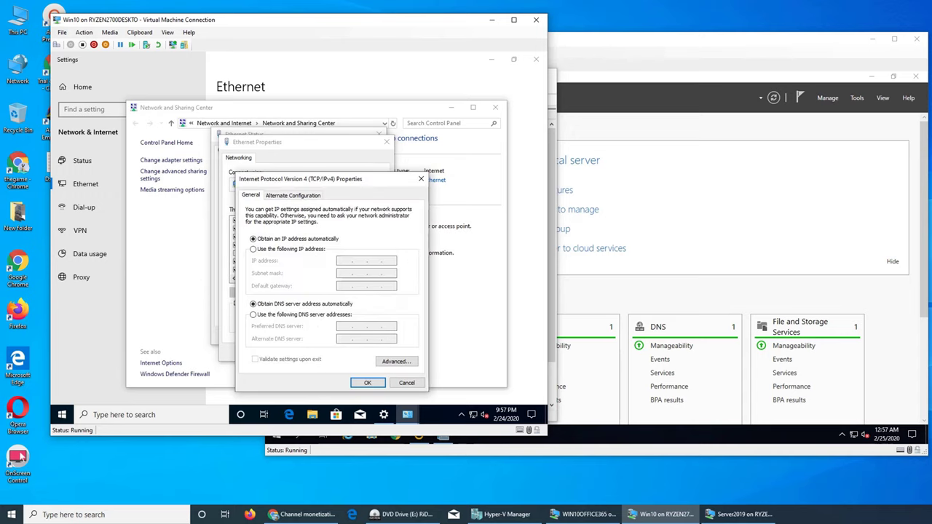
{"action": "right_click", "coordinate": [854, 436]}
{"action": "left_click", "coordinate": [841, 420]}
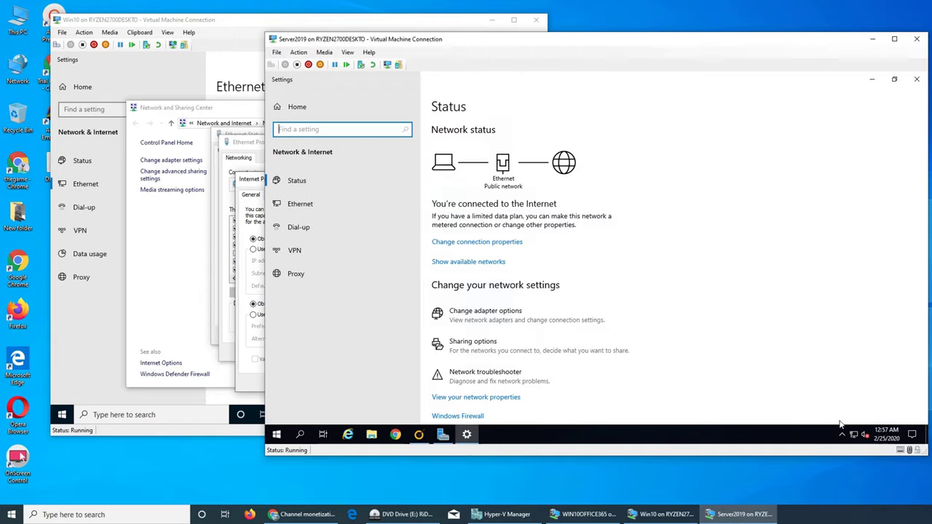
Step: Open the server's Ethernet IPv4 properties through Network and Sharing Center to review DNS 8.8.8.8
{"action": "left_click", "coordinate": [486, 244]}
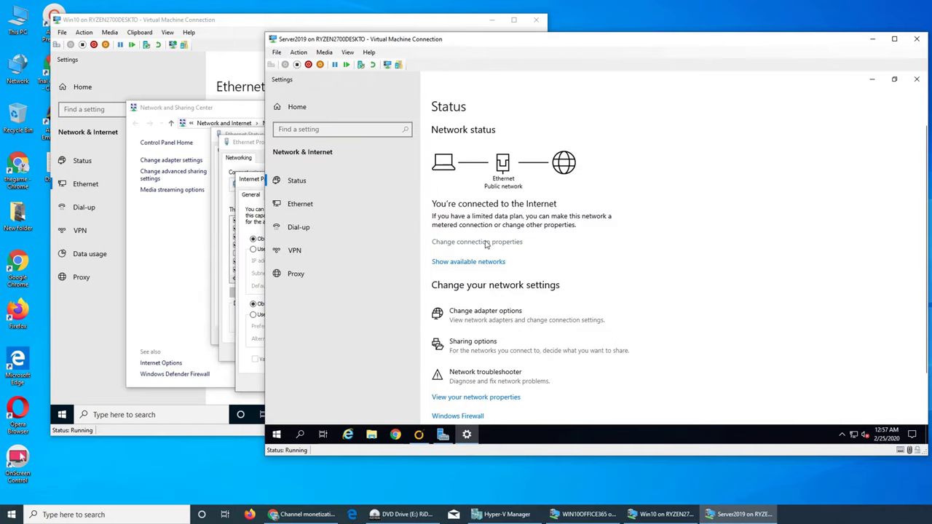
{"action": "left_click", "coordinate": [478, 318]}
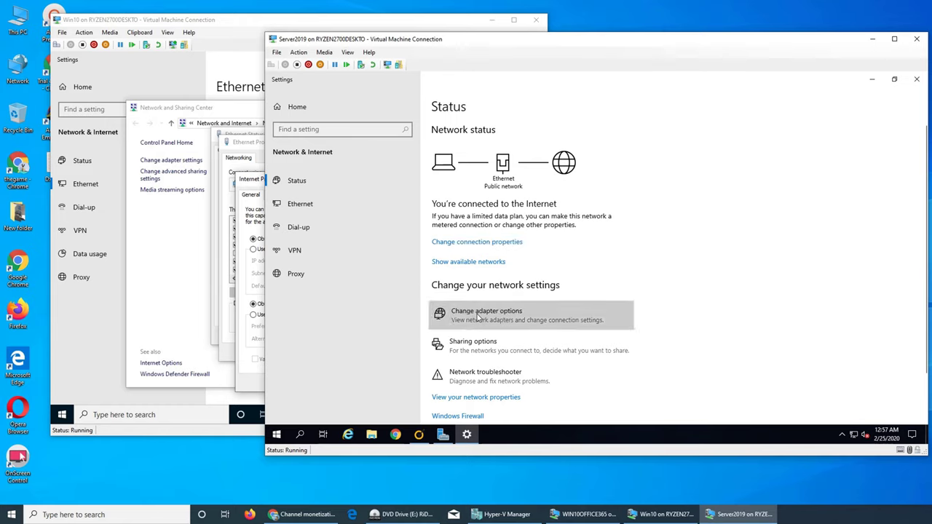
{"action": "left_click", "coordinate": [706, 253]}
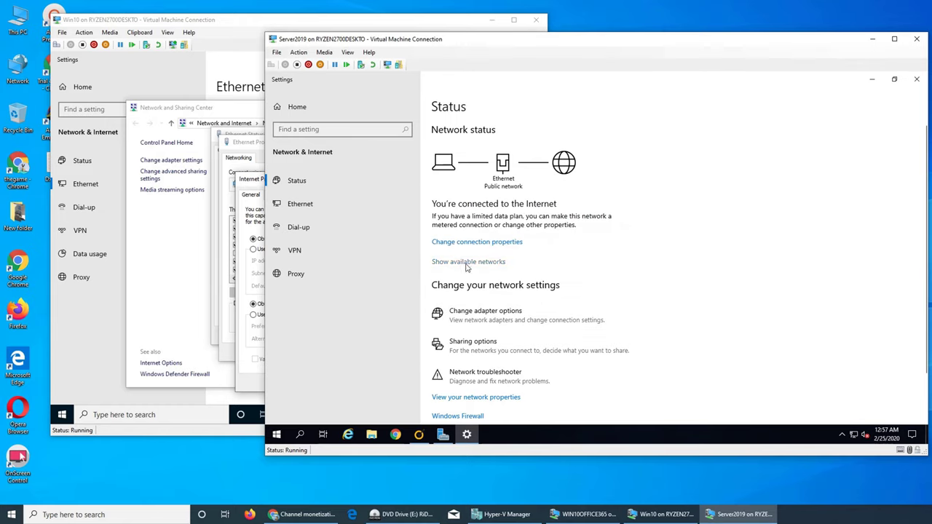
{"action": "left_click", "coordinate": [328, 196]}
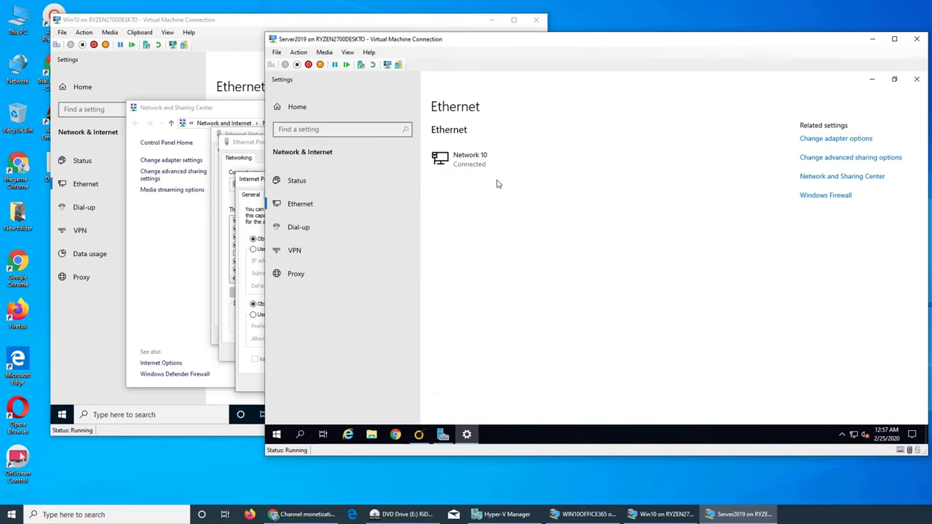
{"action": "left_click", "coordinate": [832, 179]}
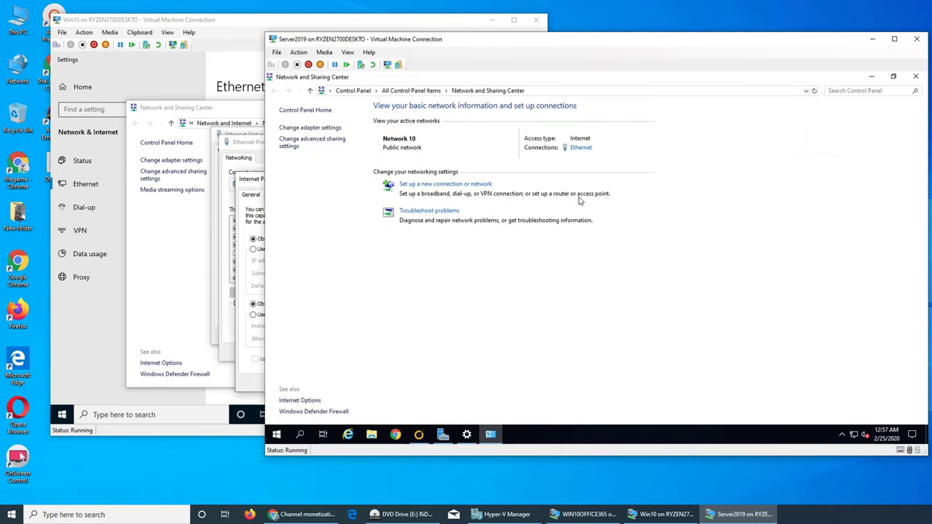
{"action": "left_click", "coordinate": [581, 147]}
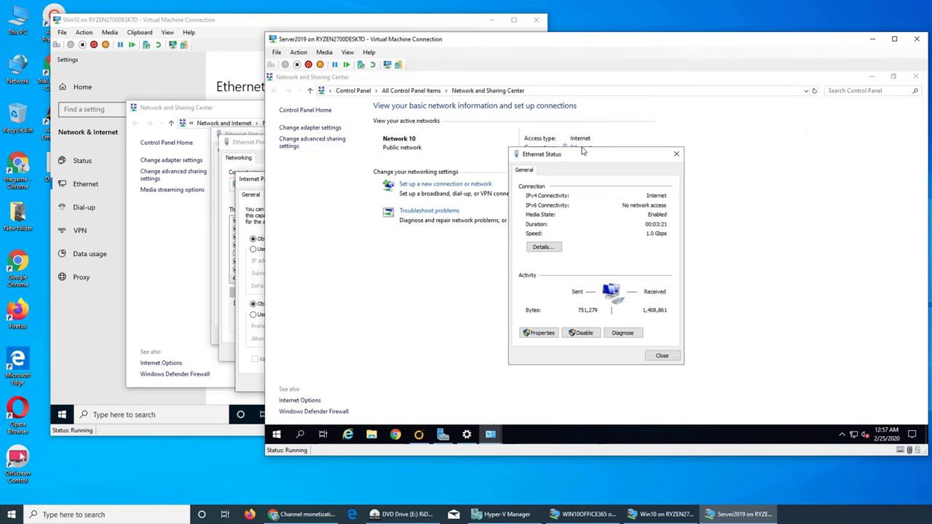
{"action": "left_click", "coordinate": [539, 333]}
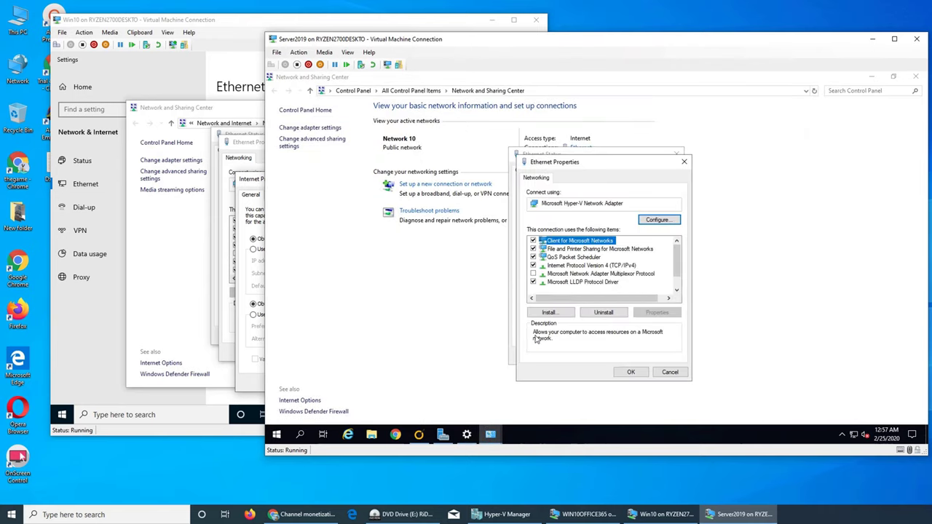
{"action": "left_click", "coordinate": [612, 266]}
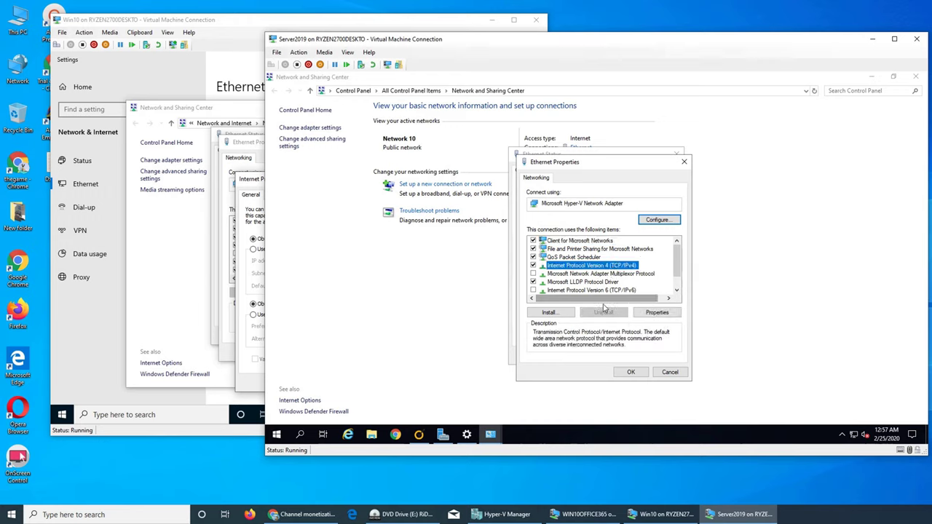
{"action": "left_click", "coordinate": [650, 314]}
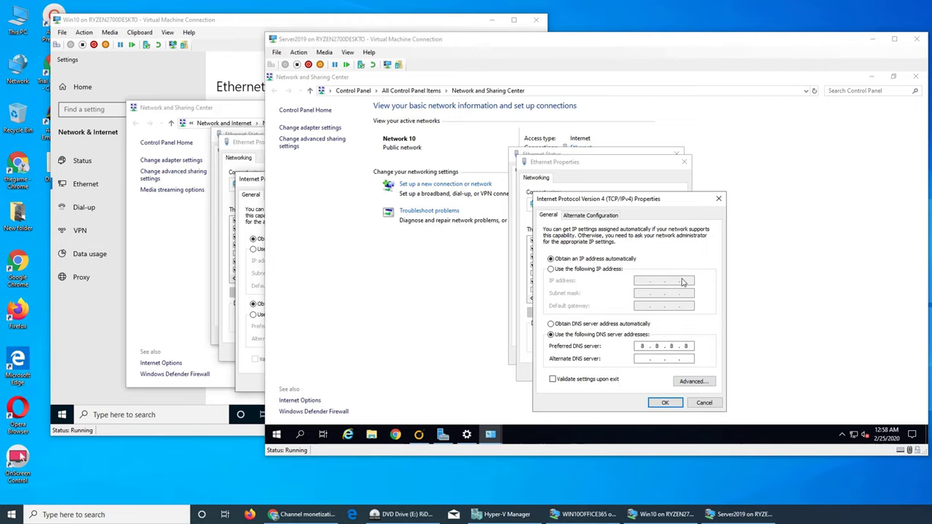
Step: Close the server's IPv4, Ethernet, Network and Sharing Center and Settings windows without changes
{"action": "left_click", "coordinate": [719, 198]}
{"action": "left_click", "coordinate": [684, 161]}
{"action": "left_click", "coordinate": [676, 155]}
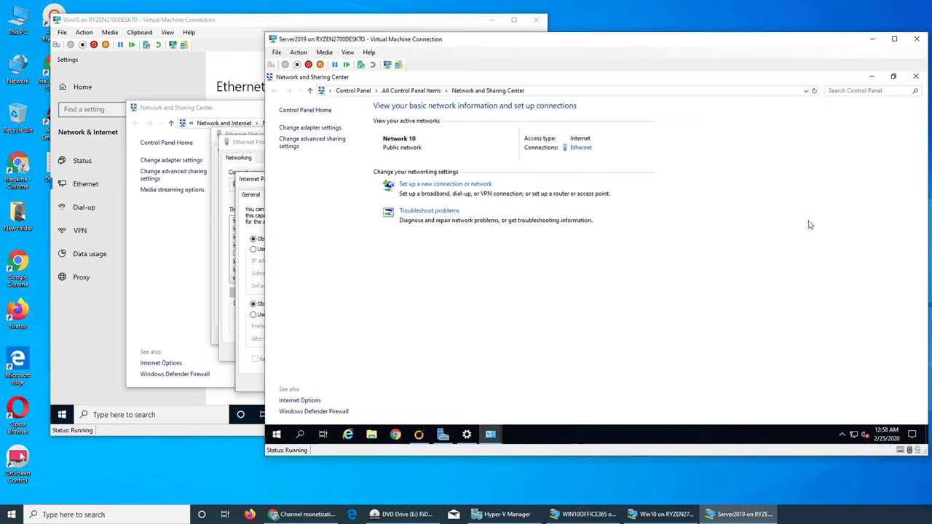
{"action": "left_click", "coordinate": [915, 76]}
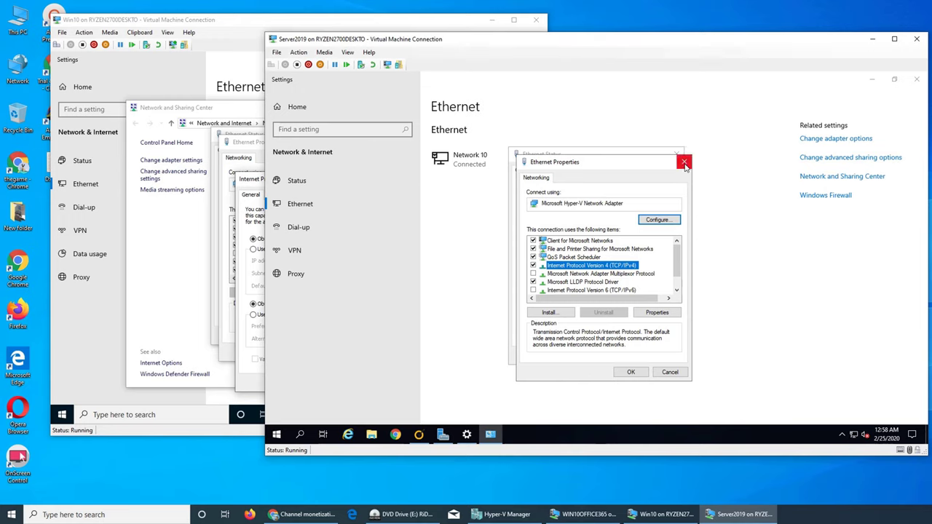
{"action": "left_click", "coordinate": [684, 160]}
{"action": "left_click", "coordinate": [675, 155]}
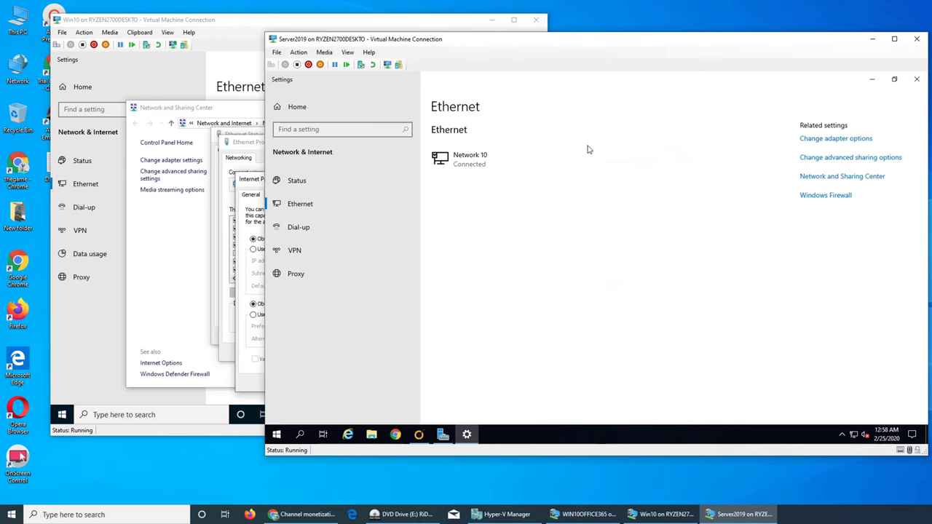
{"action": "left_click", "coordinate": [915, 78]}
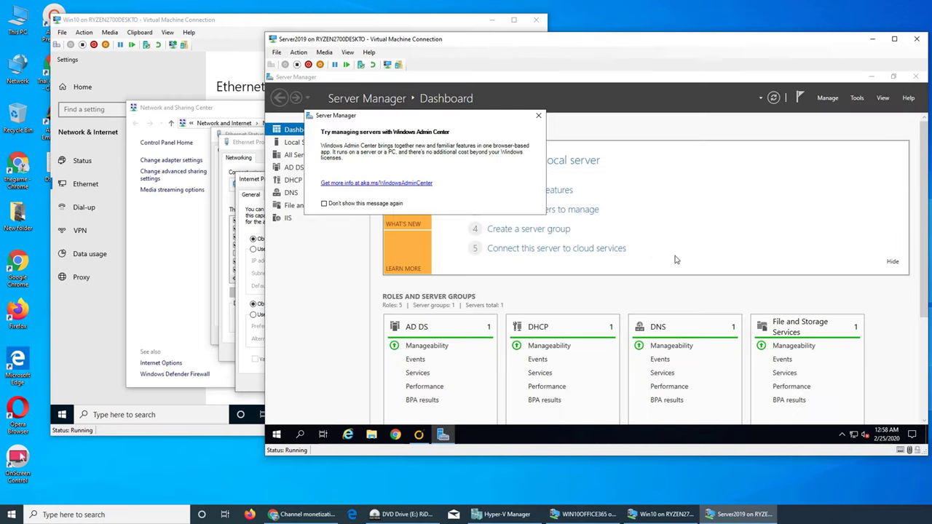
Step: Find SERVER19's address 192.168.1.147 on Server Manager's DHCP page, then return to the Win10 VM
{"action": "left_click", "coordinate": [538, 116]}
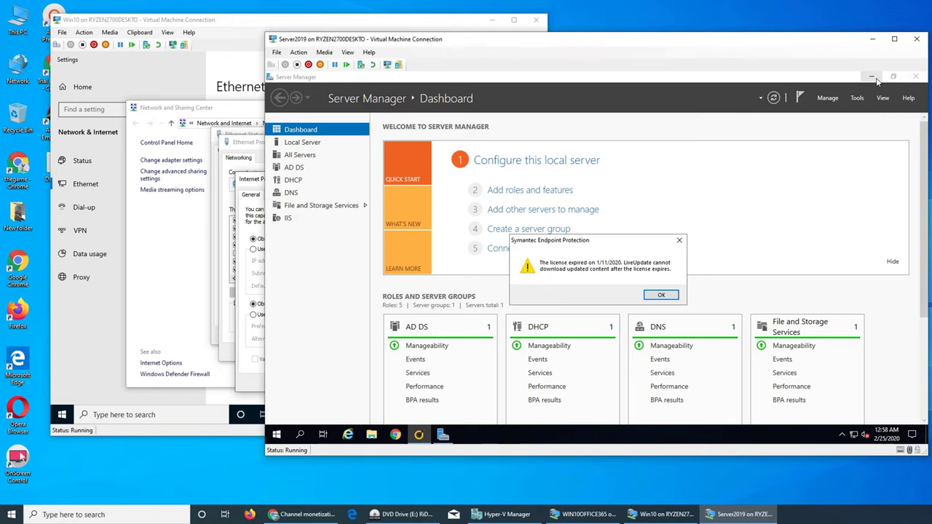
{"action": "left_click", "coordinate": [679, 241]}
{"action": "left_click", "coordinate": [304, 143]}
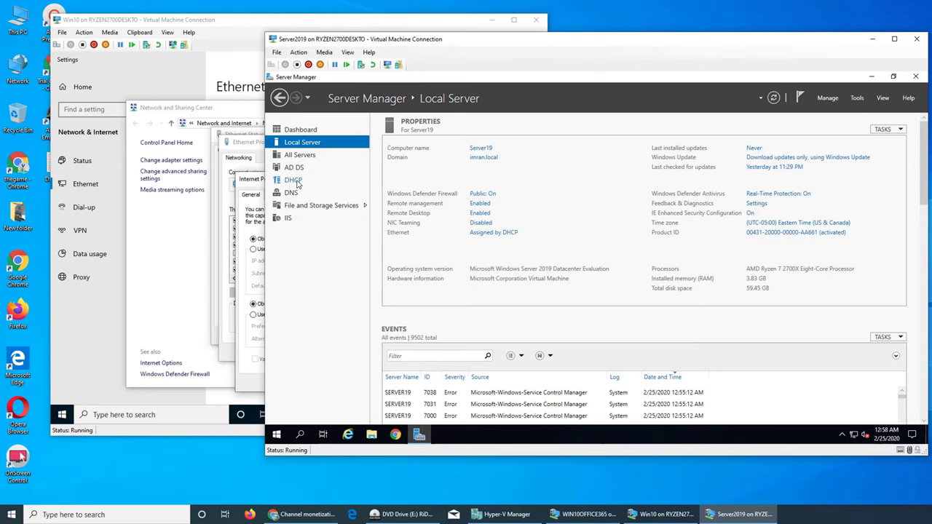
{"action": "left_click", "coordinate": [295, 194]}
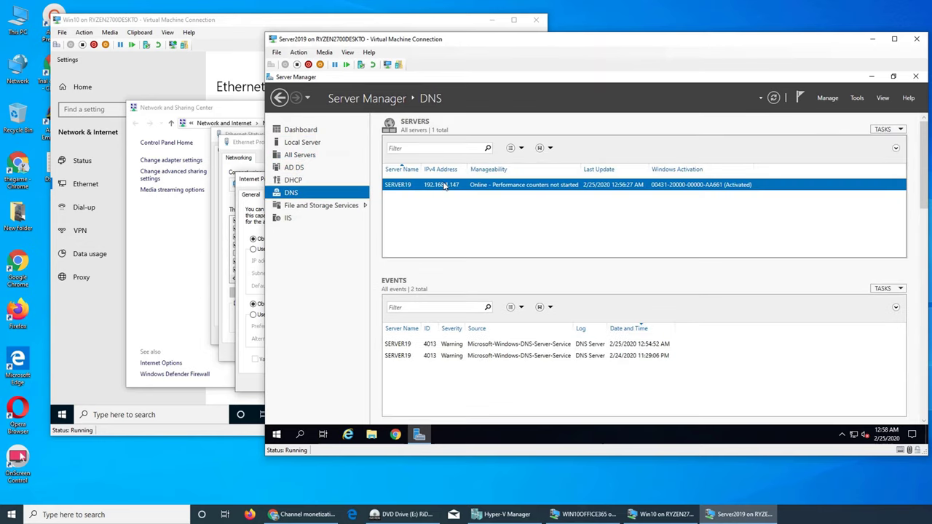
{"action": "left_click", "coordinate": [302, 182]}
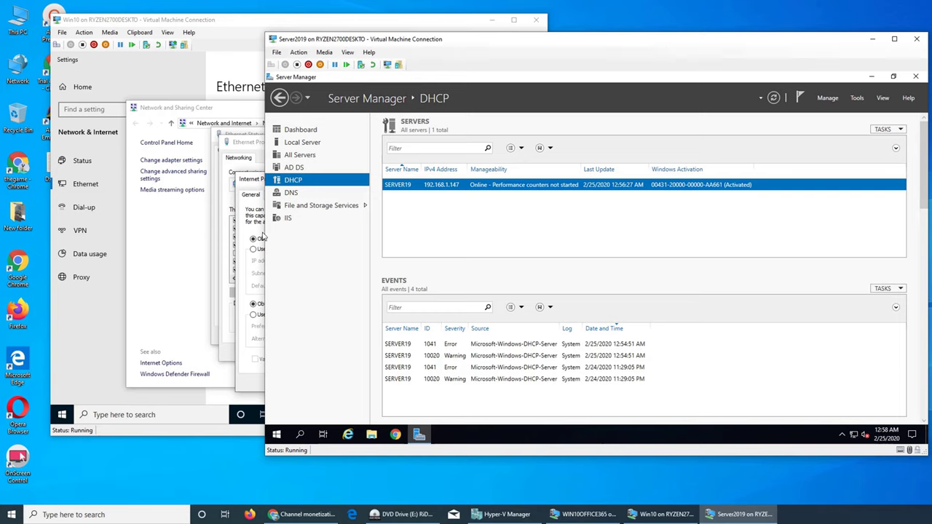
{"action": "left_click", "coordinate": [257, 177]}
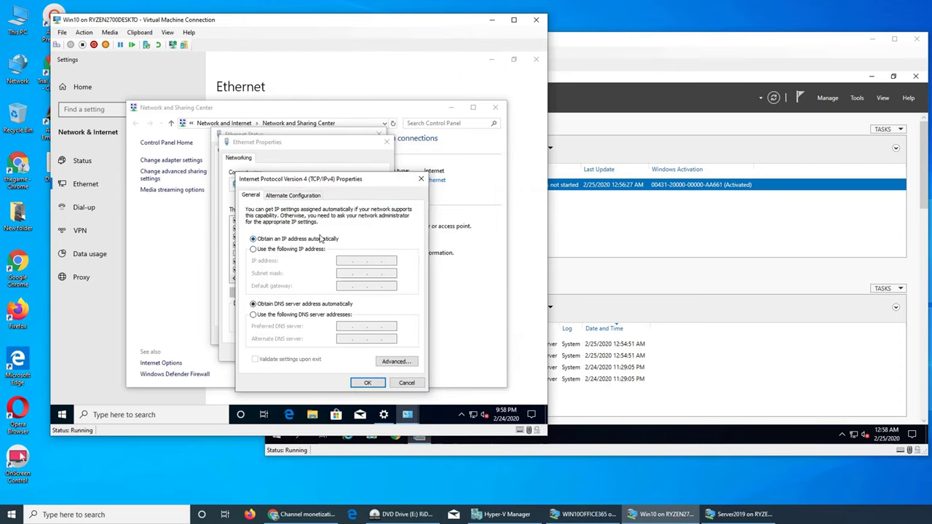
Step: Set the Win10 adapter's preferred DNS server manually to 192.168.1.147
{"action": "left_click", "coordinate": [280, 315]}
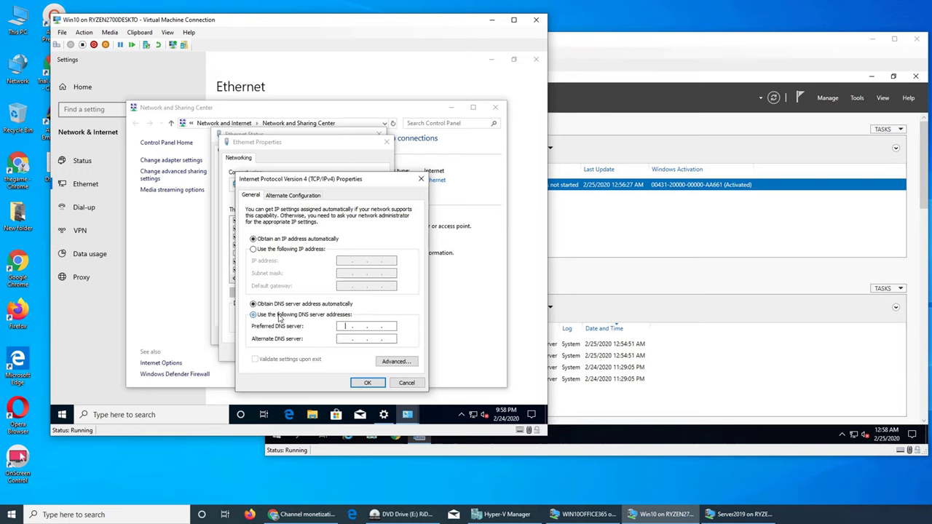
{"action": "left_click", "coordinate": [341, 330]}
{"action": "left_click_drag", "start_coordinate": [603, 38], "coordinate": [894, 35]}
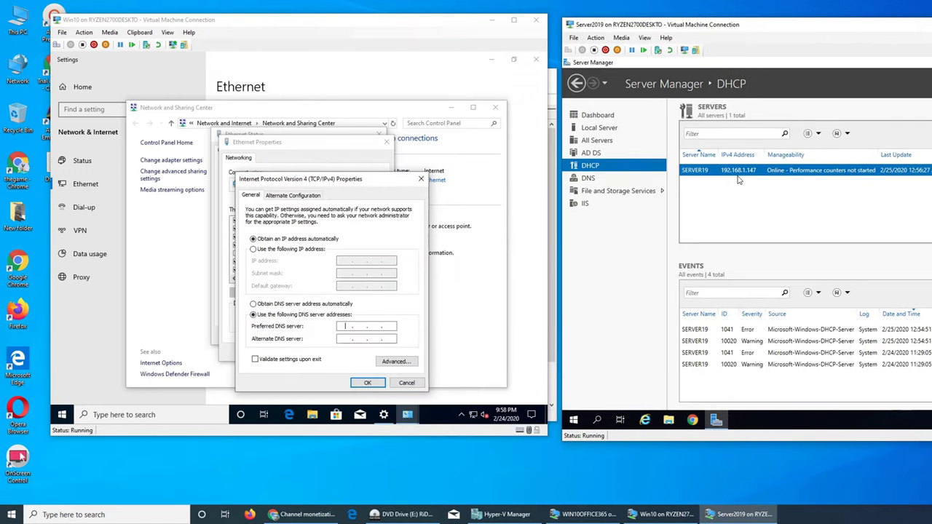
{"action": "left_click", "coordinate": [346, 329]}
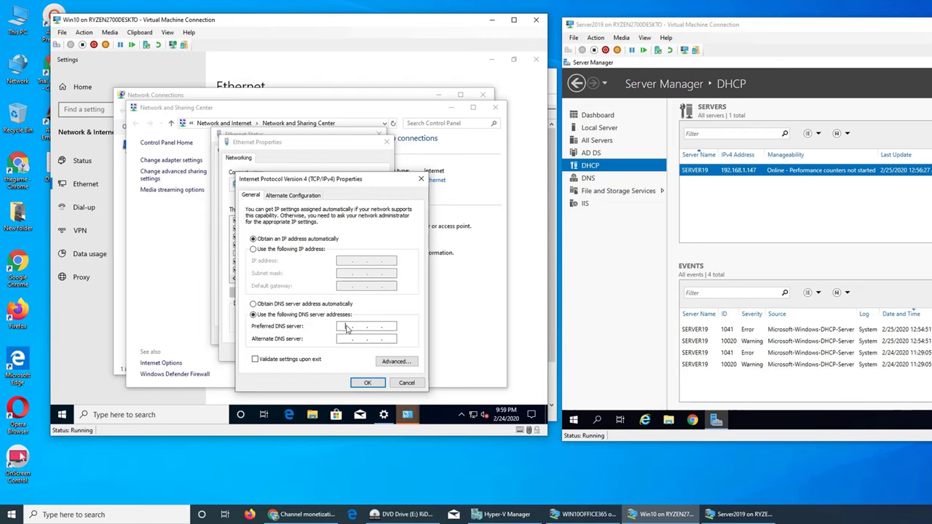
{"action": "left_click", "coordinate": [348, 328]}
{"action": "type", "text": "192168.1.147"}
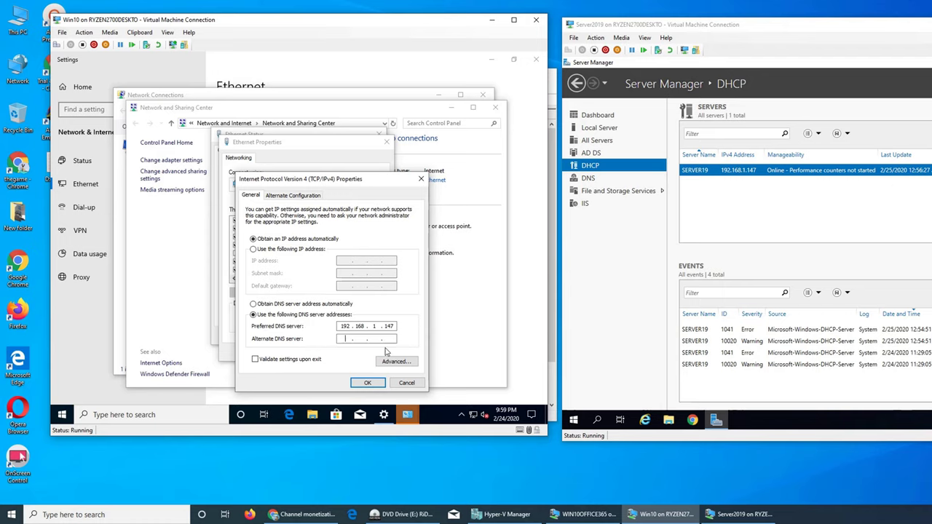
Step: Save the IPv4 settings and close all network and Settings windows to the desktop
{"action": "left_click", "coordinate": [383, 385]}
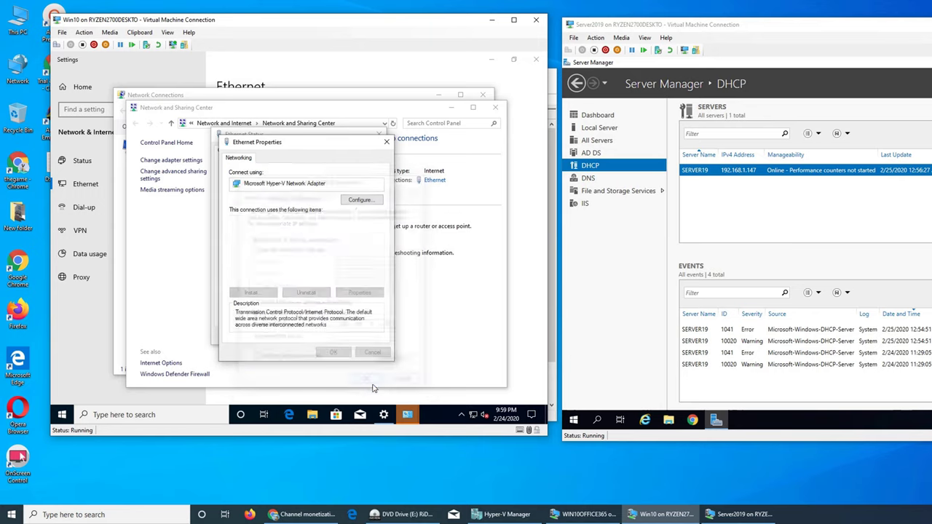
{"action": "left_click", "coordinate": [330, 354]}
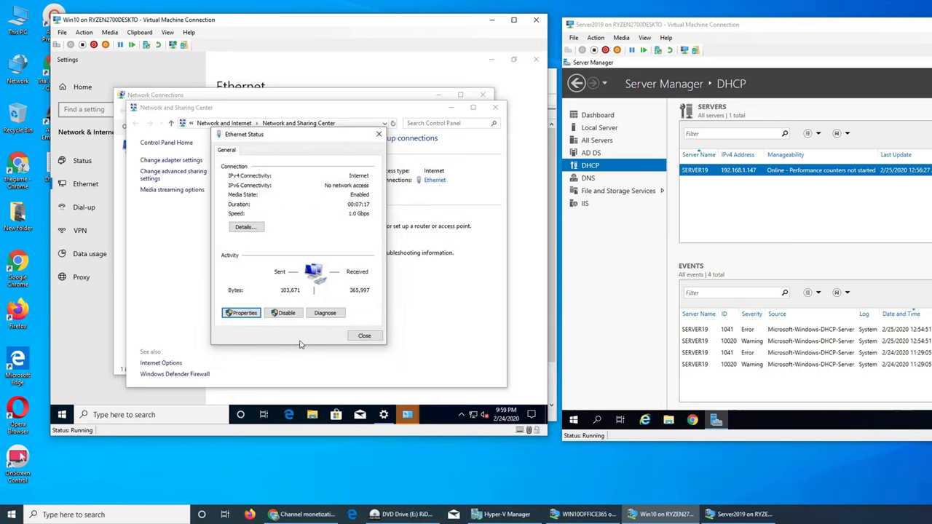
{"action": "left_click", "coordinate": [364, 335]}
{"action": "left_click", "coordinate": [496, 108]}
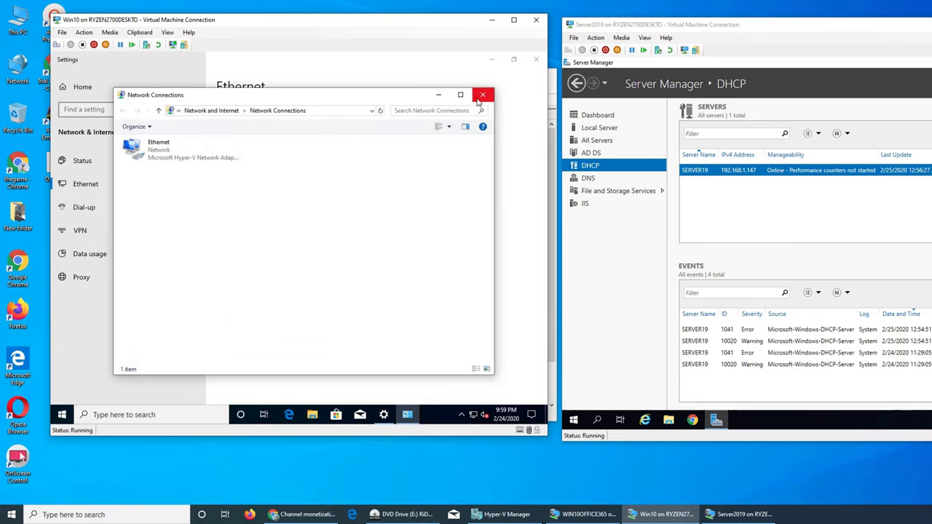
{"action": "left_click", "coordinate": [482, 95]}
{"action": "left_click", "coordinate": [536, 59]}
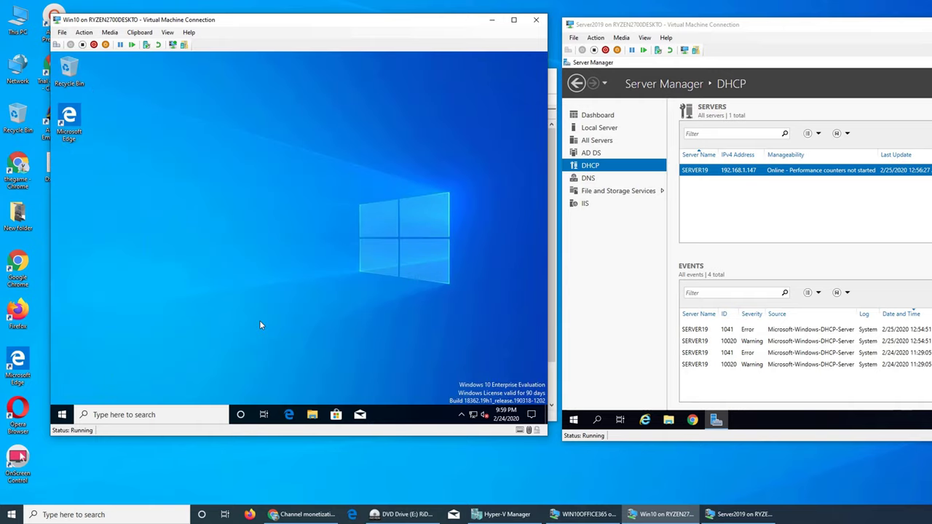
Step: Reach the Computer Name/Domain Changes dialog for newwin10 via About and System Properties
{"action": "right_click", "coordinate": [58, 415]}
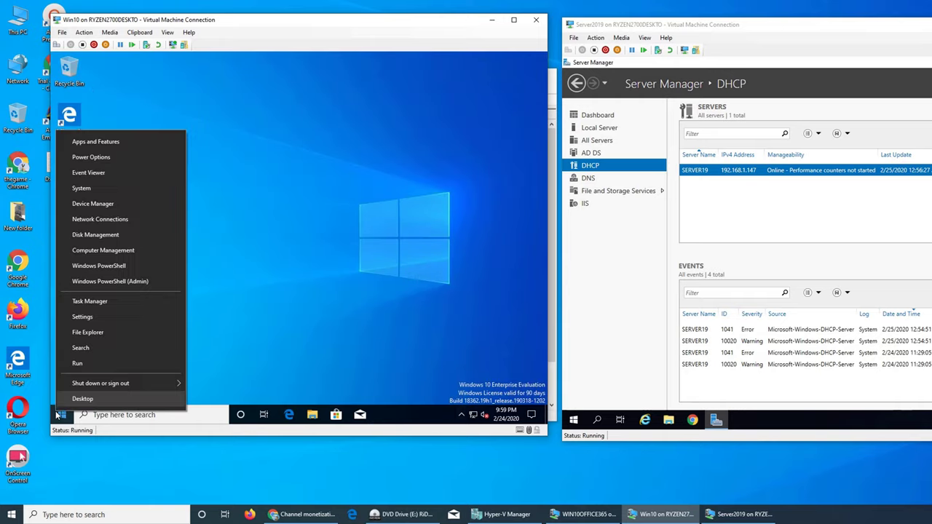
{"action": "left_click", "coordinate": [103, 188]}
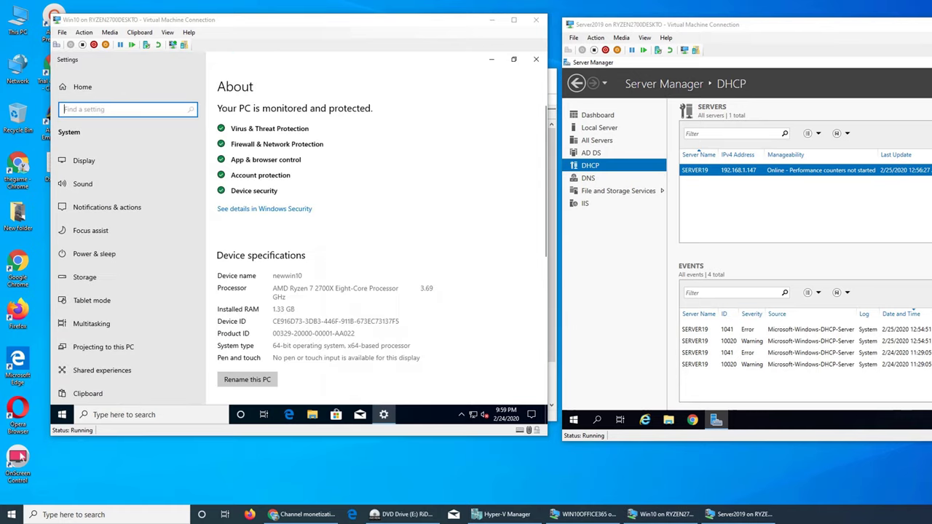
{"action": "left_click", "coordinate": [318, 365]}
{"action": "scroll", "coordinate": [306, 313], "scroll_direction": "down", "scroll_amount": 5}
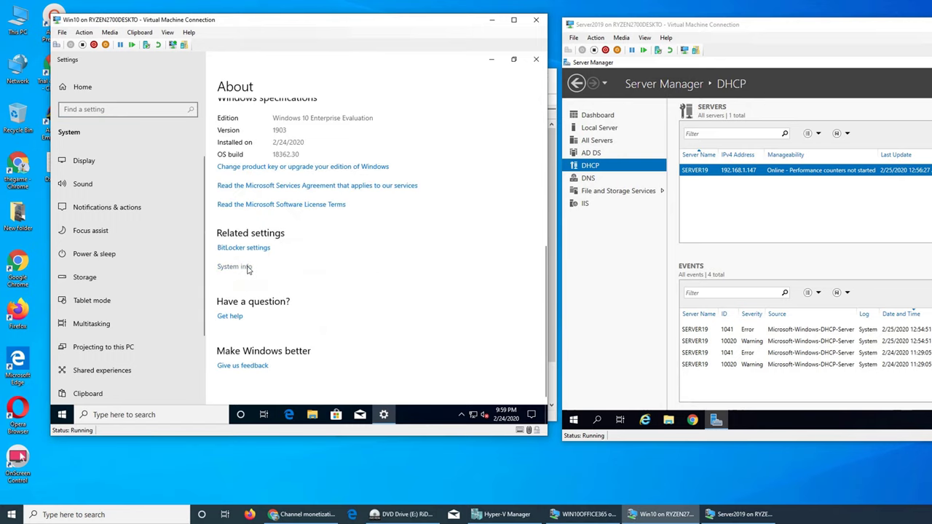
{"action": "left_click", "coordinate": [235, 266]}
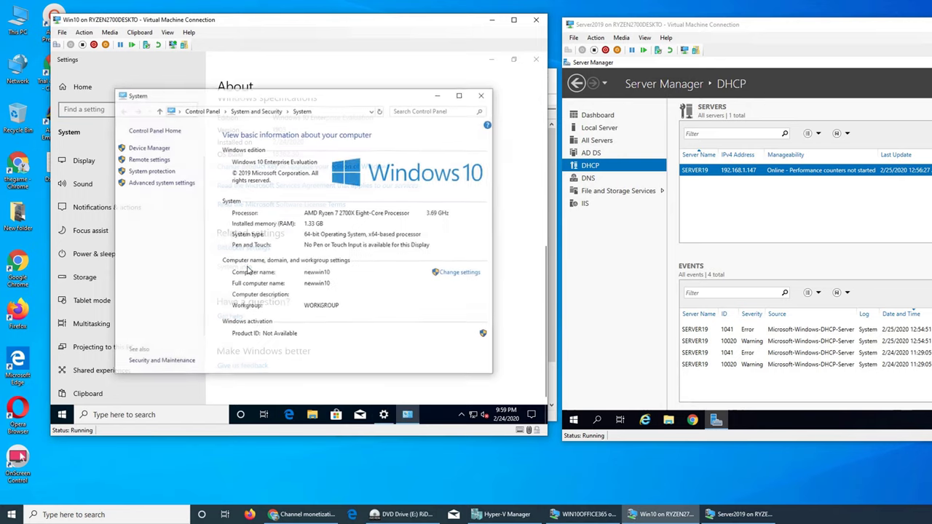
{"action": "left_click", "coordinate": [455, 276]}
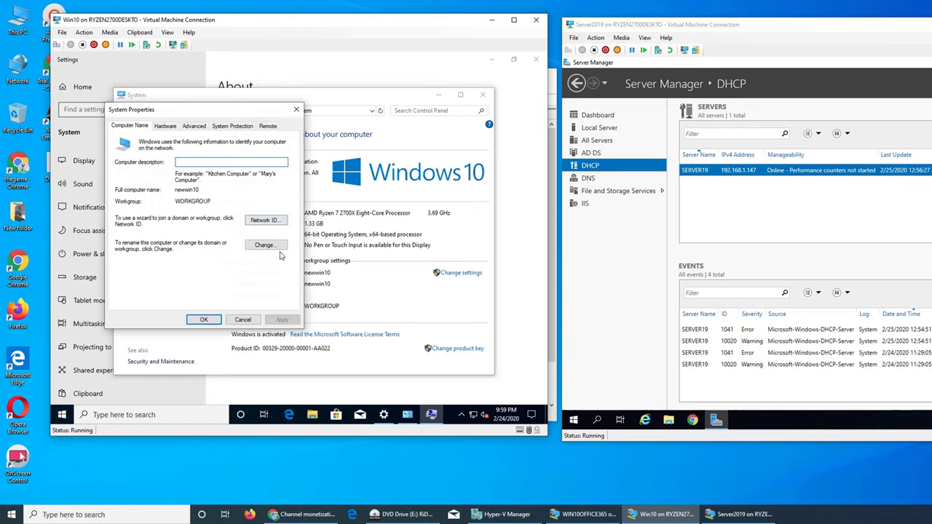
{"action": "left_click", "coordinate": [265, 245]}
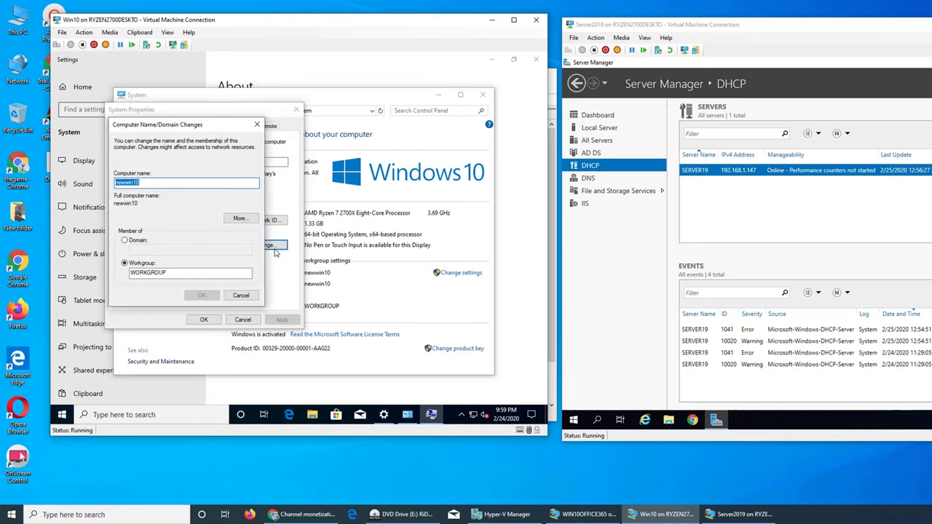
{"action": "left_click", "coordinate": [140, 241]}
{"action": "left_click", "coordinate": [148, 251]}
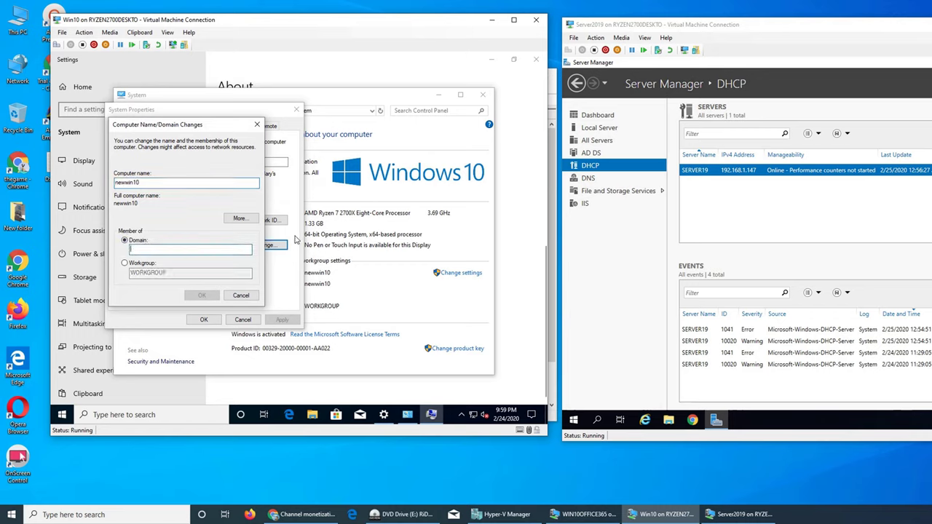
{"action": "type", "text": "ihameed.org"}
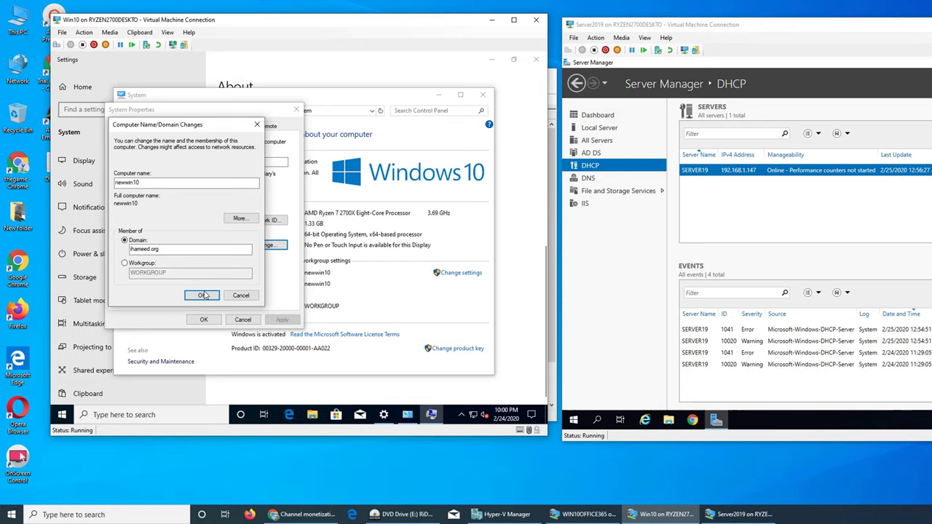
{"action": "left_click", "coordinate": [202, 295]}
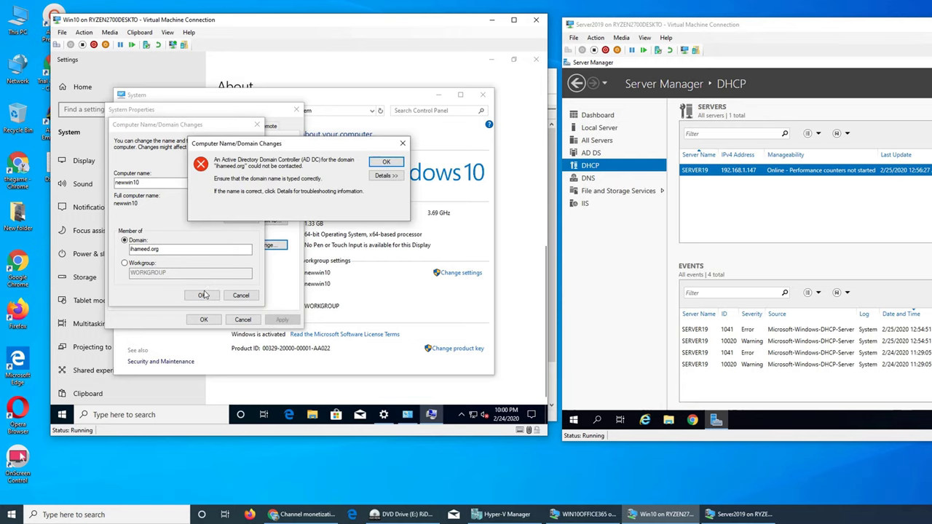
{"action": "left_click", "coordinate": [400, 162]}
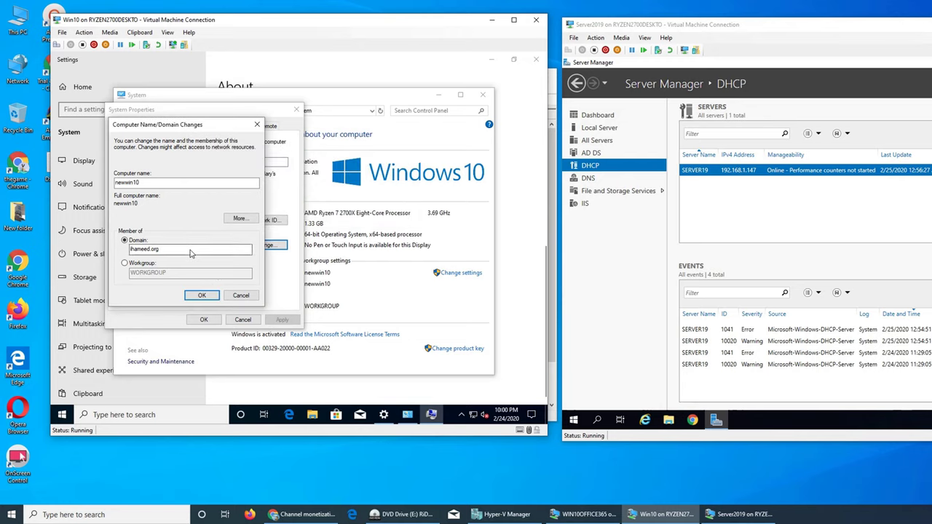
{"action": "type", "text": "www."}
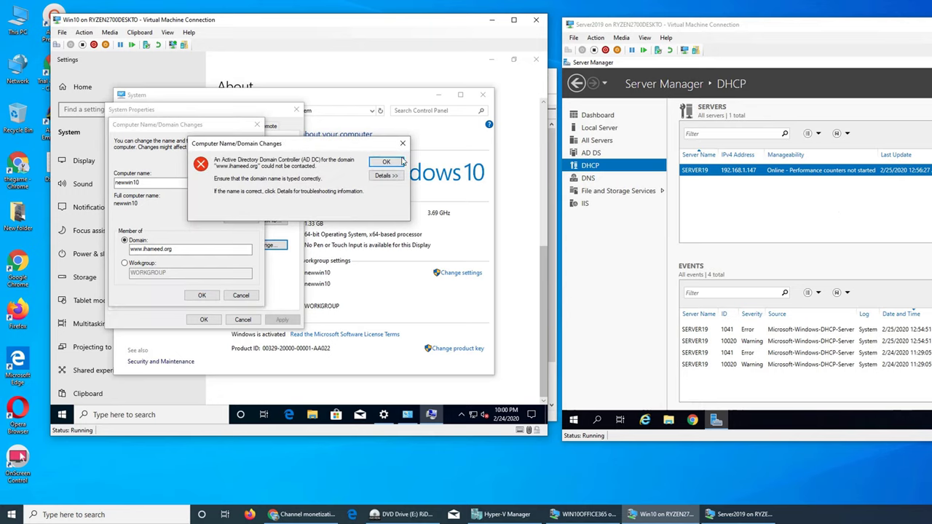
{"action": "left_click", "coordinate": [386, 162]}
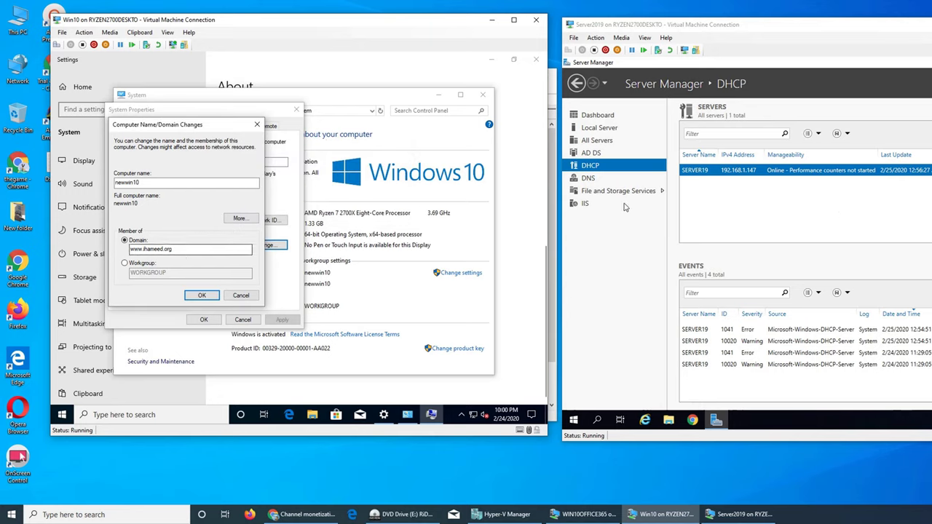
Step: Confirm the server's domain is imran.local on Local Server and browse its System Properties tabs
{"action": "left_click", "coordinate": [608, 129]}
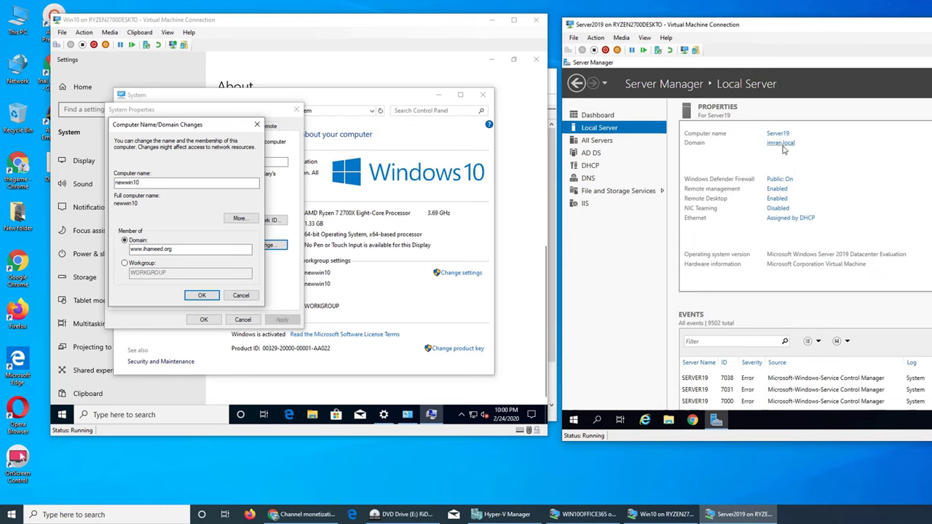
{"action": "scroll", "coordinate": [786, 168], "scroll_direction": "down", "scroll_amount": 1}
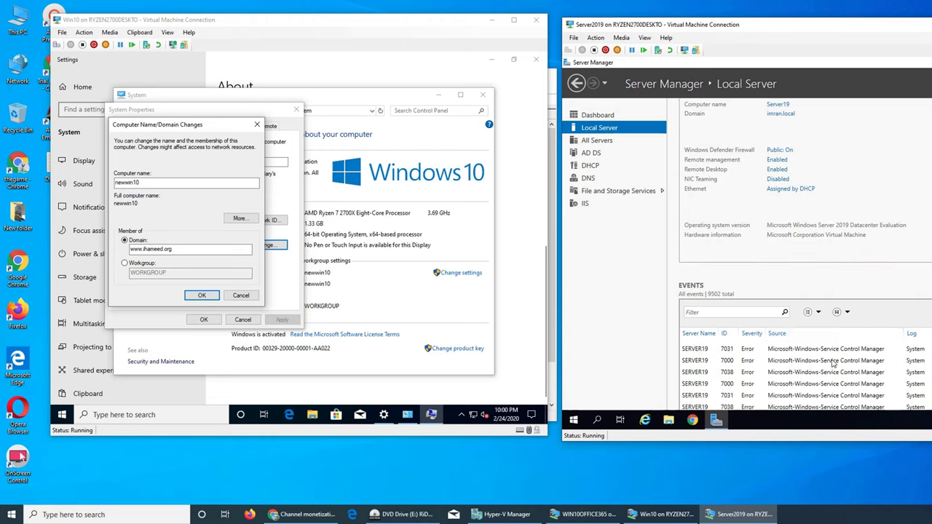
{"action": "left_click", "coordinate": [602, 167]}
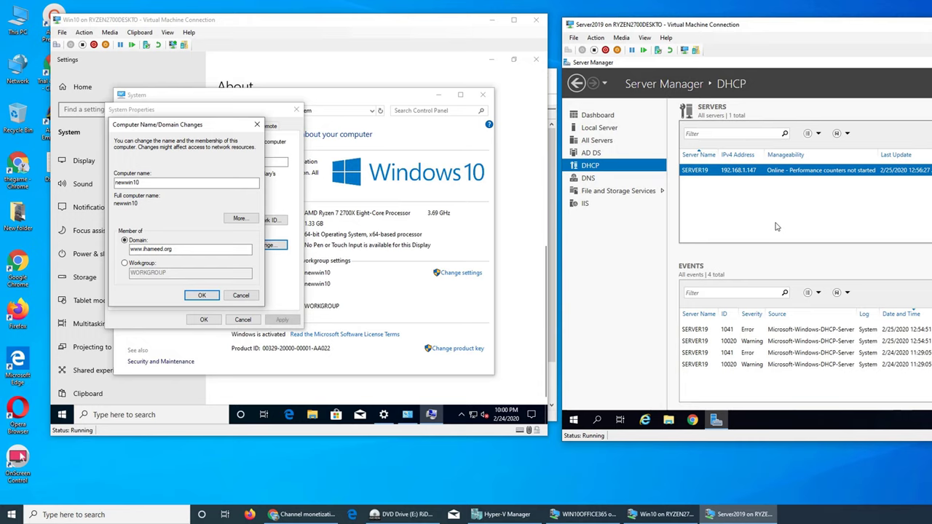
{"action": "left_click", "coordinate": [599, 115]}
{"action": "left_click", "coordinate": [599, 127]}
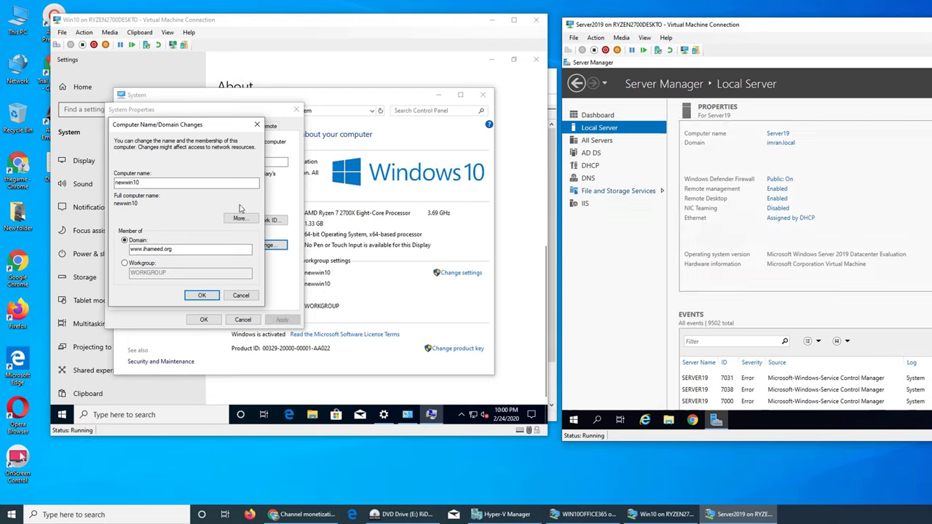
{"action": "left_click", "coordinate": [787, 145]}
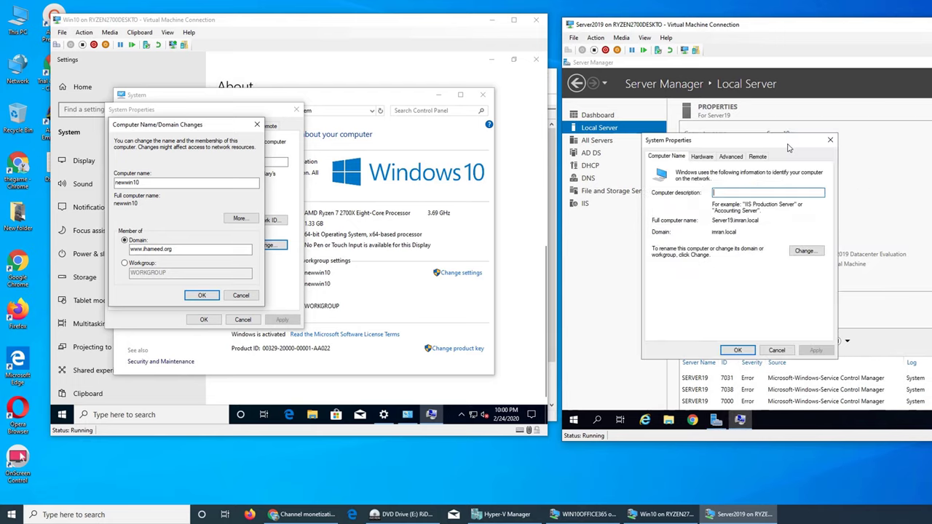
{"action": "left_click", "coordinate": [702, 157]}
{"action": "left_click", "coordinate": [731, 157]}
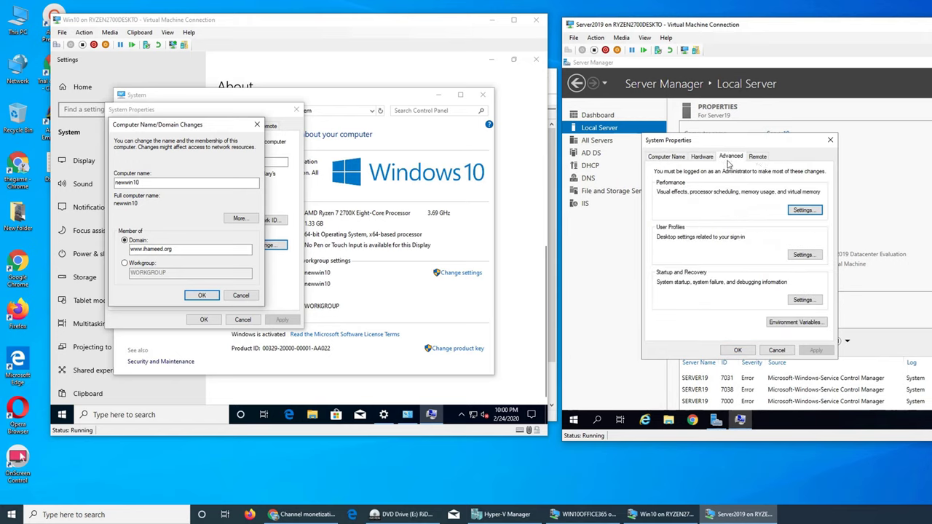
{"action": "left_click", "coordinate": [758, 157]}
{"action": "left_click", "coordinate": [830, 140]}
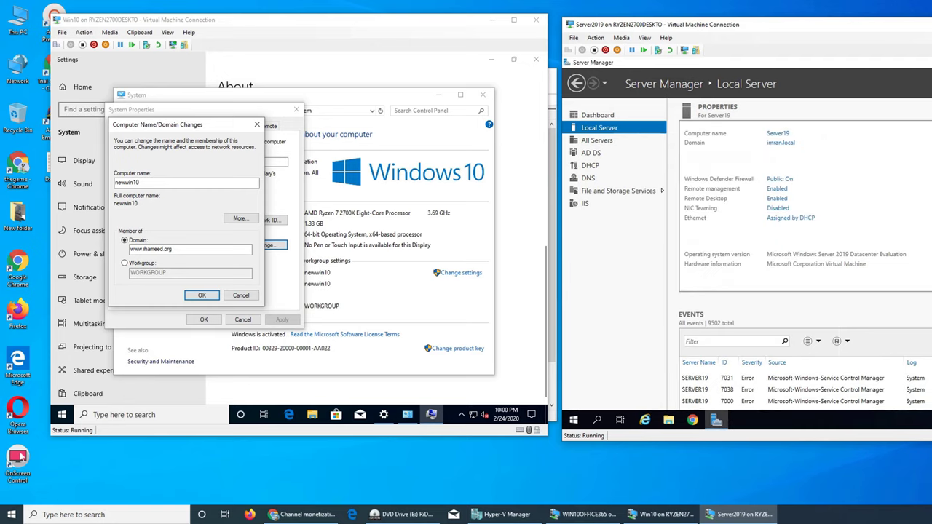
Step: Change the domain to imran.local and authenticate with a domain account's user name and password
{"action": "double_click", "coordinate": [171, 250]}
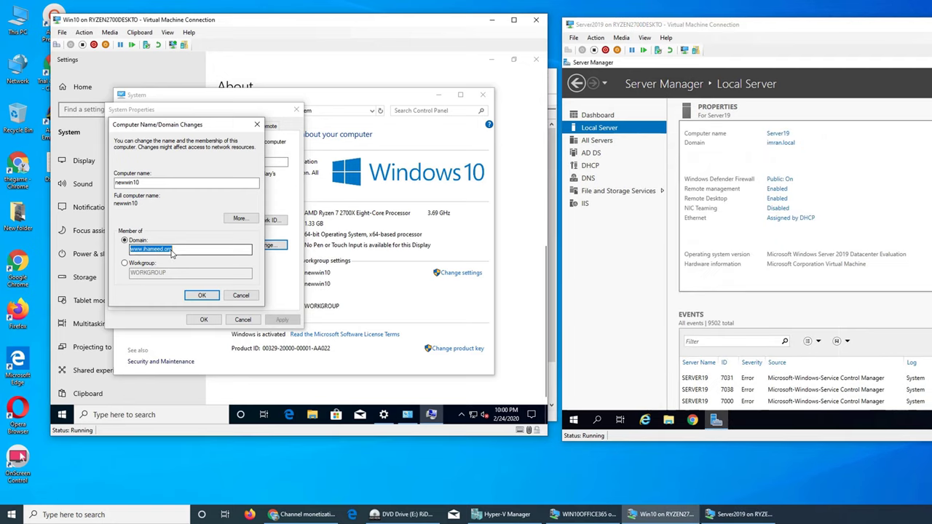
{"action": "type", "text": "imran.local"}
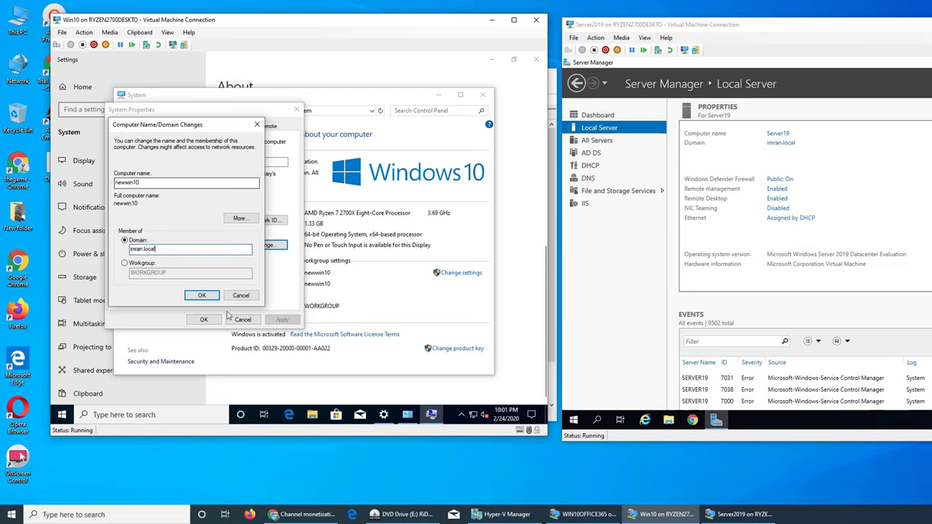
{"action": "left_click", "coordinate": [202, 295]}
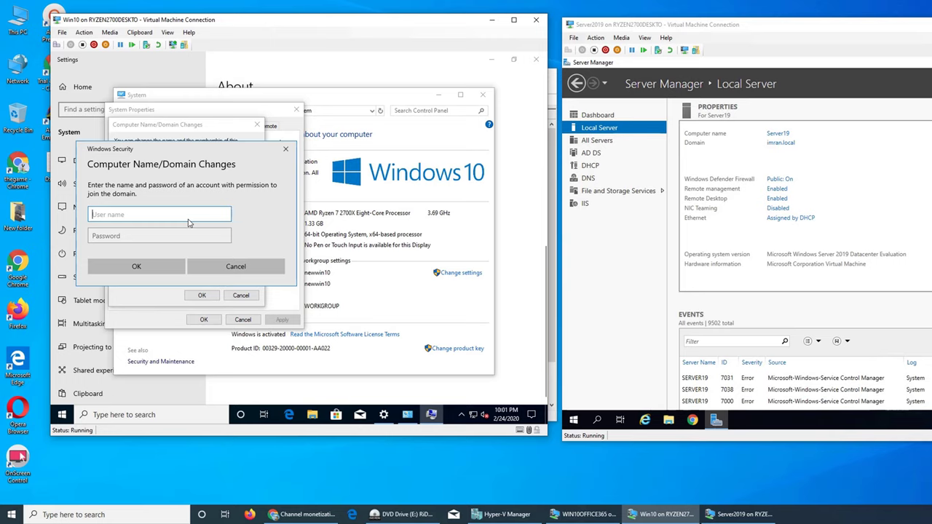
{"action": "key", "text": "Tab"}
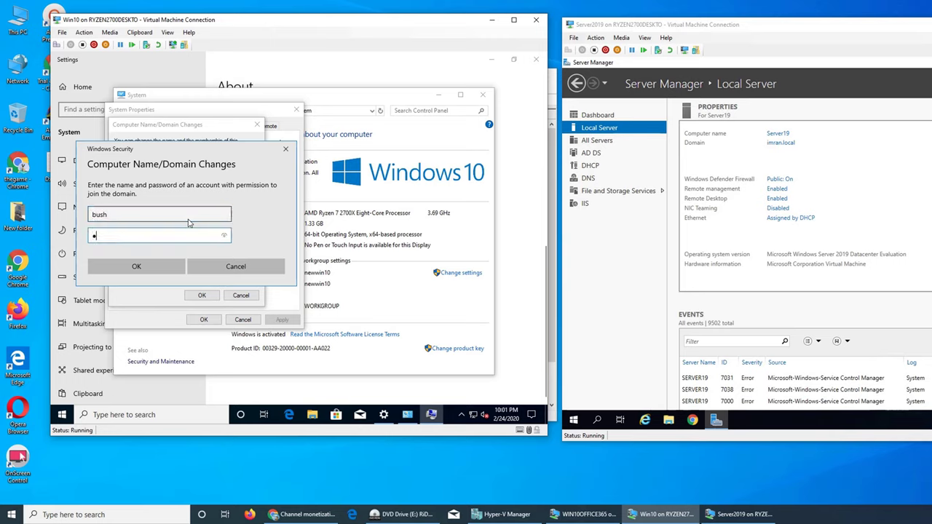
{"action": "key", "text": "Return"}
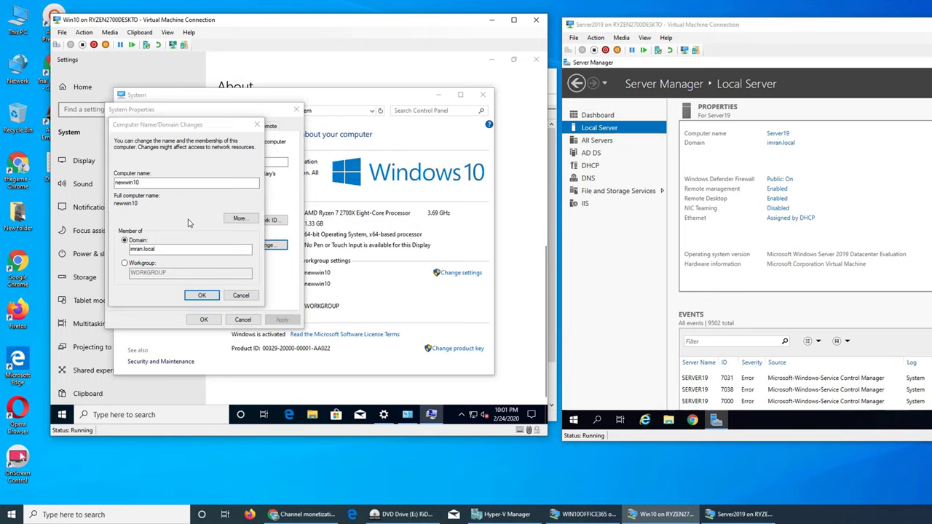
Step: Acknowledge the welcome and restart messages and close System Properties
{"action": "left_click", "coordinate": [345, 268]}
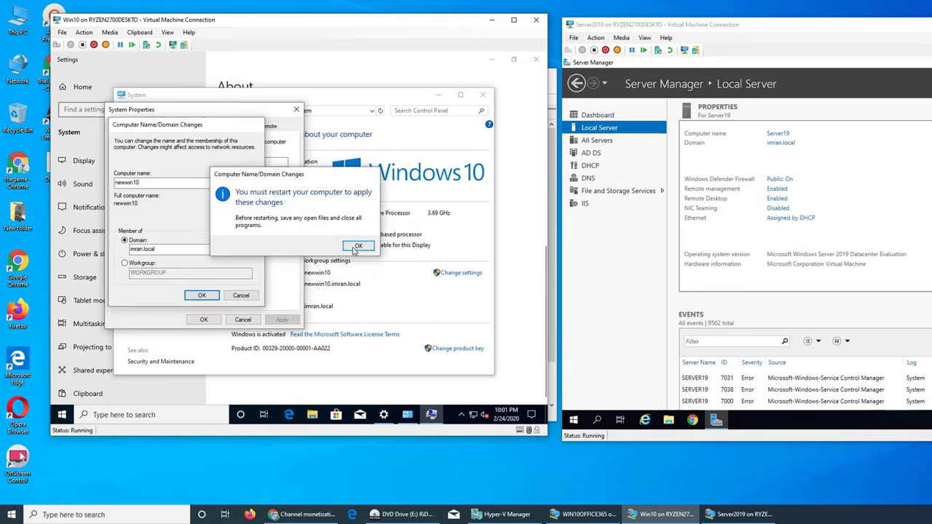
{"action": "left_click", "coordinate": [357, 246]}
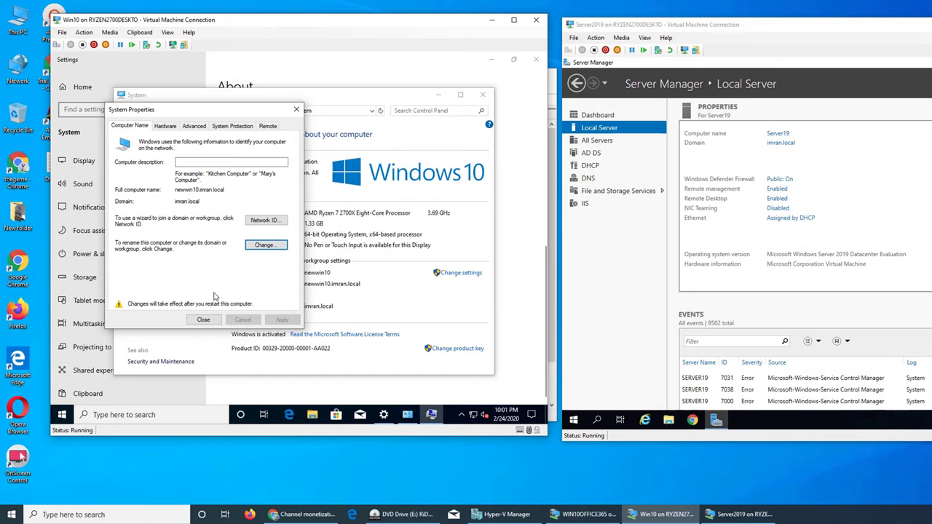
{"action": "left_click", "coordinate": [203, 319]}
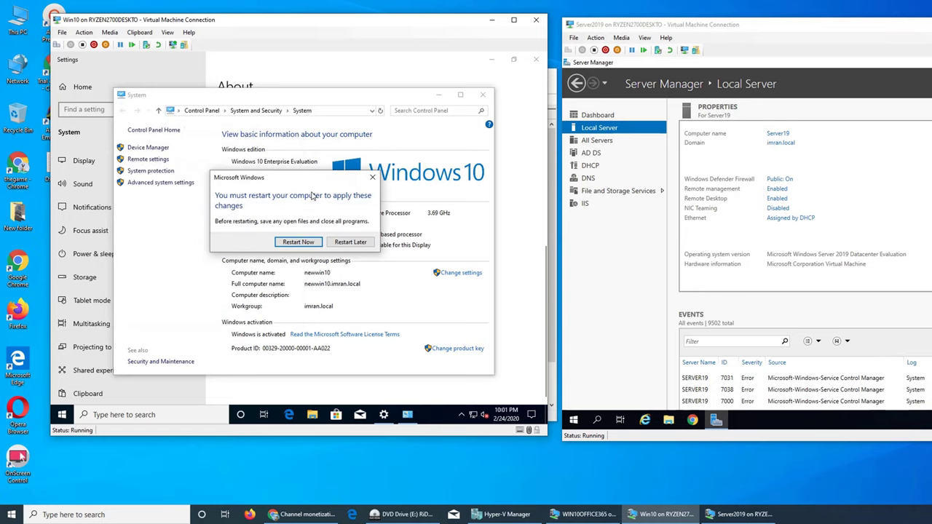
Step: Restart the VM and sign in as Other user with the domain account's name and password
{"action": "left_click", "coordinate": [288, 243]}
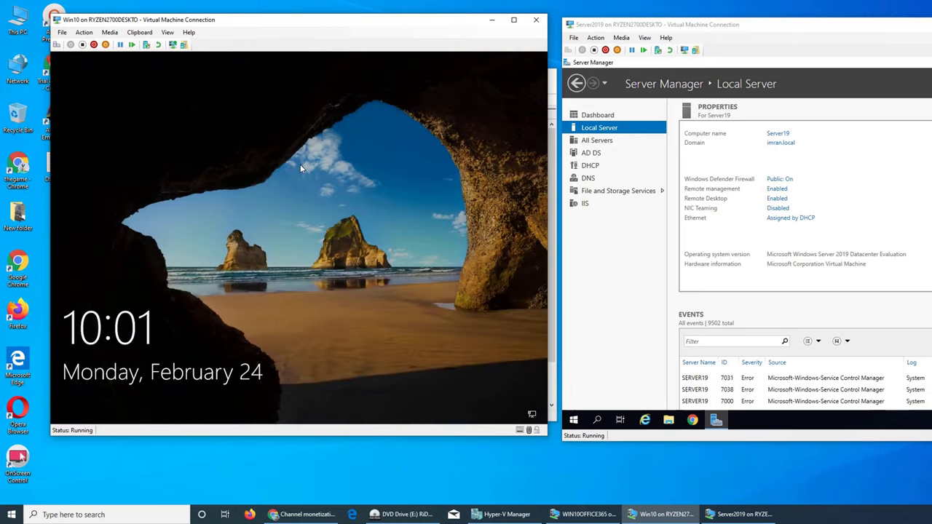
{"action": "left_click", "coordinate": [287, 250]}
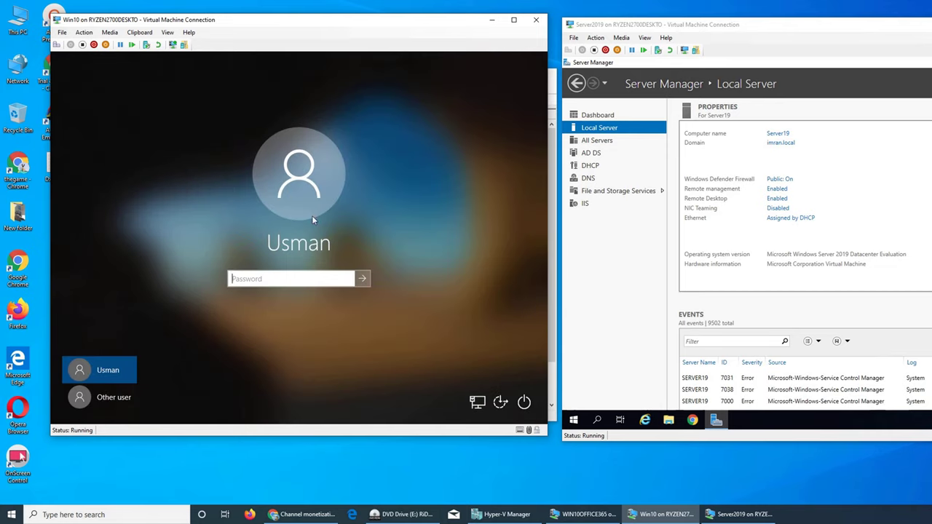
{"action": "left_click", "coordinate": [116, 397]}
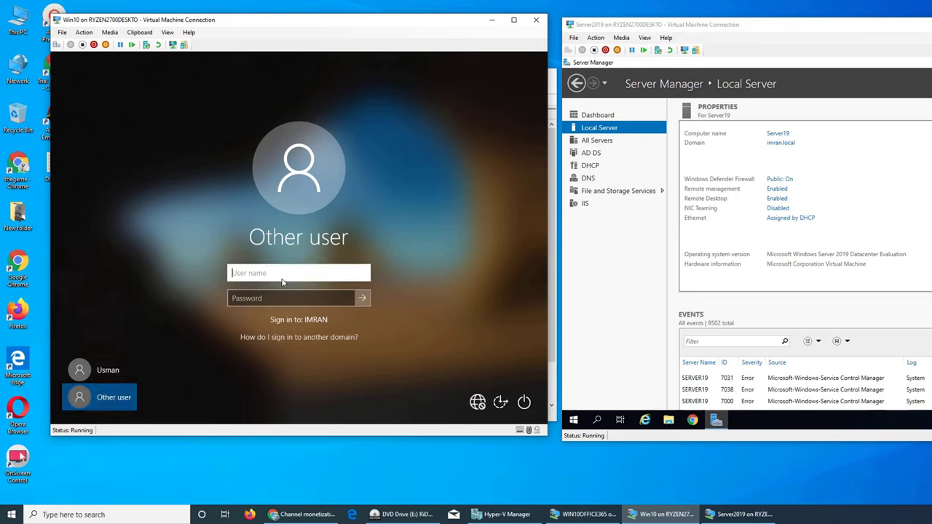
{"action": "type", "text": "imran\\imran"}
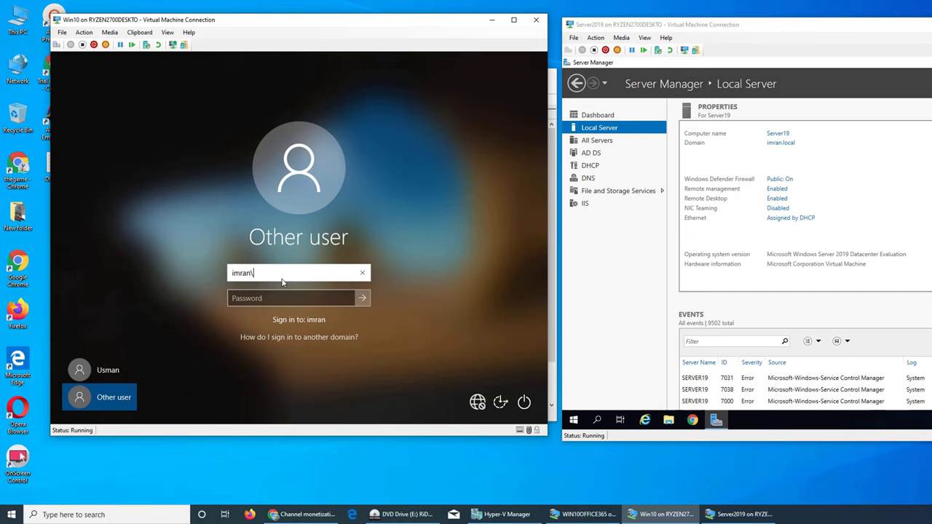
{"action": "key", "text": "Tab"}
{"action": "type", "text": "••••••••"}
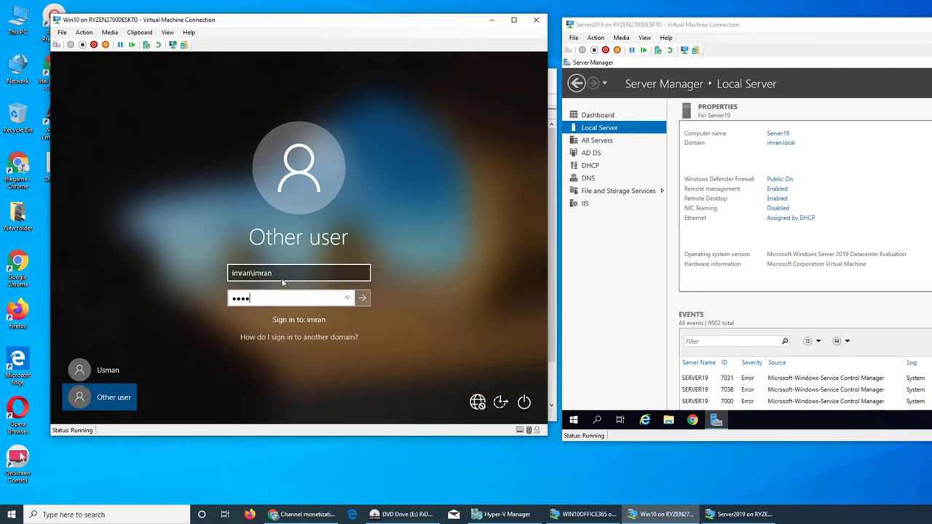
{"action": "type", "text": "••"}
{"action": "key", "text": "Return"}
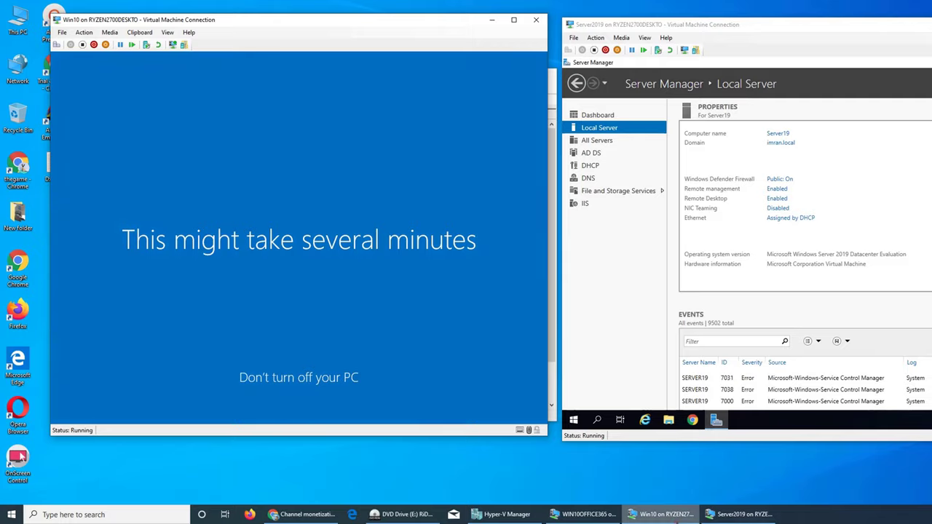
Step: Briefly switch to the WIN10OFFICE365 VM, then minimize its window
{"action": "left_click", "coordinate": [663, 515]}
{"action": "left_click", "coordinate": [674, 515]}
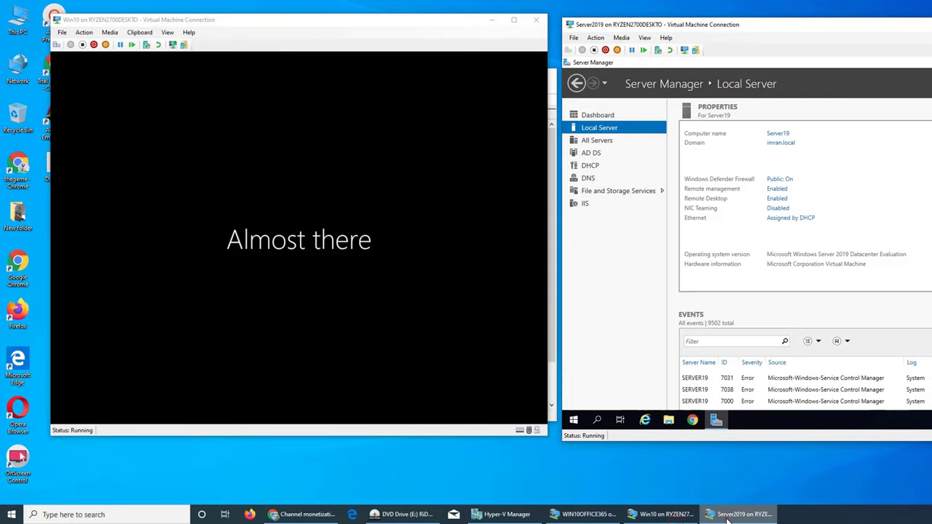
{"action": "left_click", "coordinate": [571, 514]}
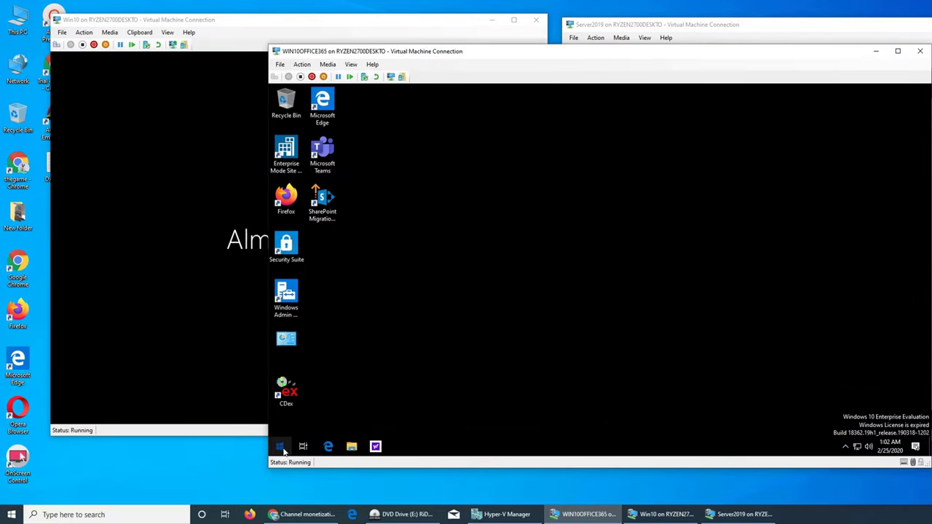
{"action": "right_click", "coordinate": [281, 447]}
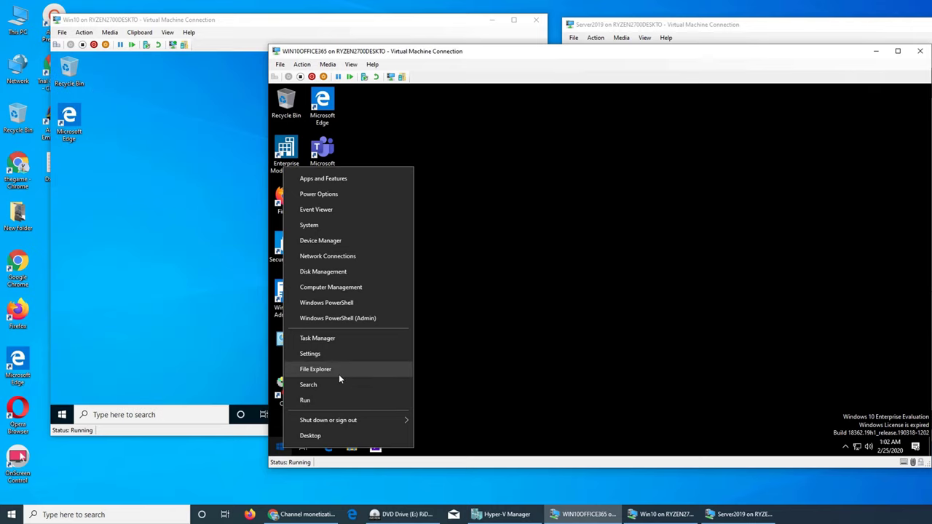
{"action": "left_click", "coordinate": [645, 193]}
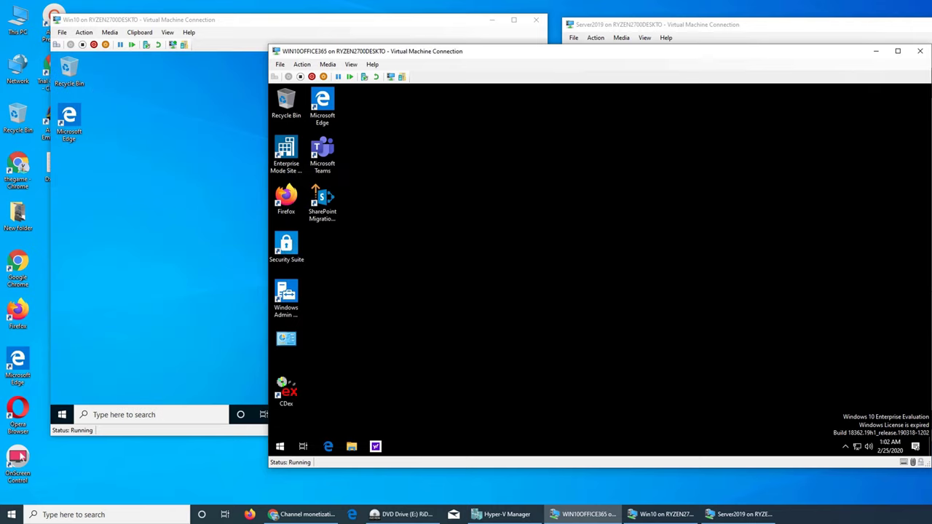
{"action": "left_click", "coordinate": [876, 51]}
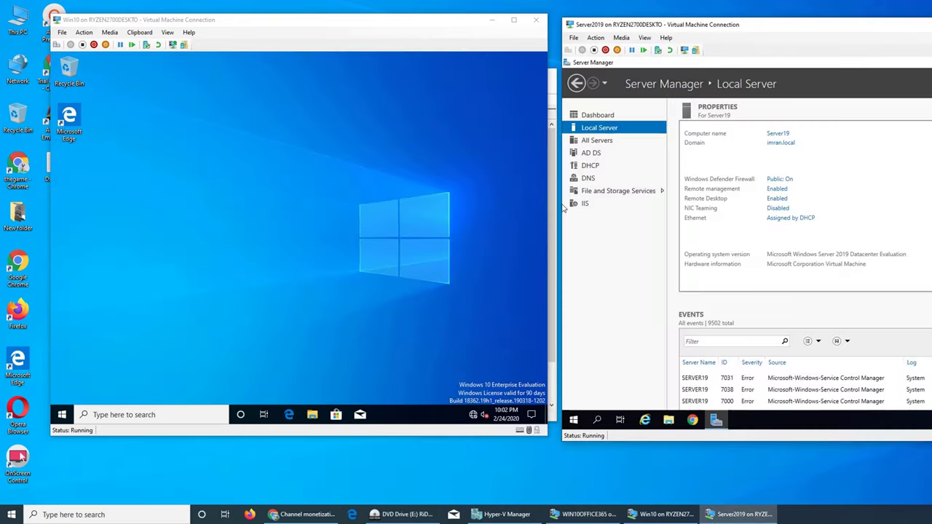
Step: Open Windows Settings from the Win10 VM's Start quick-link menu
{"action": "left_click", "coordinate": [253, 175]}
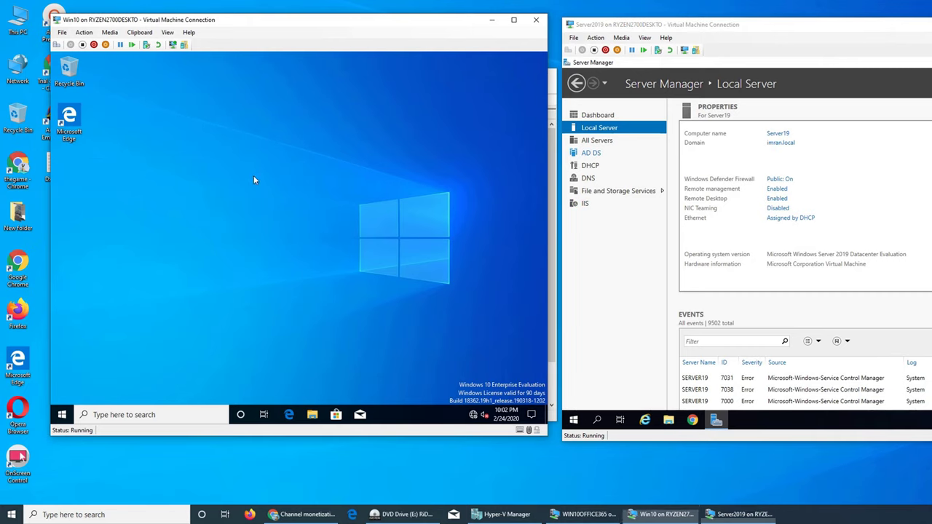
{"action": "right_click", "coordinate": [62, 414]}
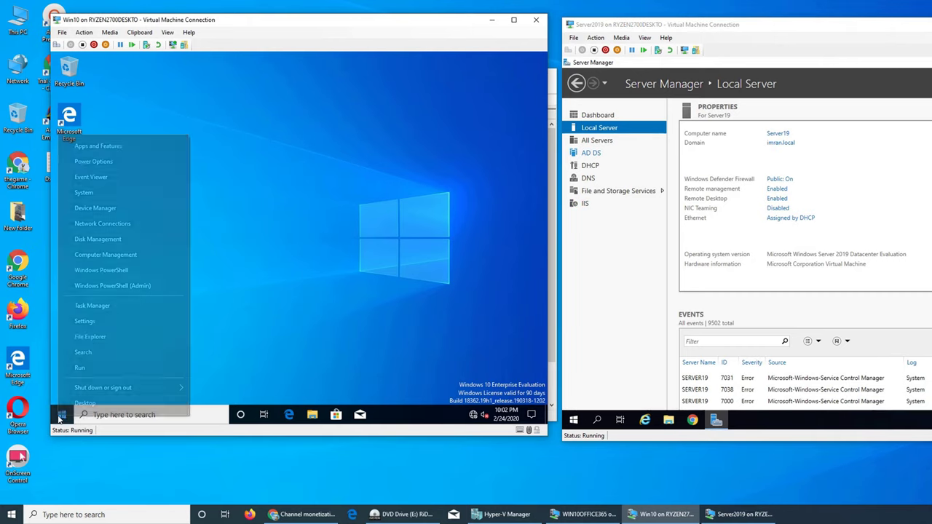
{"action": "left_click", "coordinate": [89, 322]}
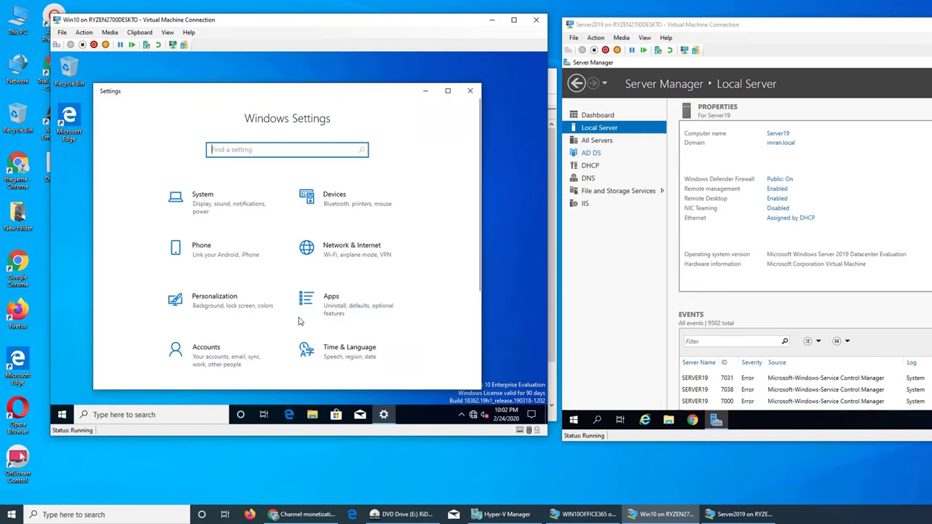
Step: Maximize Settings and go to the Accounts > Email & accounts page
{"action": "left_click", "coordinate": [202, 359]}
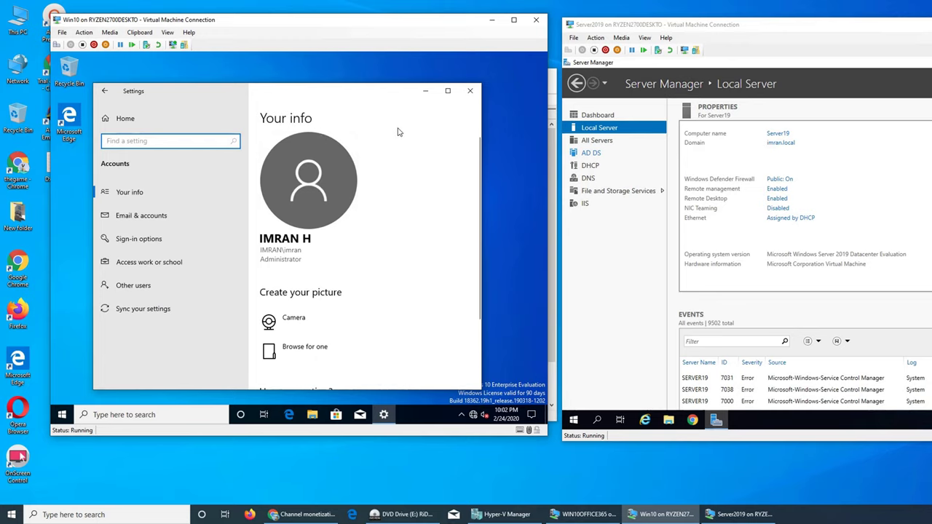
{"action": "left_click", "coordinate": [447, 91]}
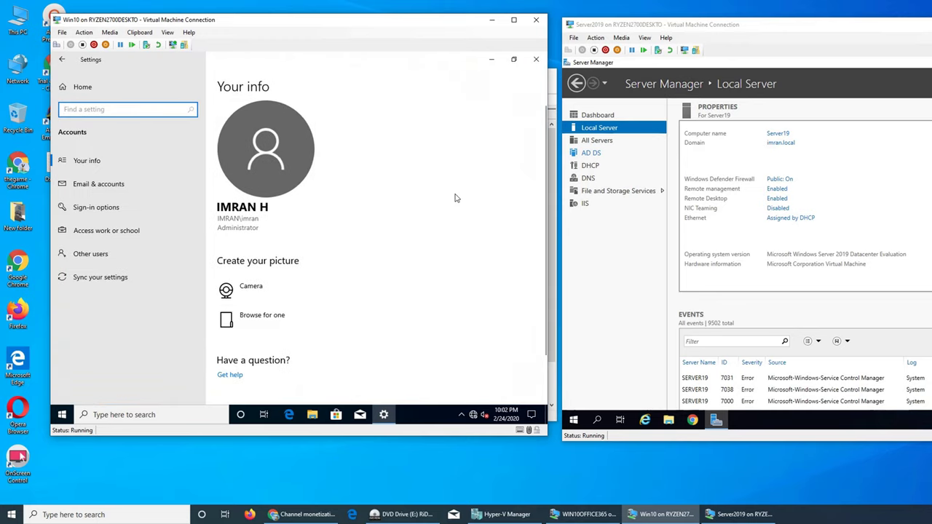
{"action": "scroll", "coordinate": [456, 198], "scroll_direction": "down", "scroll_amount": 2}
{"action": "scroll", "coordinate": [456, 198], "scroll_direction": "up", "scroll_amount": 2}
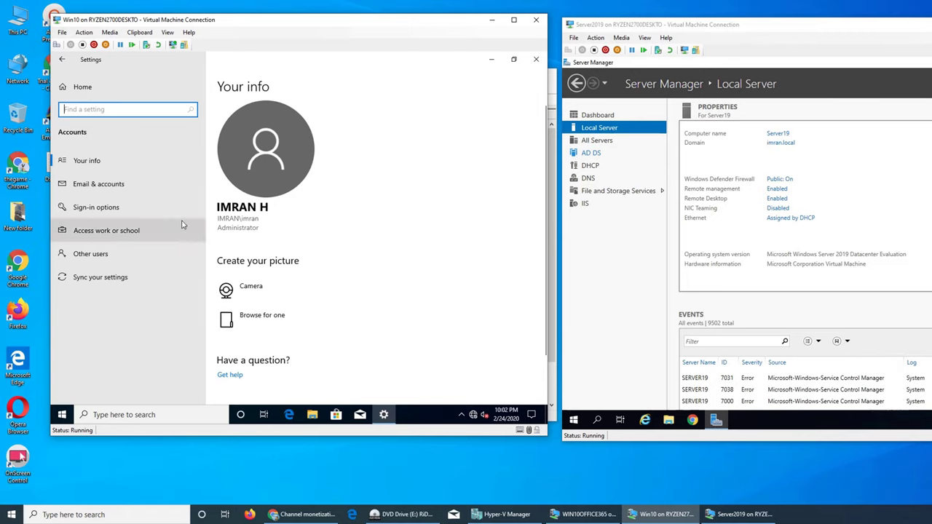
{"action": "left_click", "coordinate": [103, 182]}
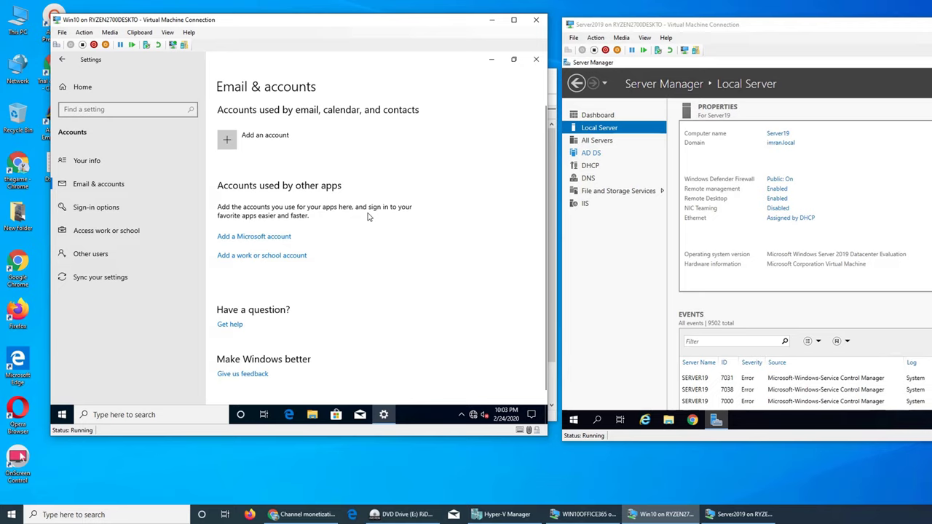
Step: Attempt to add a Microsoft account, dismiss the no-Internet message, and close Settings
{"action": "left_click", "coordinate": [279, 238]}
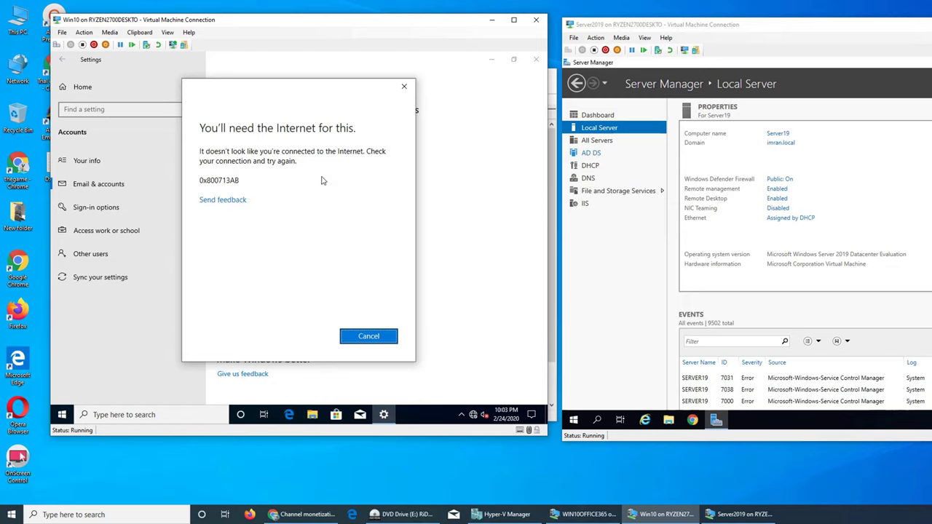
{"action": "left_click", "coordinate": [405, 86]}
{"action": "left_click", "coordinate": [536, 59]}
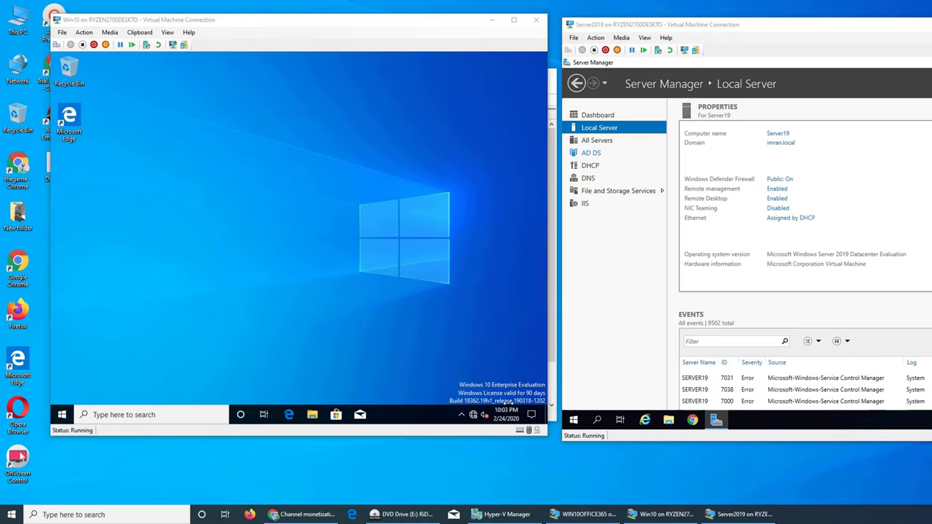
Step: Open the Ethernet adapter's TCP/IPv4 properties, showing preferred DNS 192.168.1.147
{"action": "right_click", "coordinate": [474, 415]}
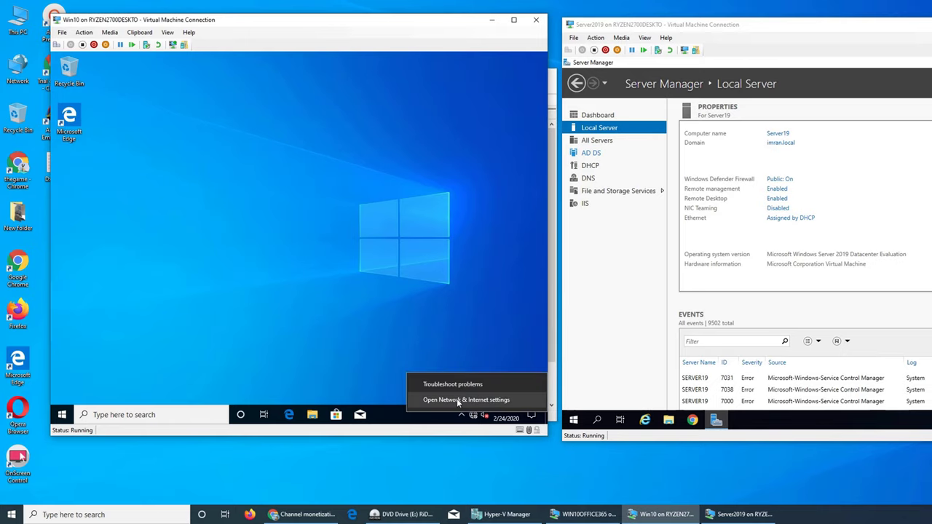
{"action": "left_click", "coordinate": [456, 399]}
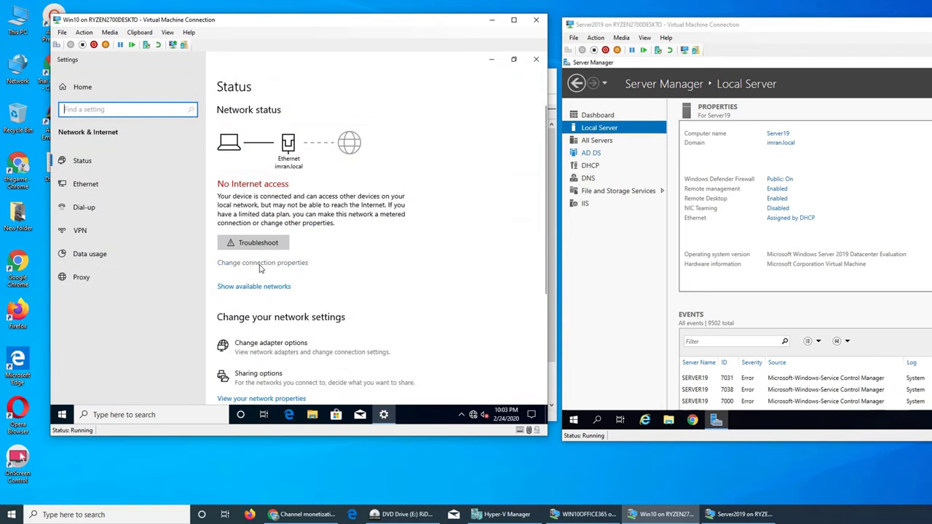
{"action": "left_click", "coordinate": [281, 347]}
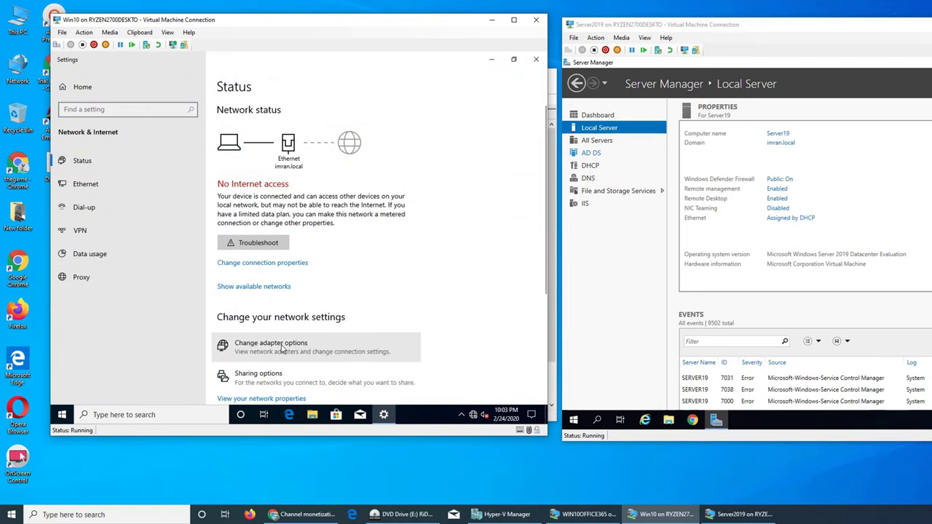
{"action": "left_click", "coordinate": [163, 145]}
{"action": "right_click", "coordinate": [164, 144]}
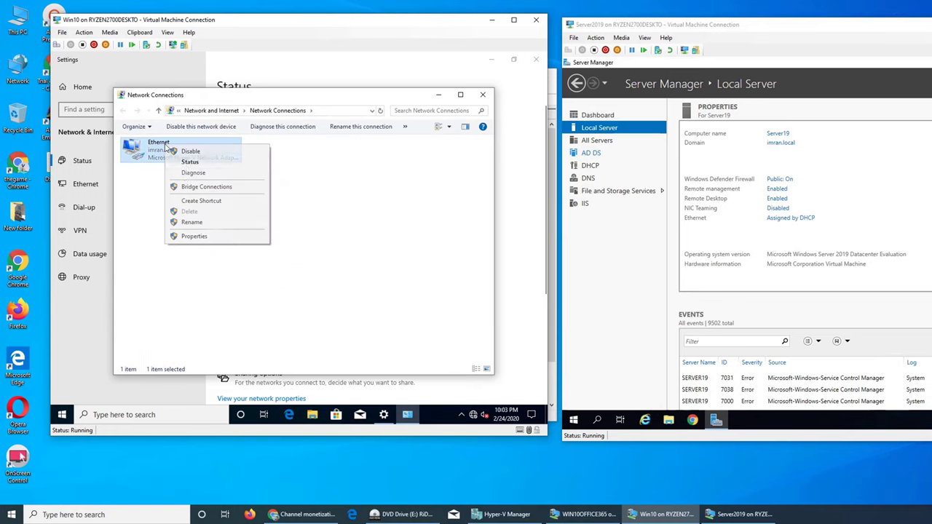
{"action": "left_click", "coordinate": [204, 239]}
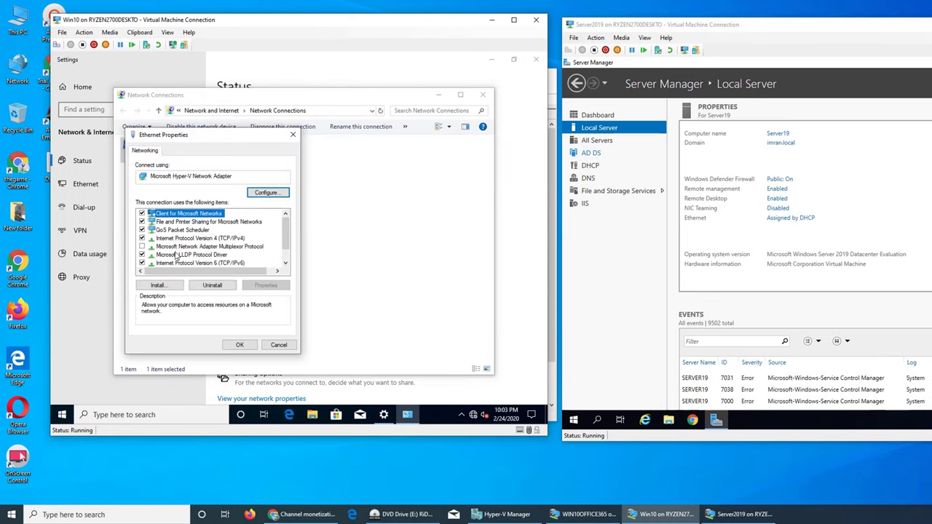
{"action": "left_click", "coordinate": [201, 239]}
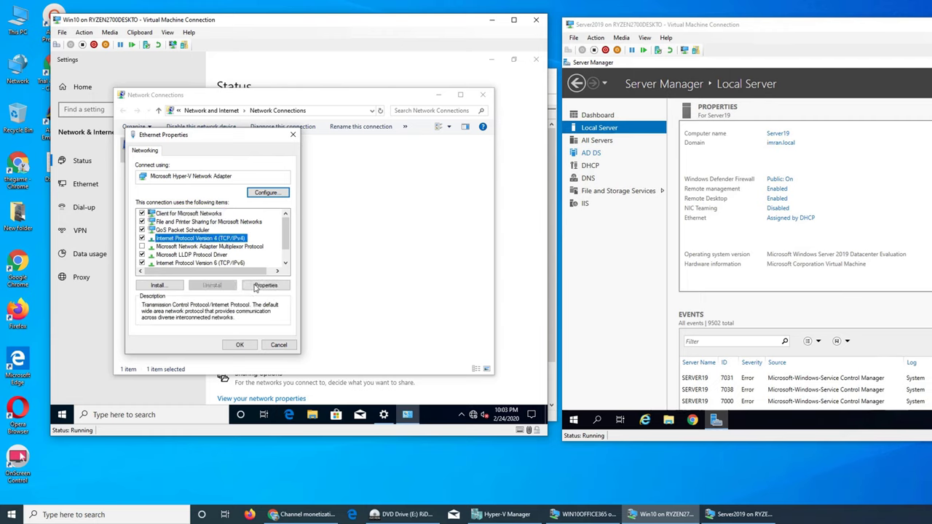
{"action": "left_click", "coordinate": [256, 286]}
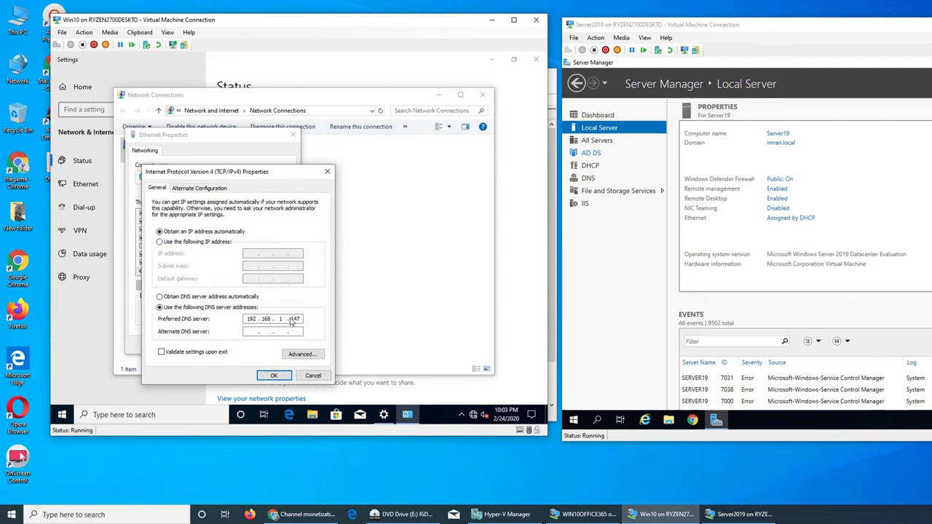
Step: Enter 8.8.8.8 as the alternate DNS server, save it, and close the adapter windows
{"action": "left_click", "coordinate": [251, 333]}
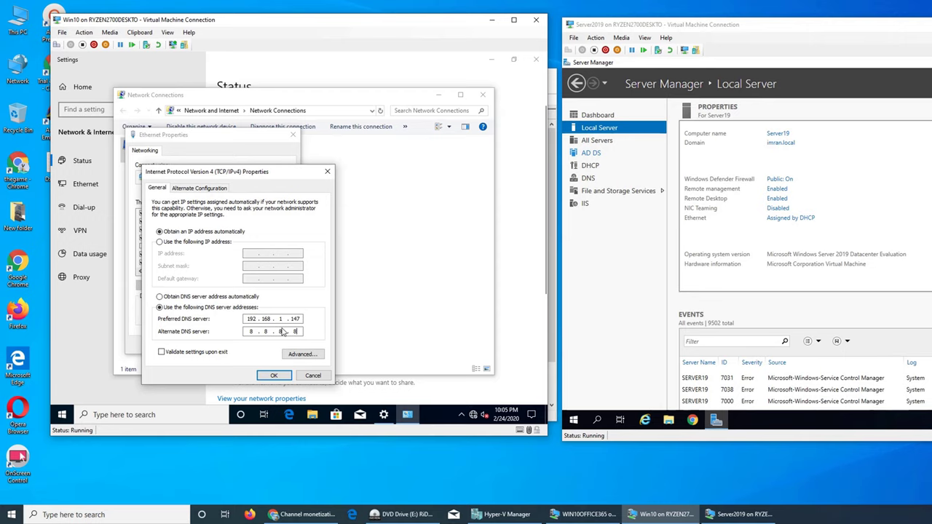
{"action": "left_click", "coordinate": [271, 375]}
{"action": "left_click", "coordinate": [225, 346]}
{"action": "left_click", "coordinate": [482, 95]}
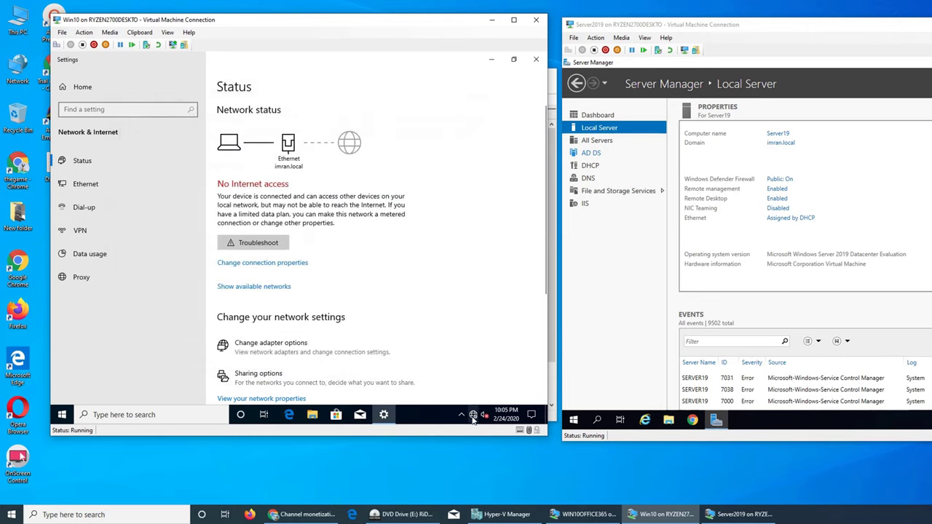
Step: Close the network Settings window and refresh the VM desktop
{"action": "mouse_move", "coordinate": [473, 417]}
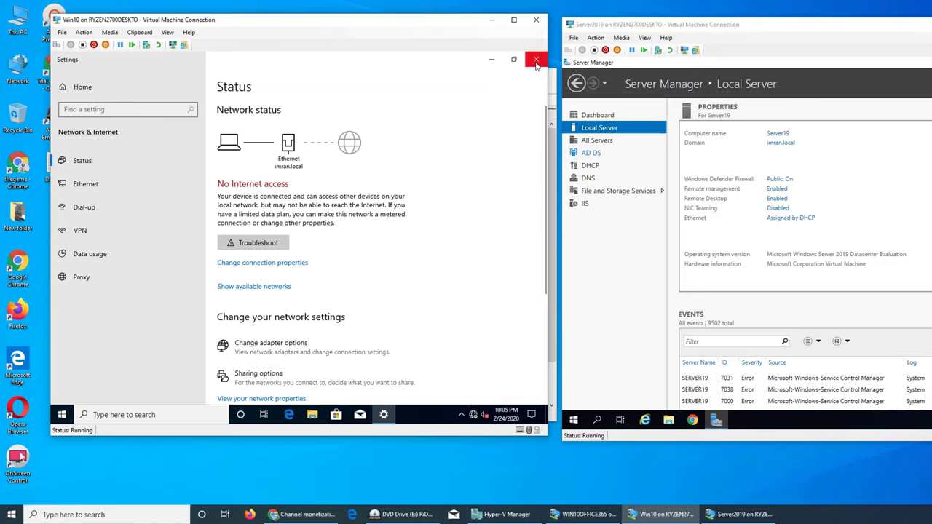
{"action": "scroll", "coordinate": [318, 266], "scroll_direction": "down", "scroll_amount": 3}
{"action": "scroll", "coordinate": [318, 265], "scroll_direction": "up", "scroll_amount": 3}
{"action": "left_click", "coordinate": [536, 59]}
{"action": "right_click", "coordinate": [300, 169]}
{"action": "left_click", "coordinate": [329, 196]}
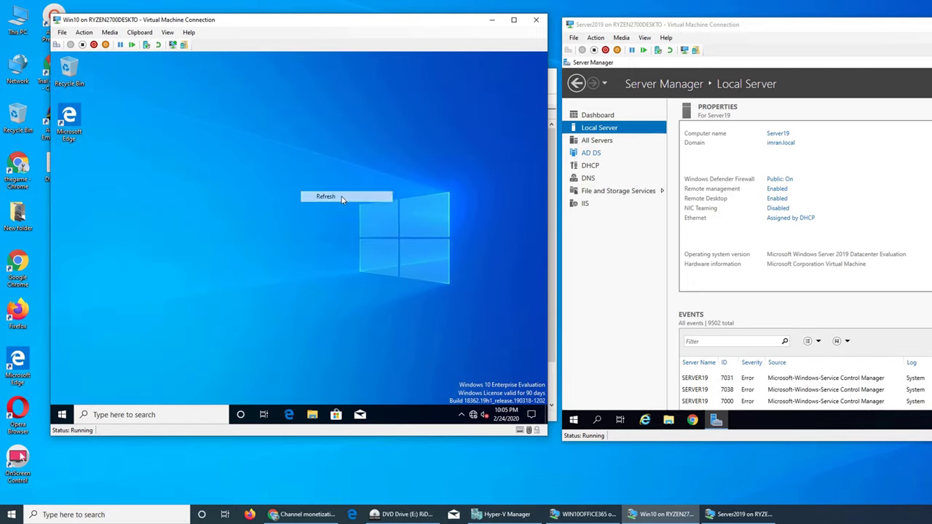
Step: Launch Edge maximized and load msn in the address bar to confirm internet access
{"action": "left_click", "coordinate": [289, 416]}
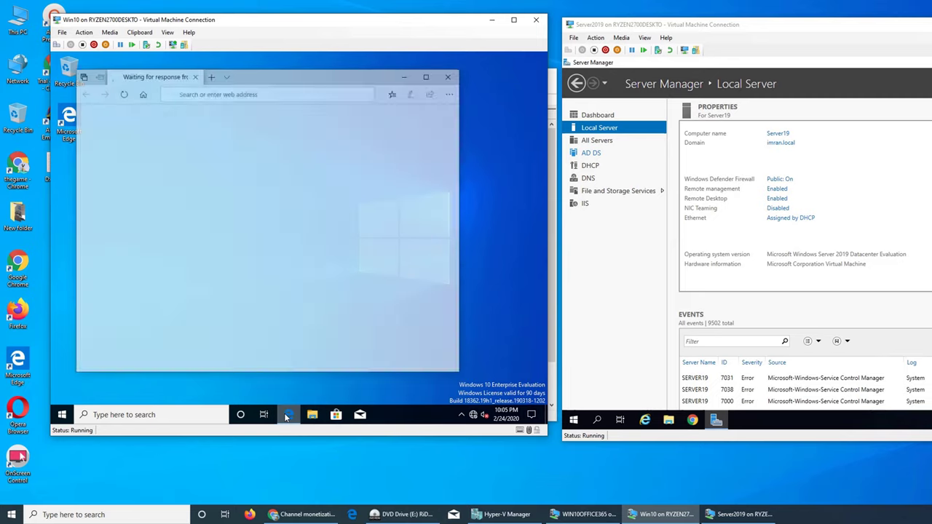
{"action": "left_click", "coordinate": [429, 76]}
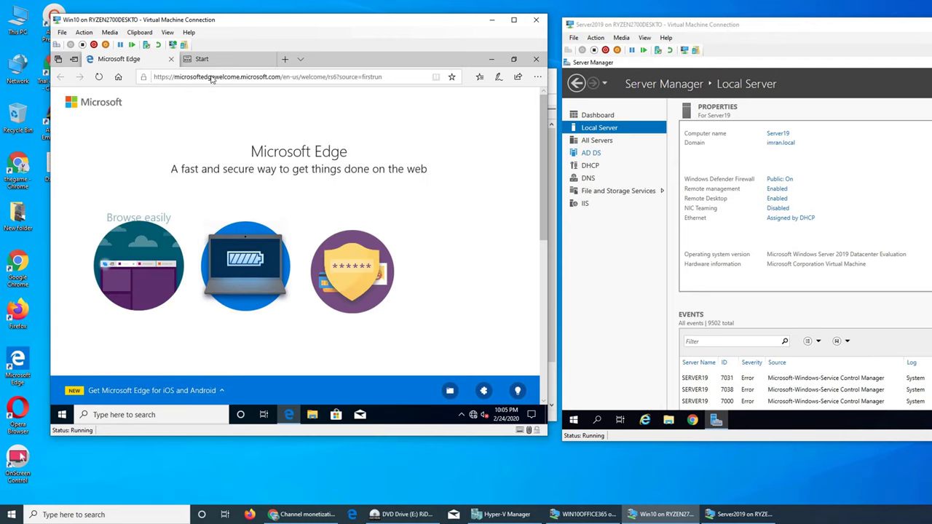
{"action": "scroll", "coordinate": [322, 237], "scroll_direction": "down", "scroll_amount": 10}
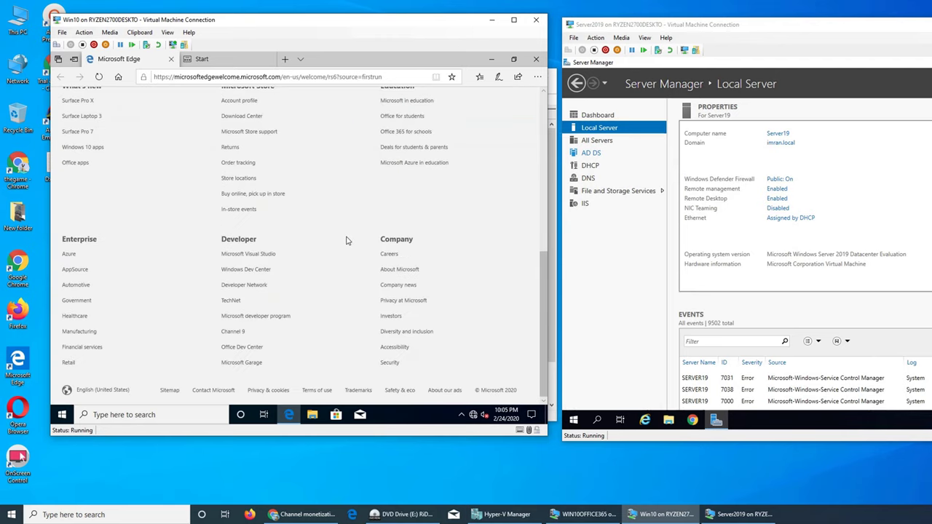
{"action": "scroll", "coordinate": [335, 204], "scroll_direction": "up", "scroll_amount": 3}
{"action": "left_click", "coordinate": [207, 77]}
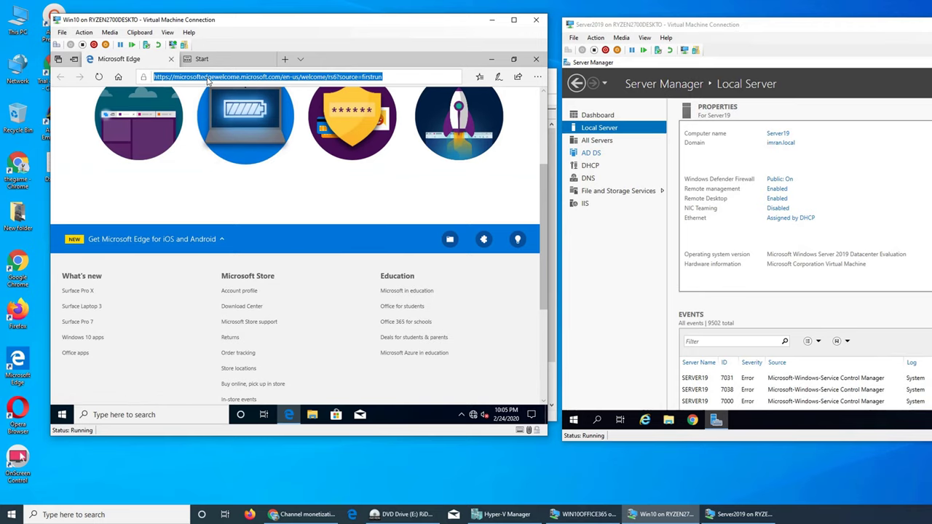
{"action": "type", "text": "msn"}
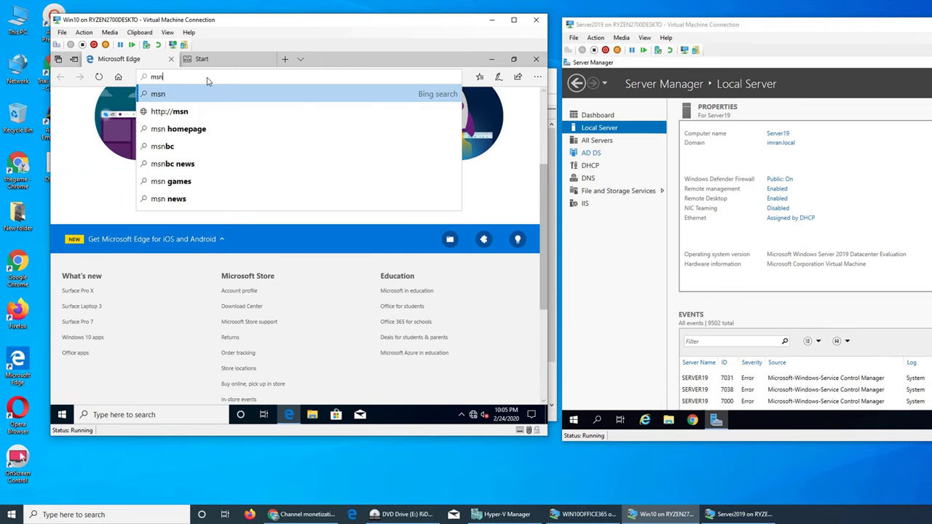
{"action": "key", "text": "Return"}
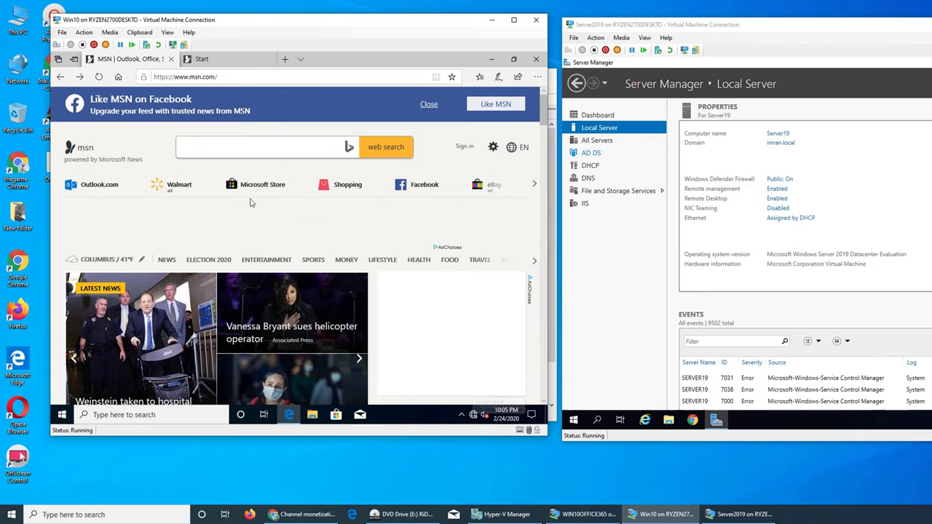
Step: Close the MSN tab and exit Edge, confirming Close all
{"action": "left_click", "coordinate": [170, 60]}
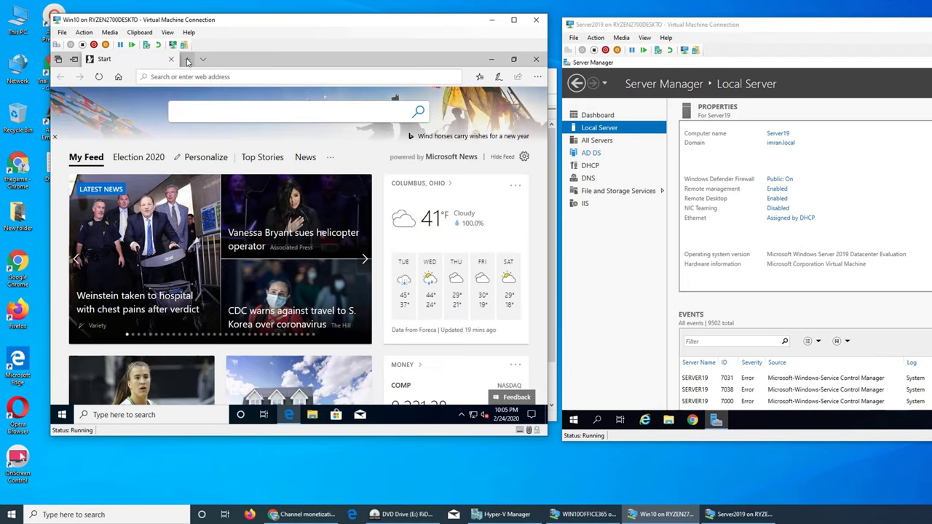
{"action": "key", "text": "ctrl+t"}
{"action": "left_click", "coordinate": [536, 59]}
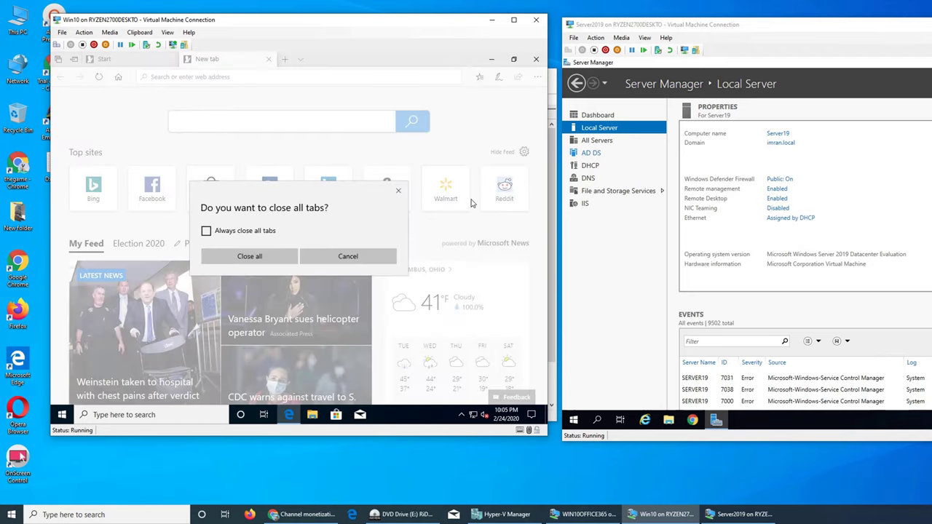
{"action": "left_click", "coordinate": [293, 250]}
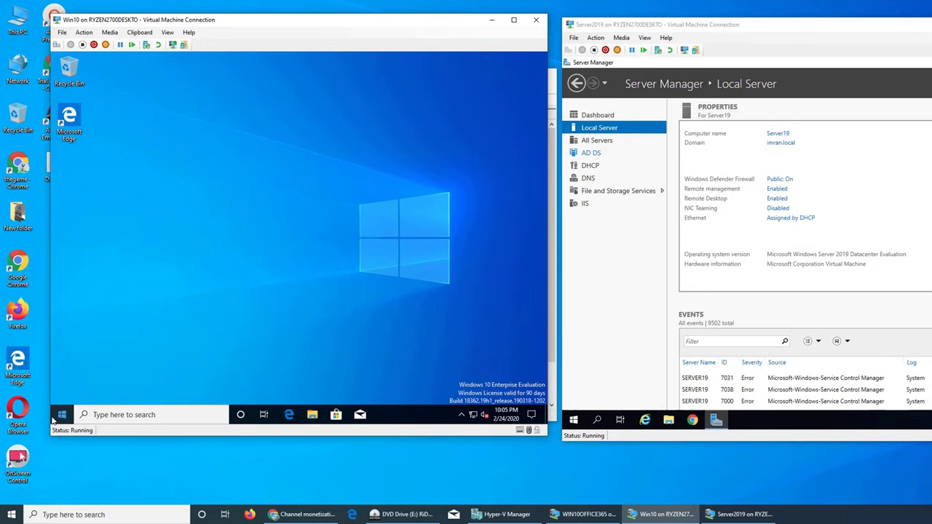
Step: Open Settings via Win+X and browse the Accounts Sign-in options and Your info pages
{"action": "right_click", "coordinate": [62, 415]}
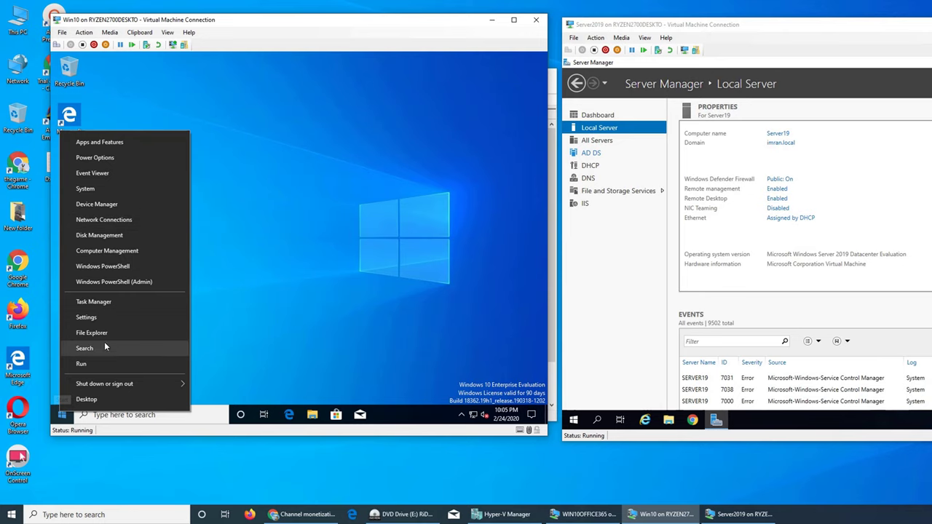
{"action": "left_click", "coordinate": [96, 319]}
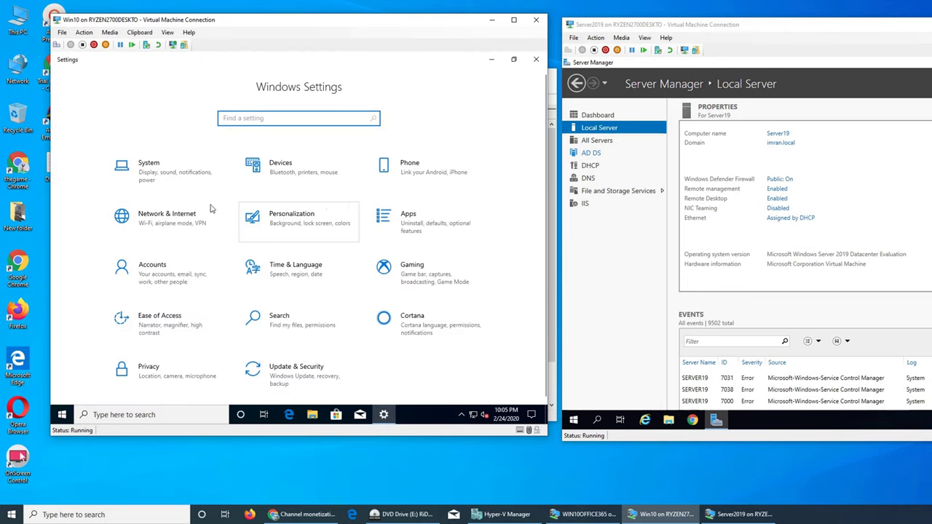
{"action": "left_click", "coordinate": [142, 278]}
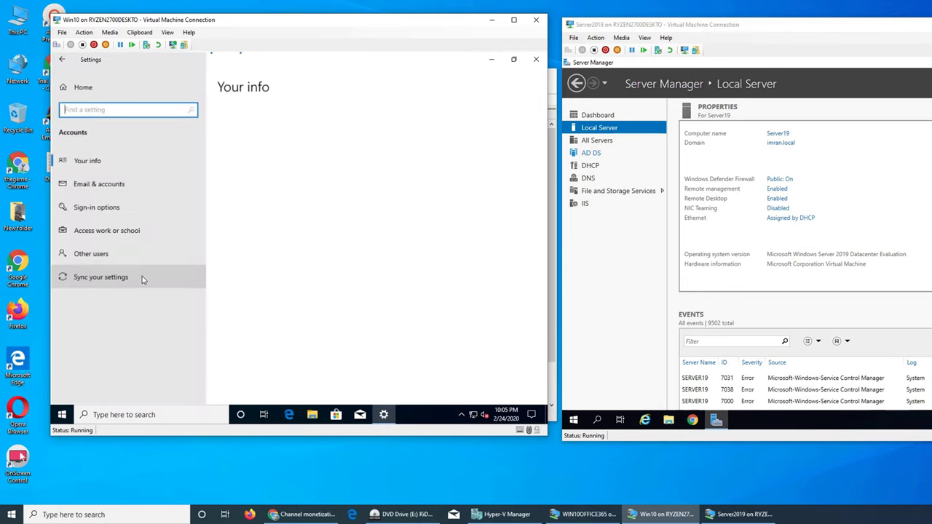
{"action": "left_click", "coordinate": [102, 208]}
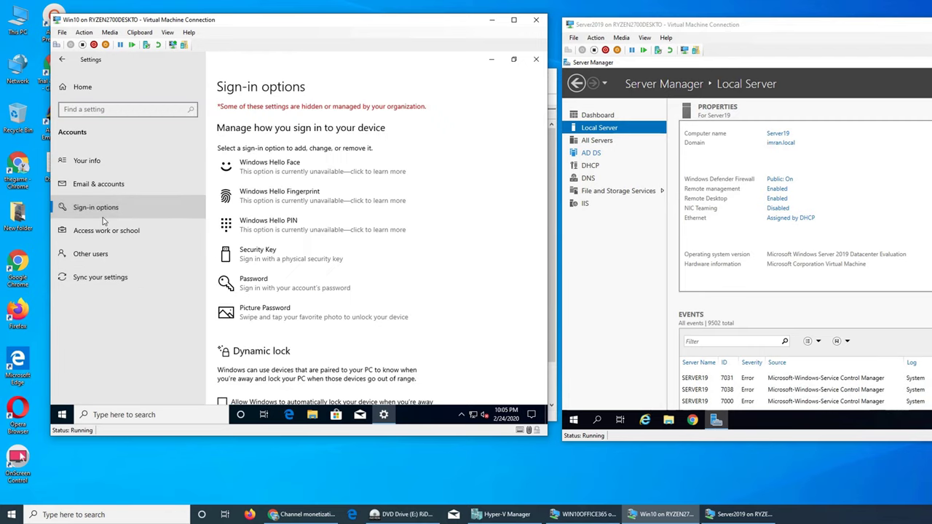
{"action": "left_click", "coordinate": [91, 167]}
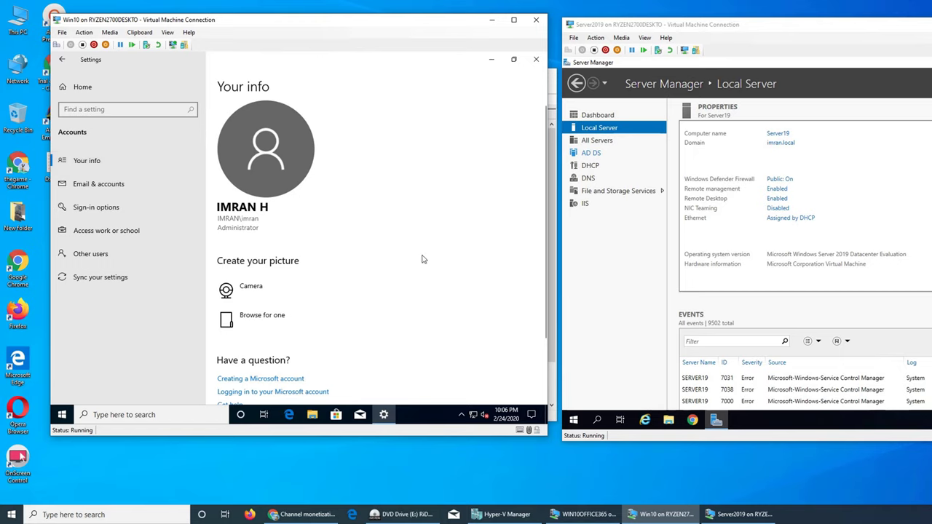
{"action": "scroll", "coordinate": [422, 258], "scroll_direction": "down", "scroll_amount": 2}
{"action": "scroll", "coordinate": [405, 258], "scroll_direction": "up", "scroll_amount": 2}
Step: Add a Microsoft account from Email & accounts to reach the sign-in page, then close it and minimize Settings
{"action": "left_click", "coordinate": [114, 182]}
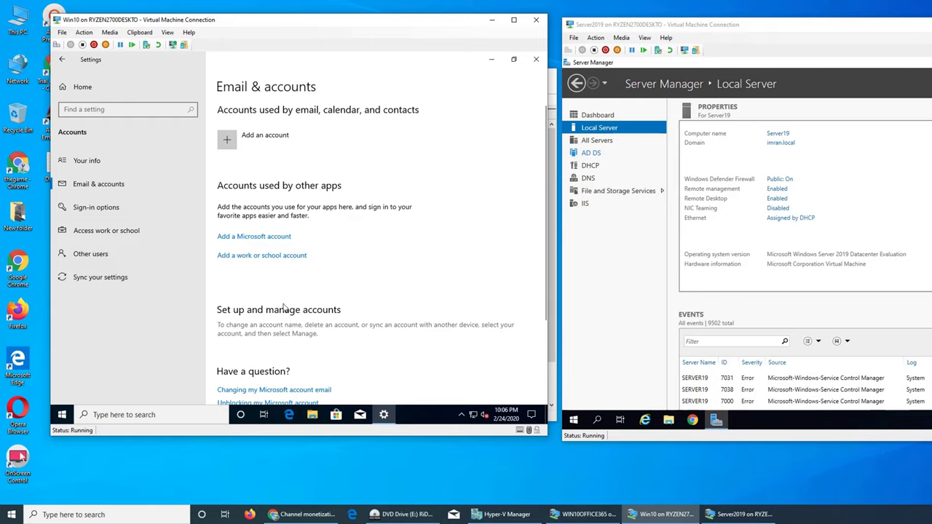
{"action": "left_click", "coordinate": [242, 237]}
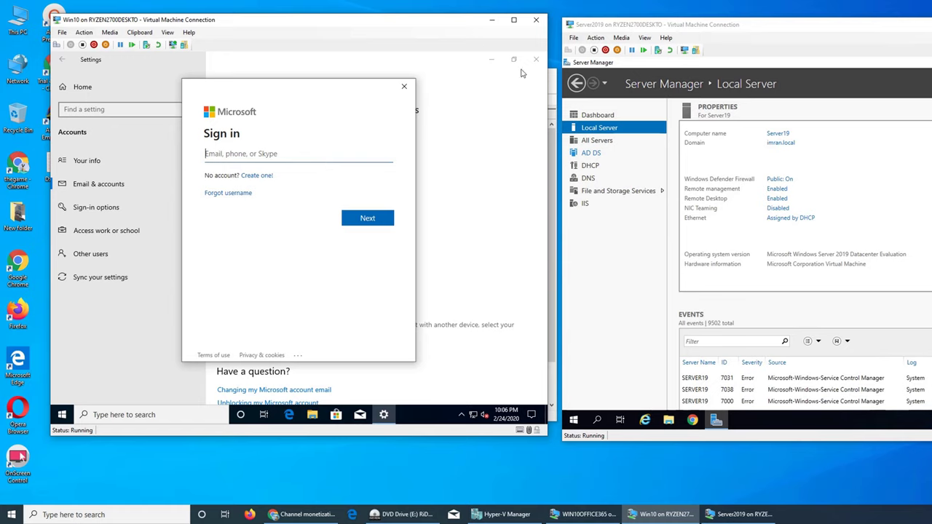
{"action": "left_click", "coordinate": [404, 86]}
{"action": "left_click", "coordinate": [490, 60]}
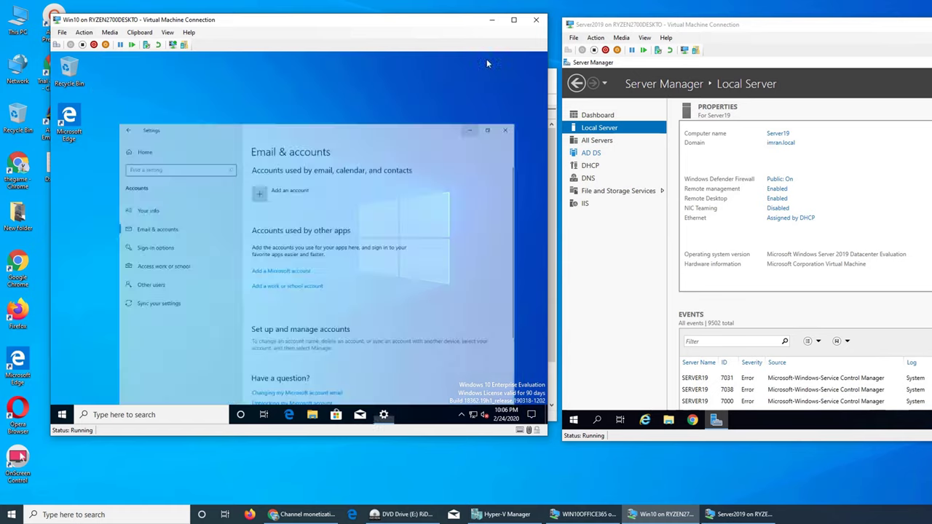